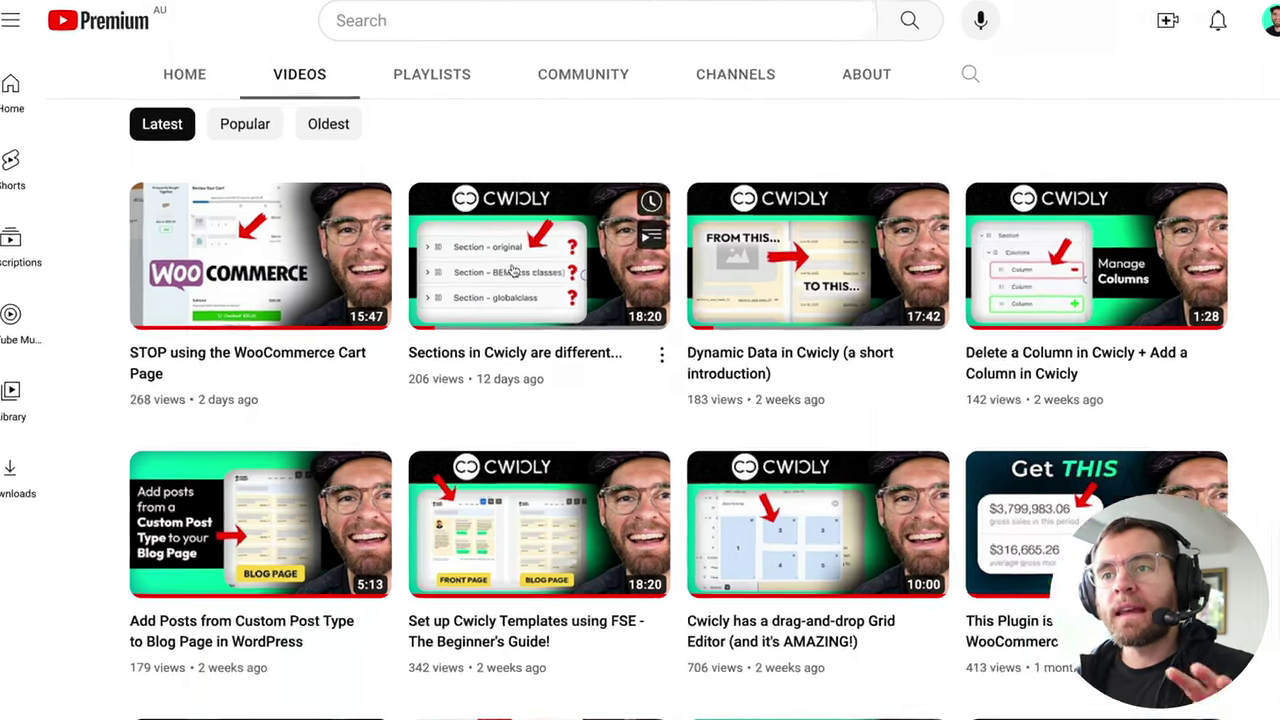
Step: Check the Heading and Image blocks nested inside the Section on the Front Page template
mouse_move(443, 339)
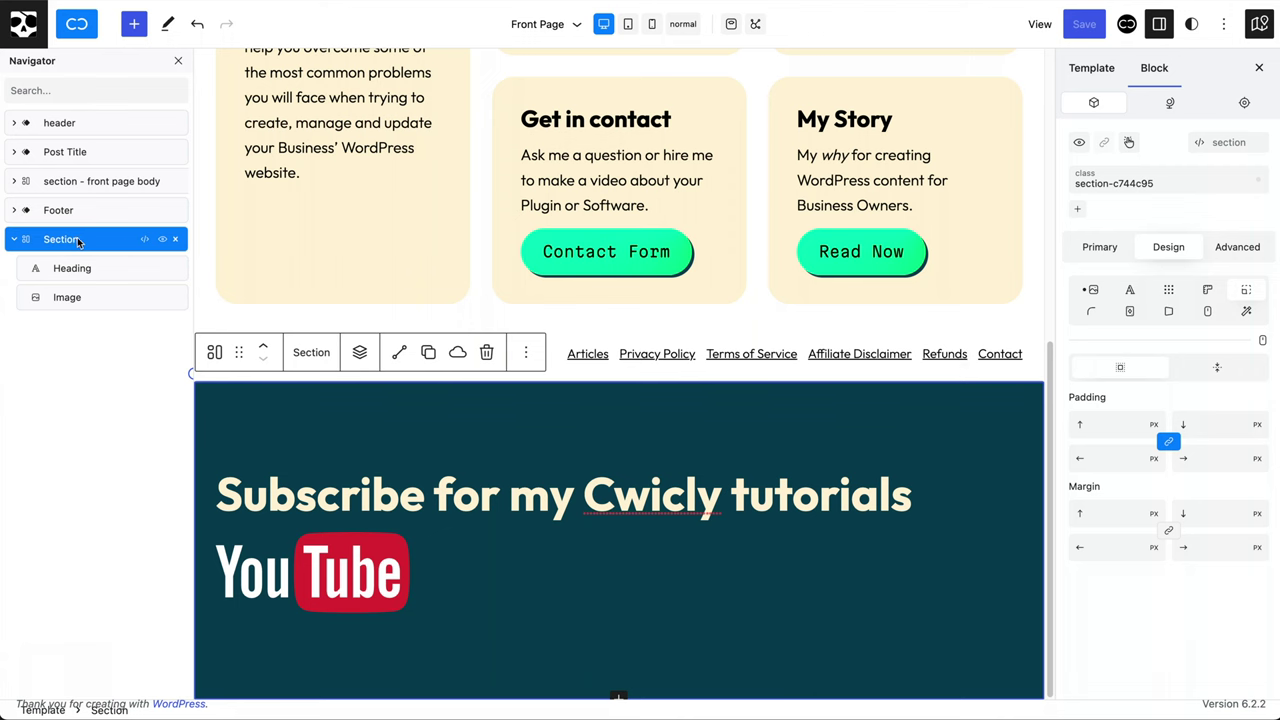
left_click(73, 268)
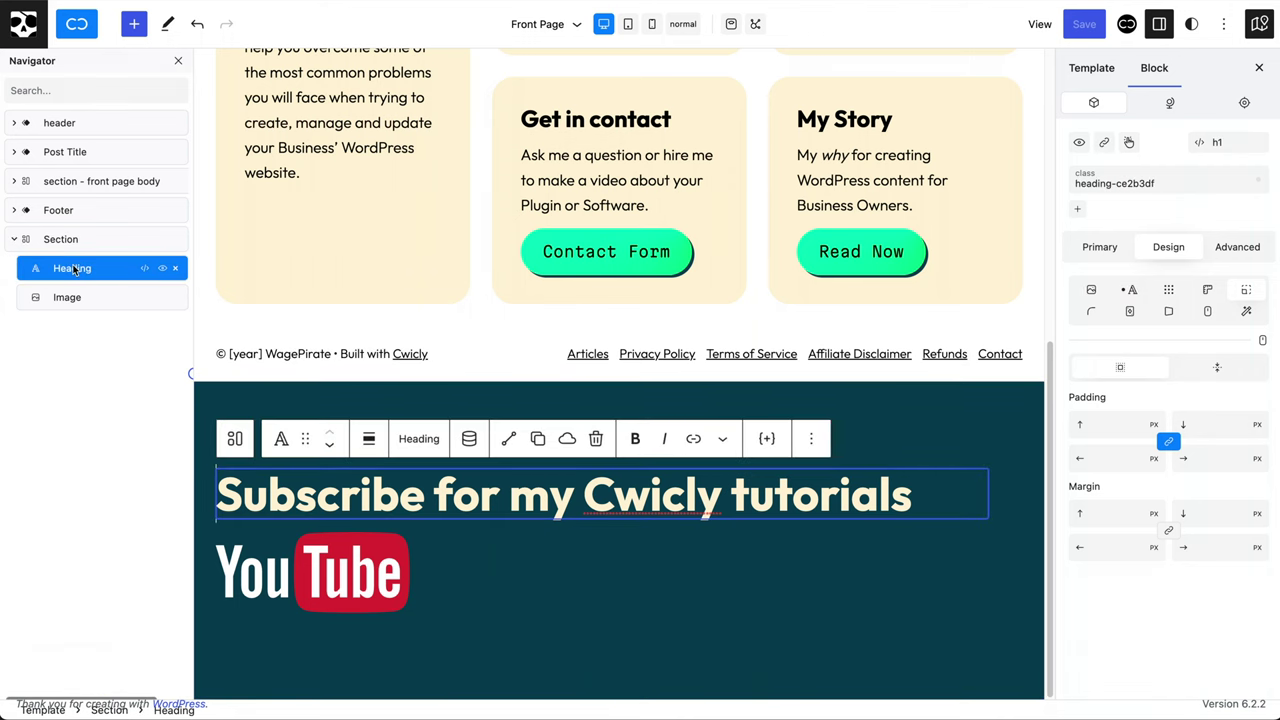
left_click(80, 296)
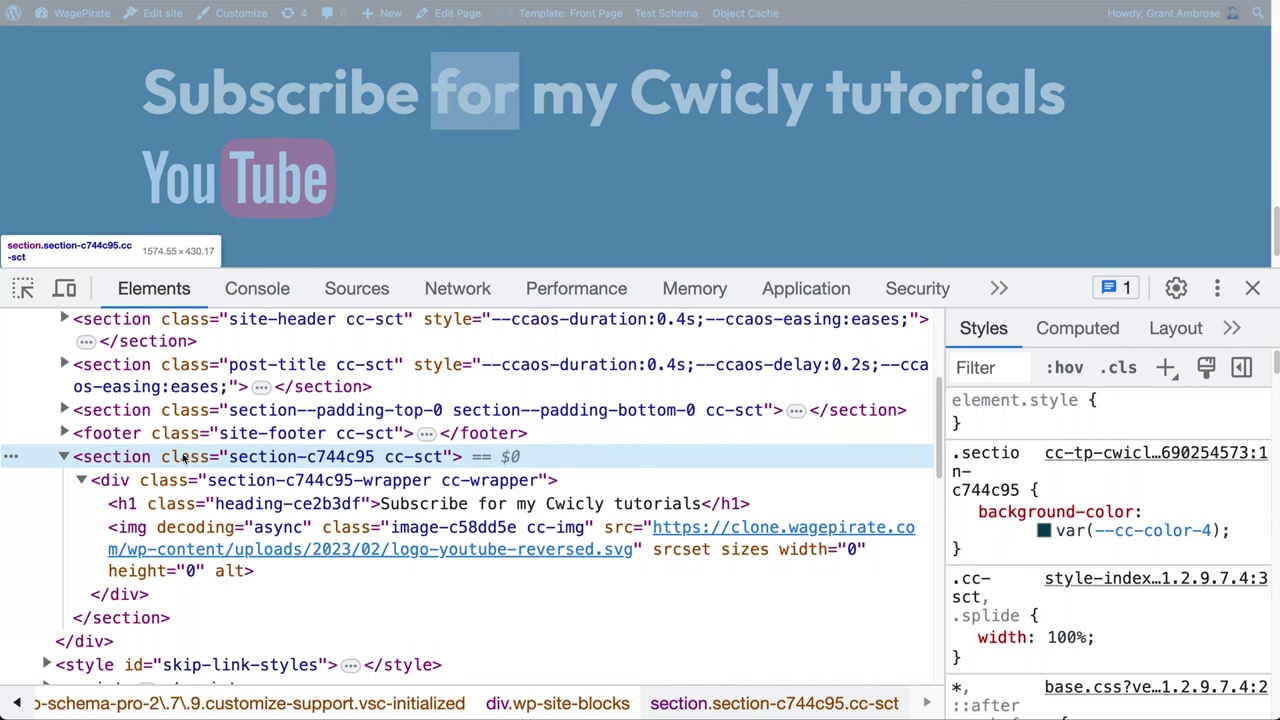
Step: Inspect the rendered section's heading, image and wrapper div in the browser's developer tools, including the wrapper's CSS rules
left_click(200, 504)
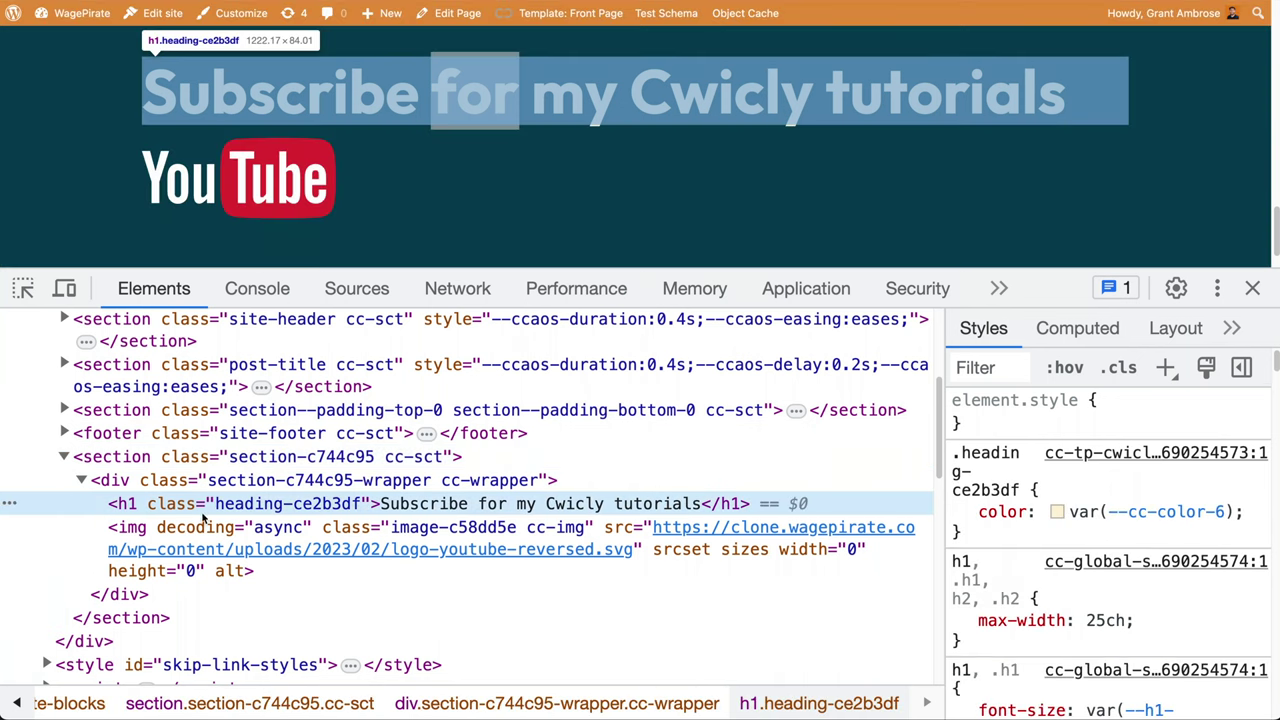
left_click(203, 520)
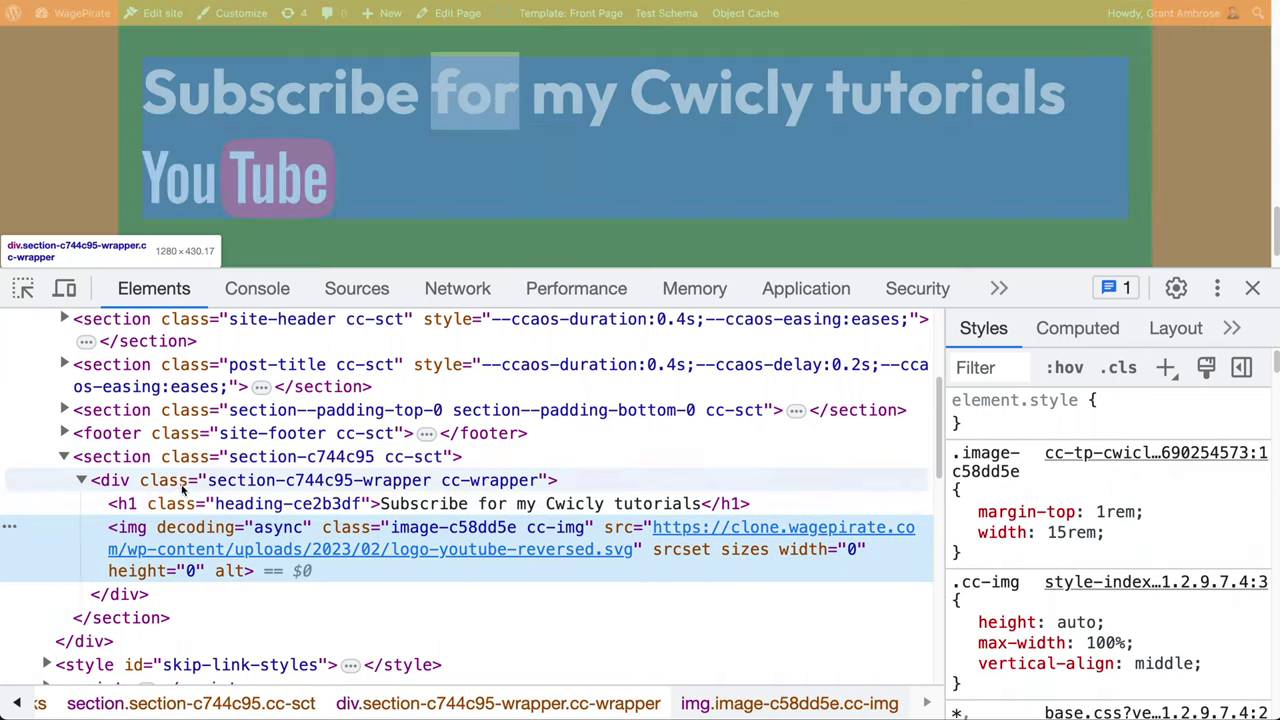
left_click(124, 481)
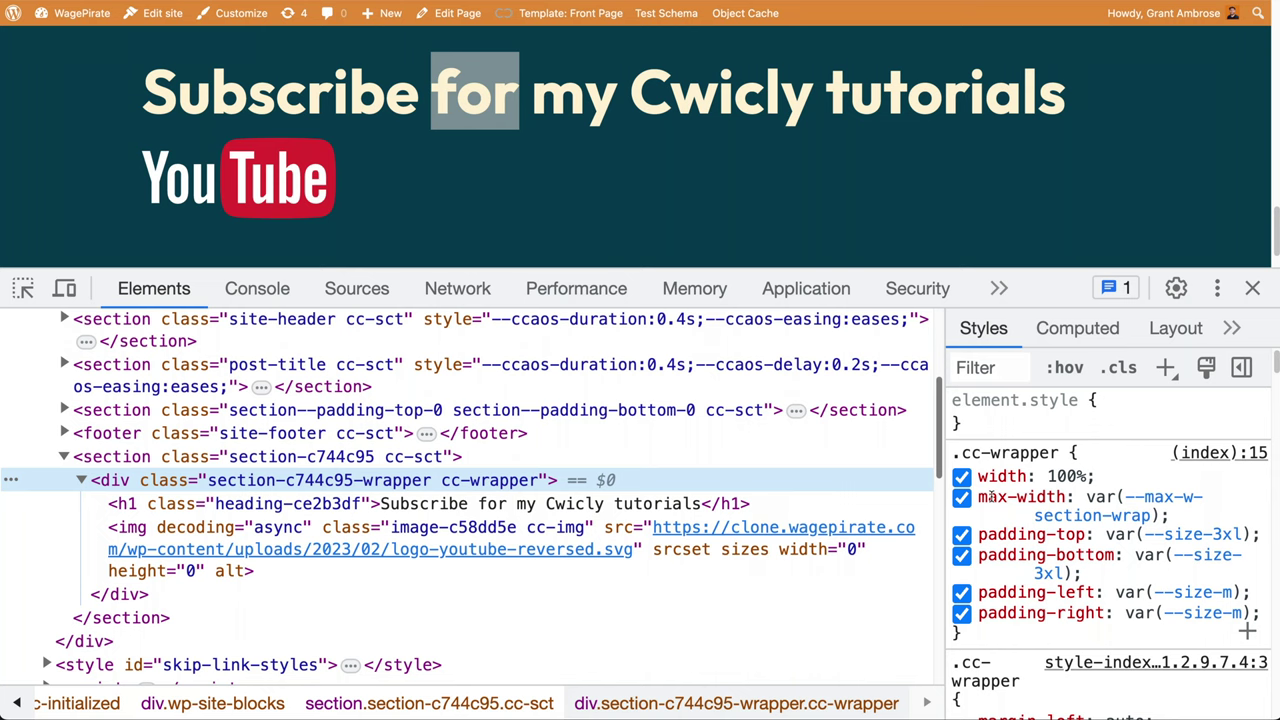
scroll(986, 497, "down", 3)
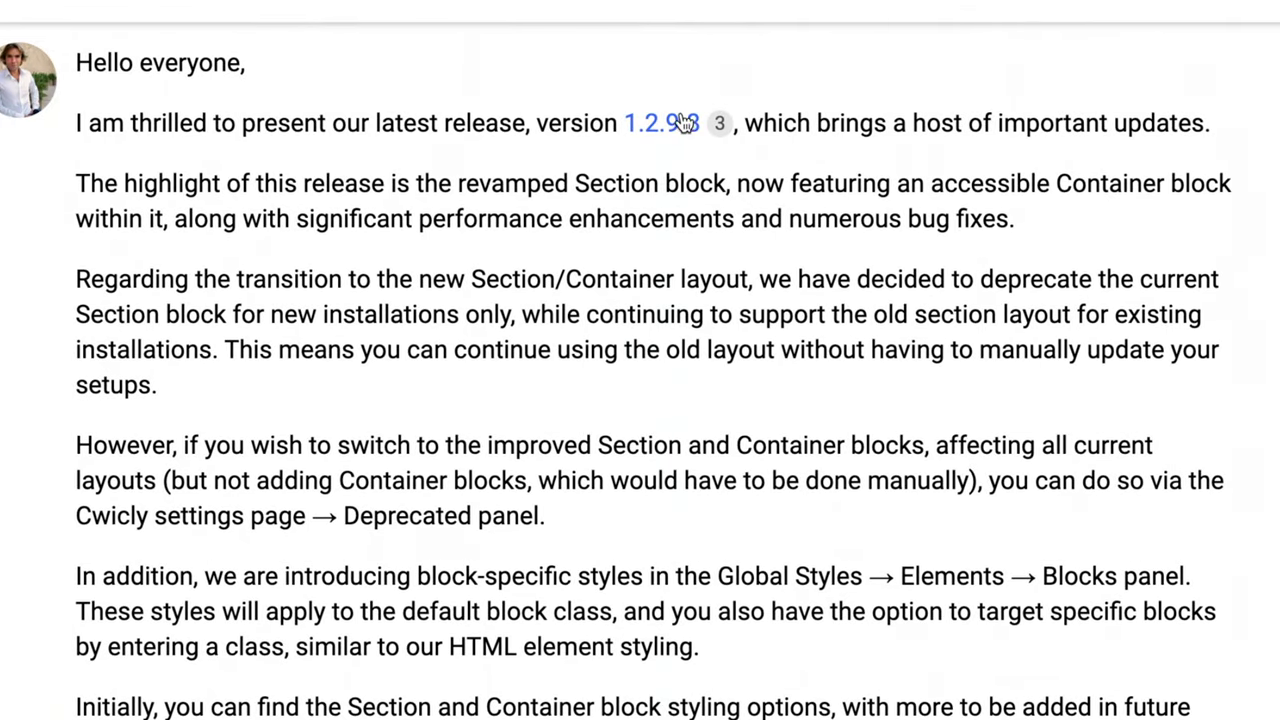
Step: Read the release 1.2.9.8 announcement's highlight paragraph on the revamped Section block and performance enhancements
left_click_drag(456, 184, 703, 179)
left_click_drag(848, 183, 418, 184)
left_click(418, 184)
left_click_drag(327, 221, 974, 224)
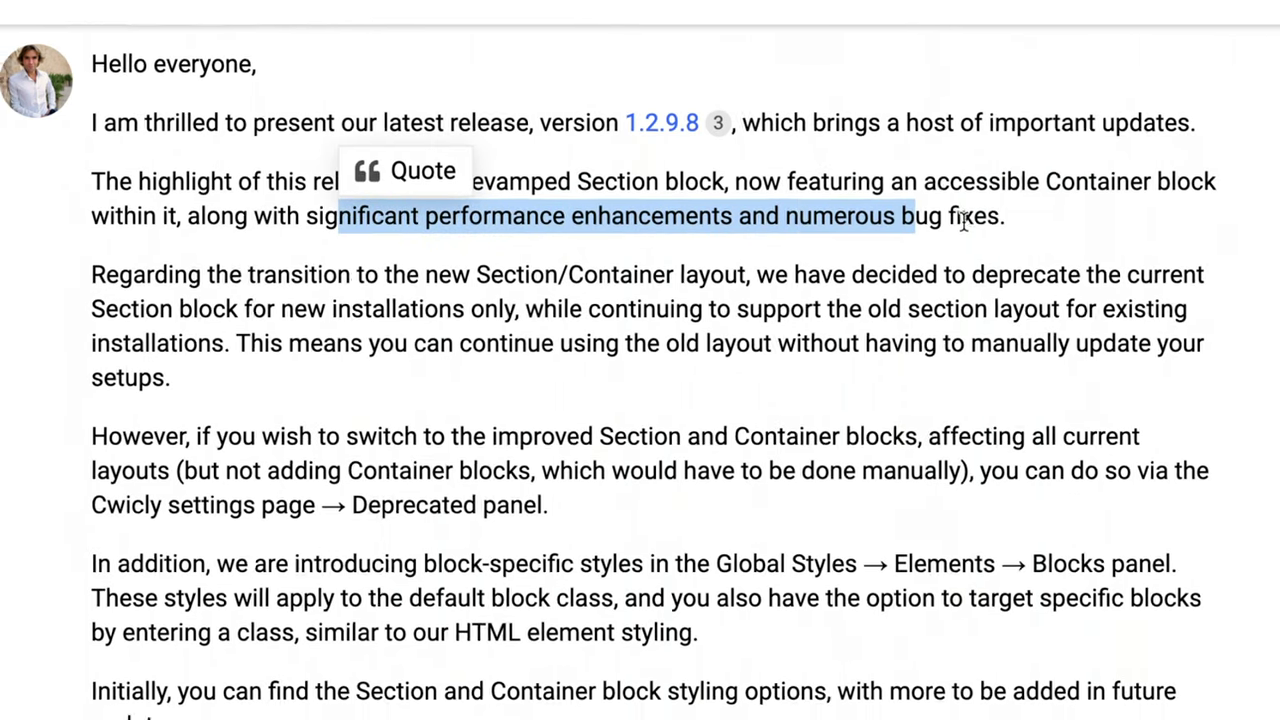
left_click(962, 222)
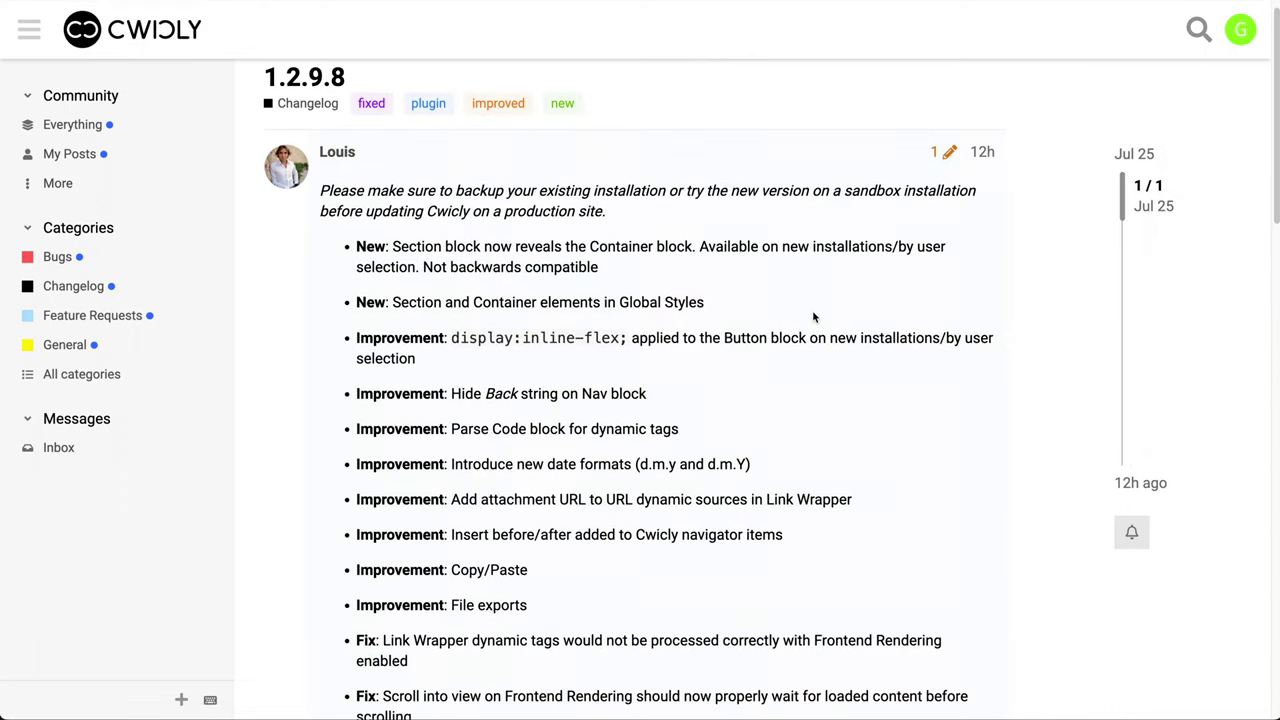
Step: Review the 1.2.9.8 changelog, from the new Section and Container entries through the improvements and fixes
left_click_drag(437, 247, 603, 246)
left_click(609, 246)
left_click_drag(419, 304, 703, 301)
left_click(703, 301)
scroll(644, 333, "down", 1)
scroll(578, 448, "up", 1)
scroll(573, 450, "down", 2)
scroll(573, 450, "down", 7)
scroll(571, 450, "up", 3)
scroll(571, 450, "up", 6)
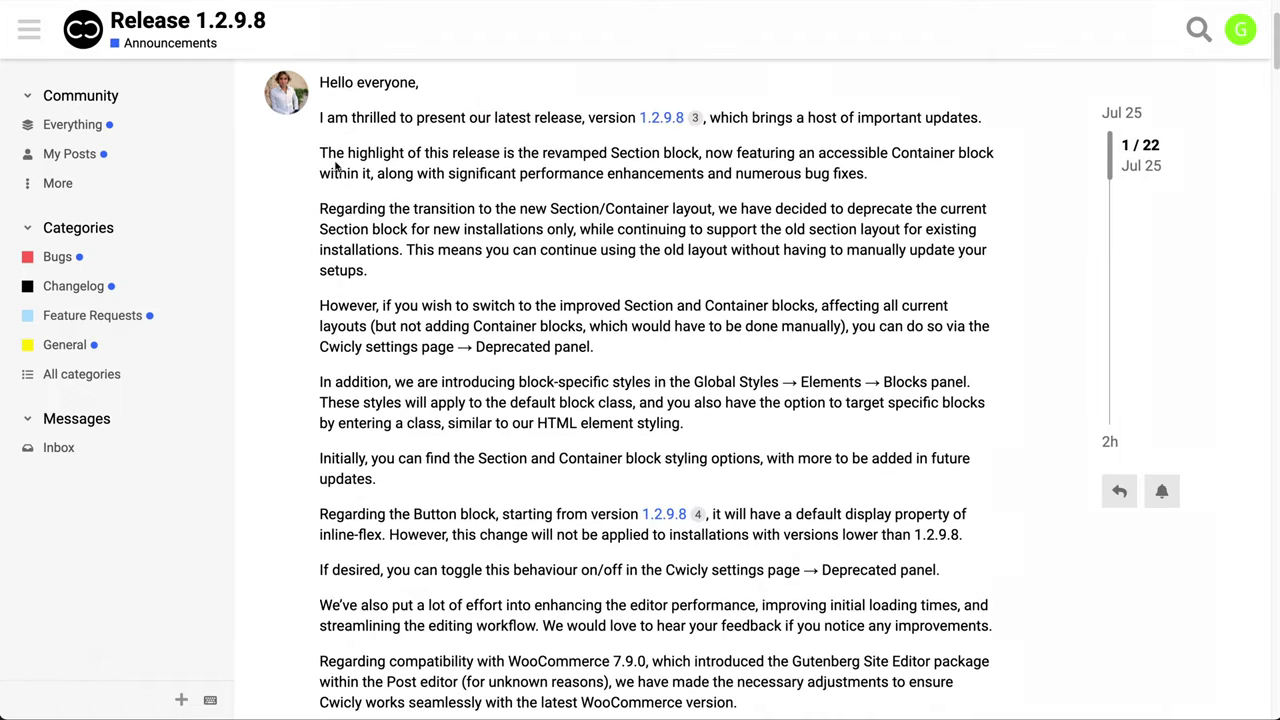
Step: Read the announcement's paragraphs on deprecating the current Section block and switching to the new Section/Container layout
left_click_drag(347, 443, 643, 443)
left_click_drag(505, 270, 711, 270)
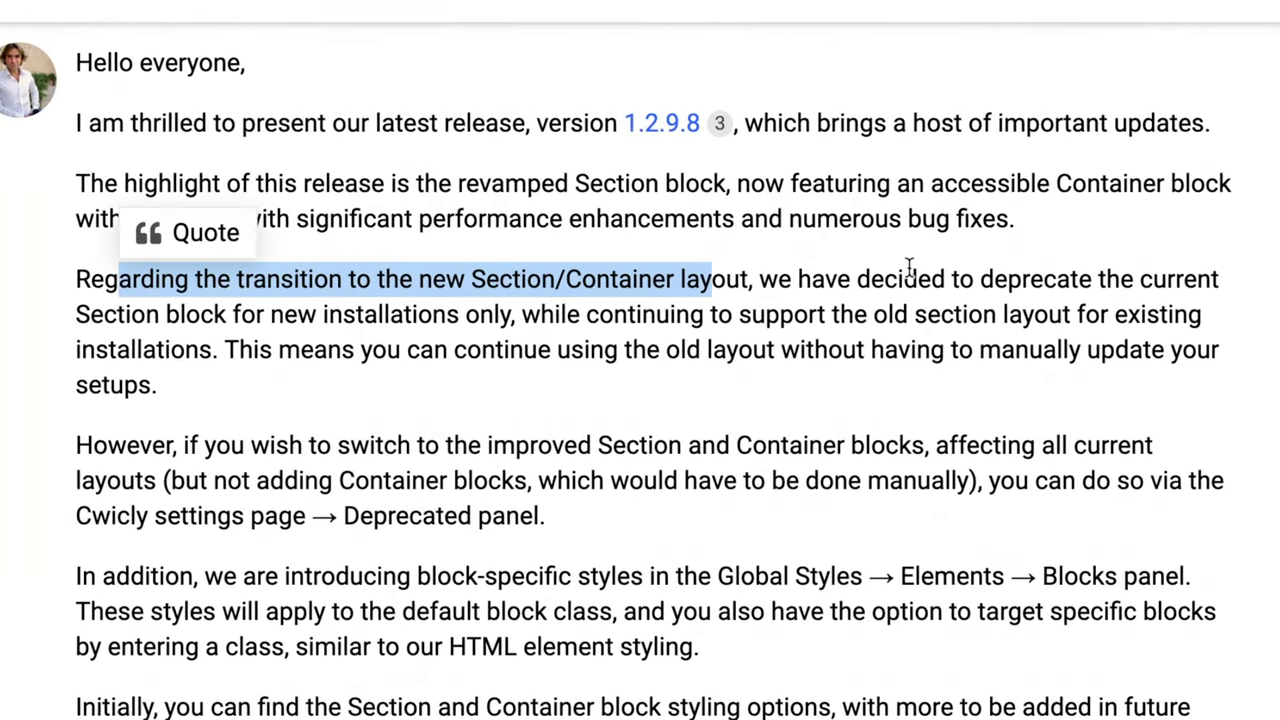
left_click_drag(992, 279, 516, 307)
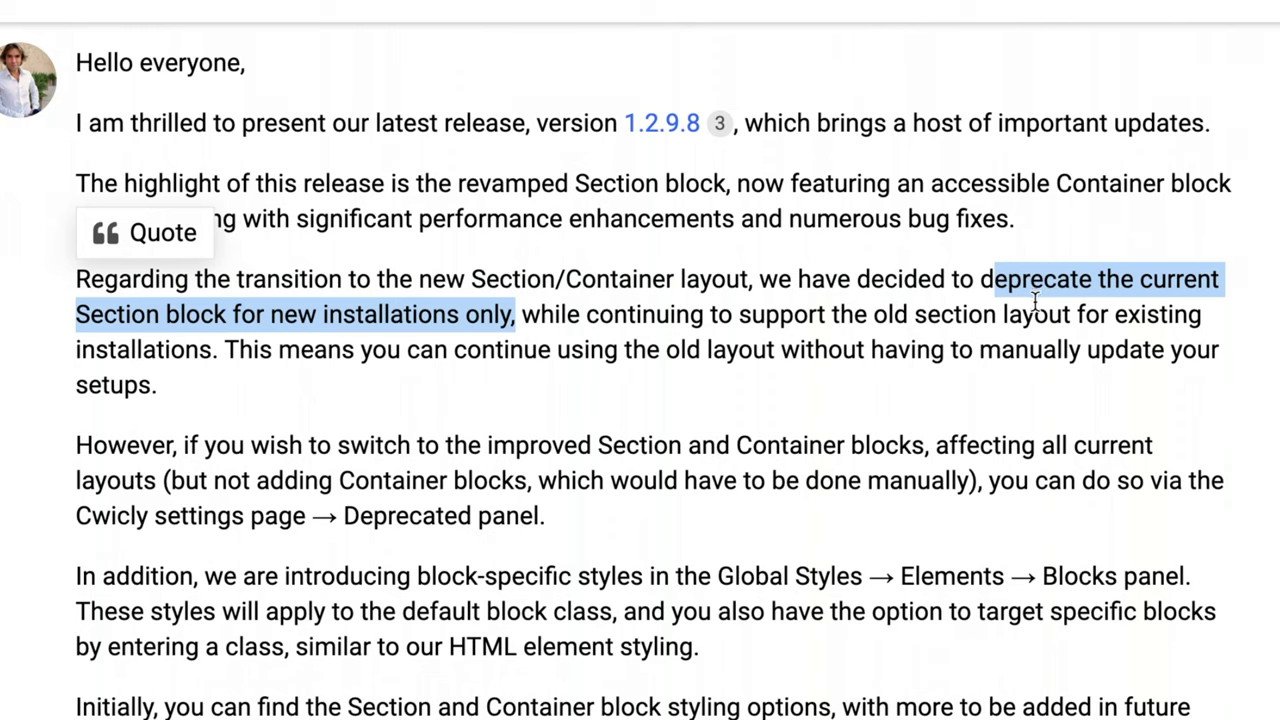
left_click_drag(206, 444, 425, 444)
left_click_drag(980, 447, 470, 487)
left_click_drag(592, 482, 903, 489)
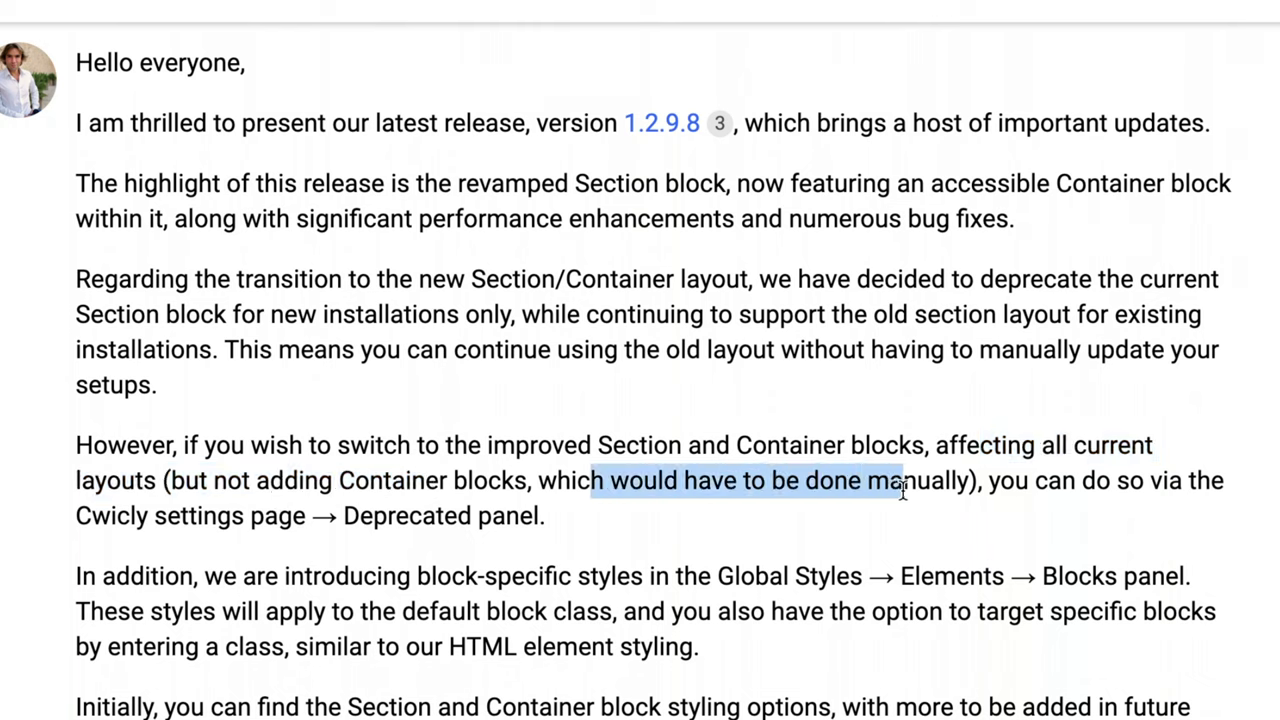
left_click_drag(1016, 482, 540, 515)
left_click(226, 515)
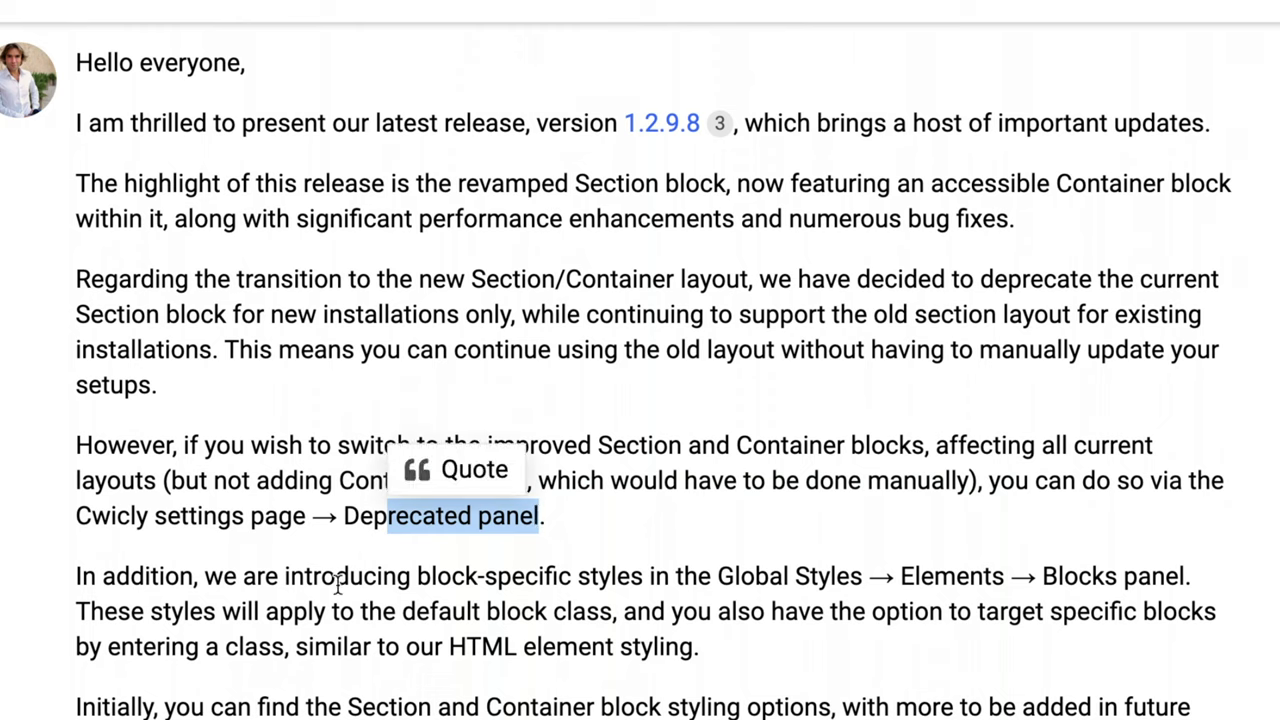
Step: Read the announcement's paragraphs on block-specific Global Styles and the Section and Container styling options
left_click_drag(362, 578, 848, 578)
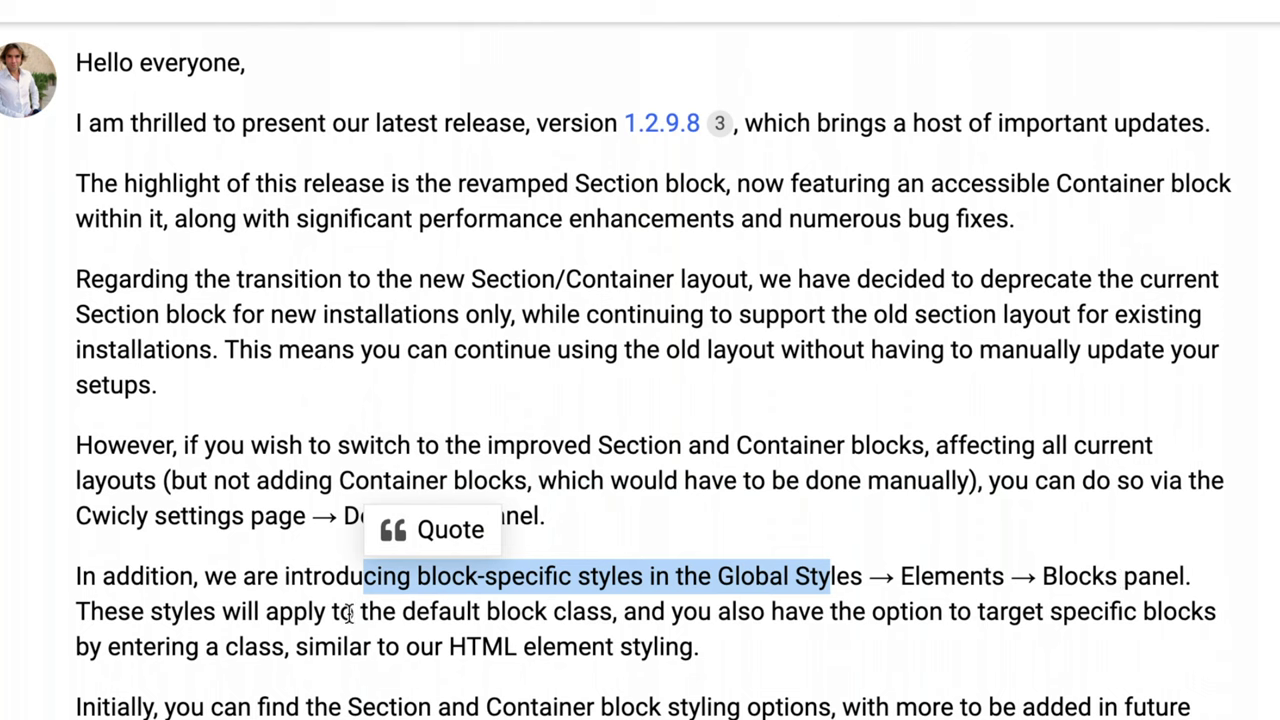
left_click_drag(452, 611, 590, 614)
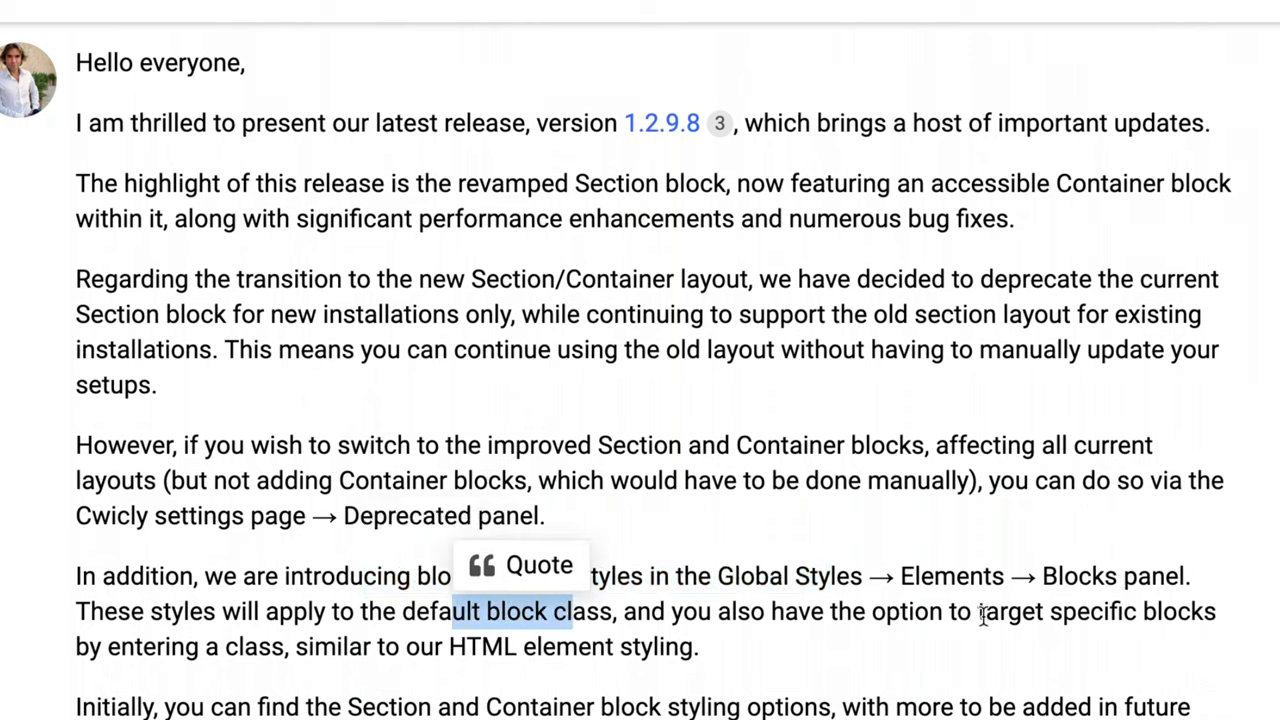
left_click_drag(143, 648, 549, 648)
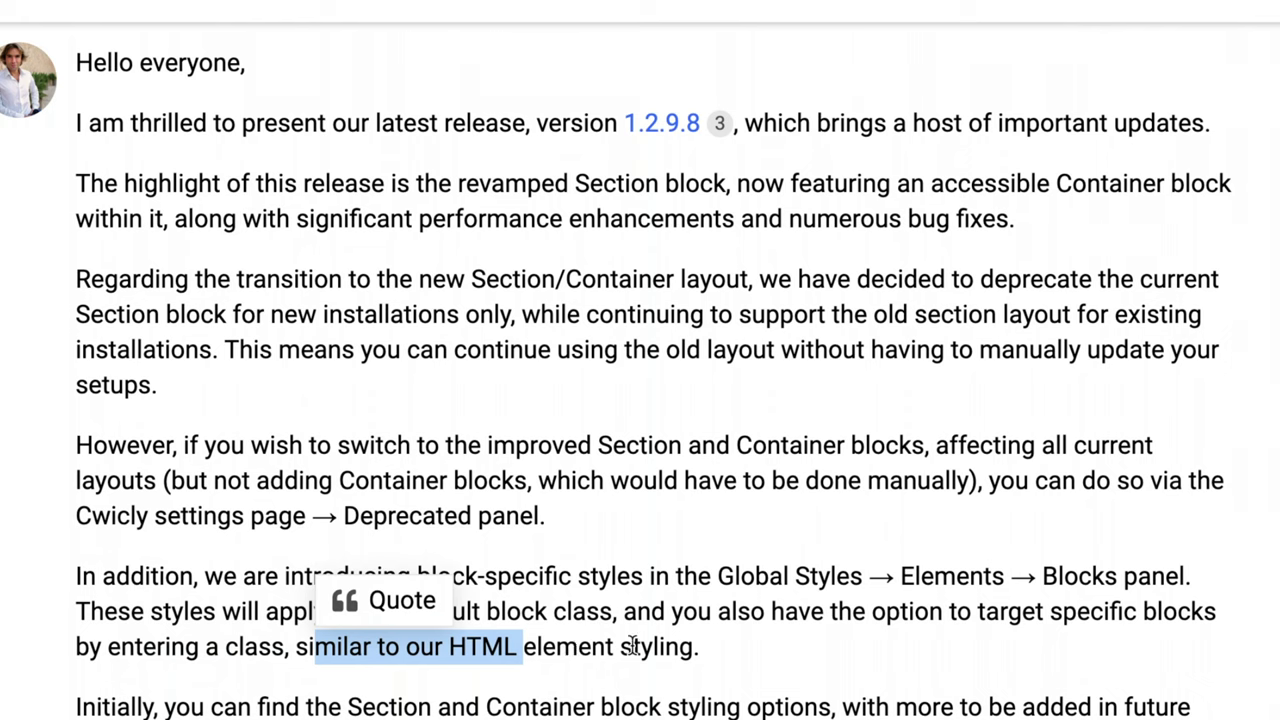
left_click_drag(632, 646, 388, 648)
left_click(390, 648)
left_click_drag(160, 692, 690, 704)
left_click(736, 690)
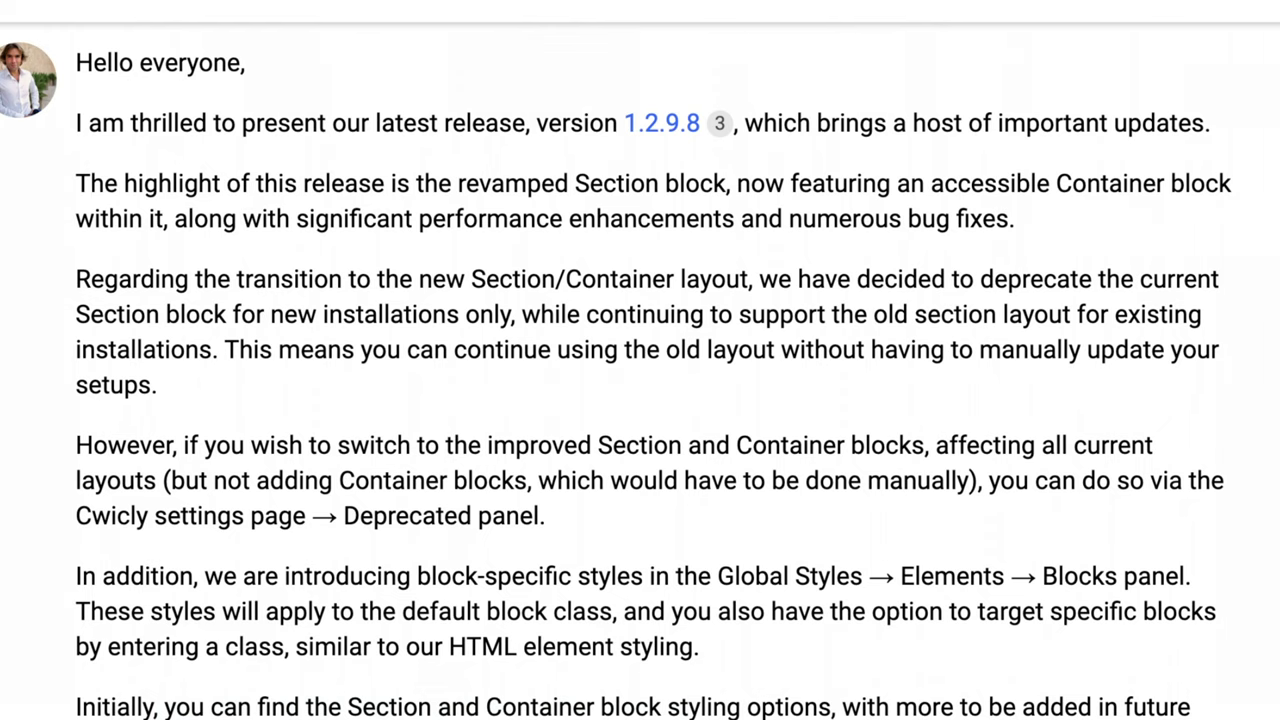
Step: Check which Cwicly version is offered as an update on the WordPress Updates page
left_click_drag(380, 482, 298, 154)
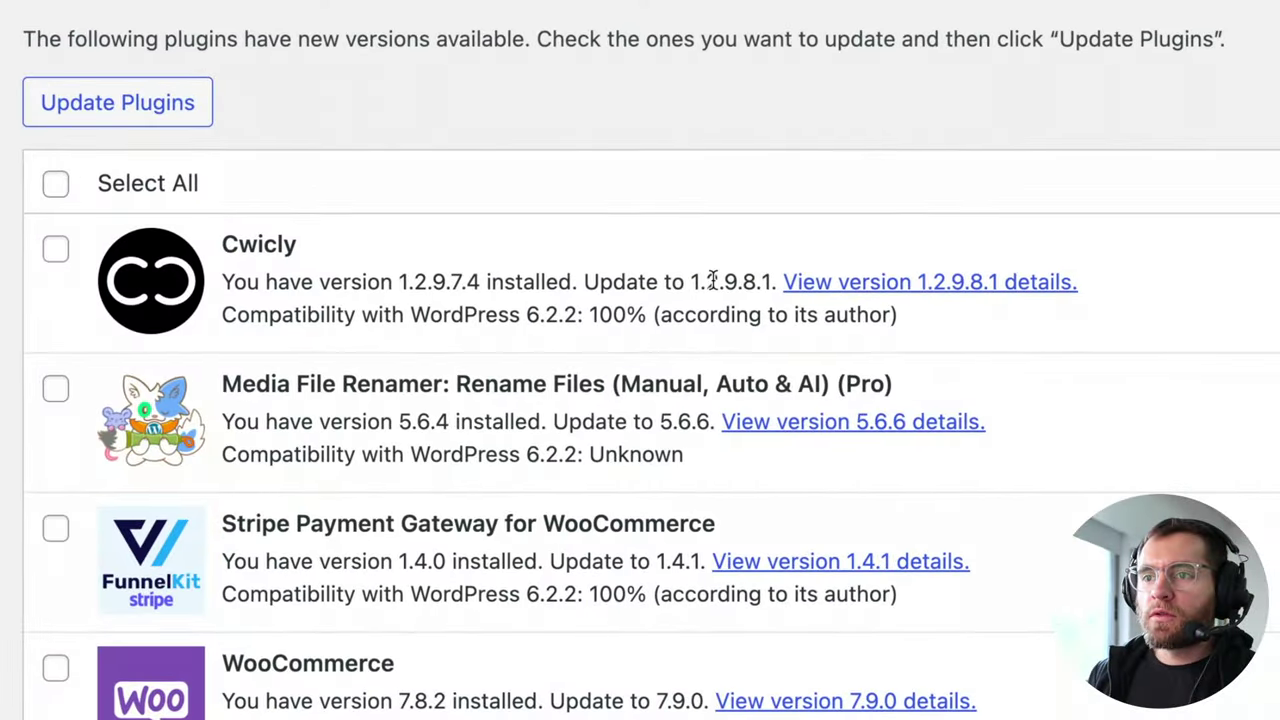
left_click_drag(690, 282, 764, 282)
left_click(770, 282)
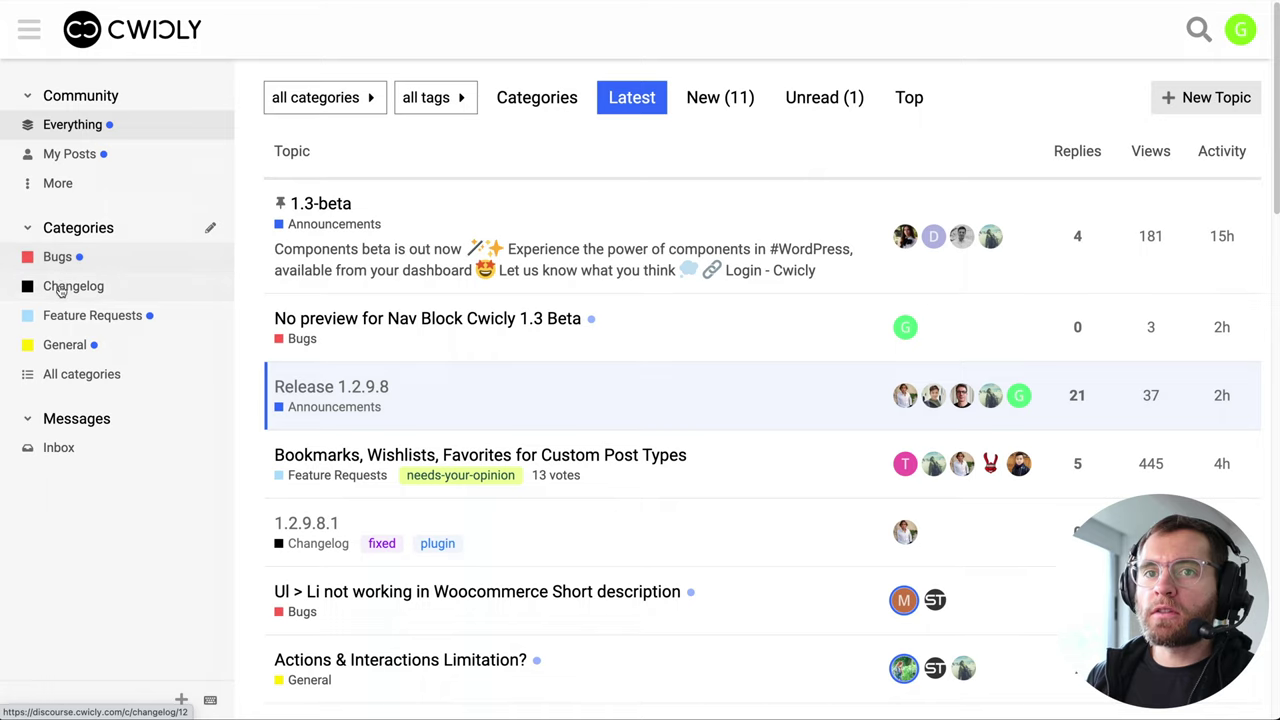
Step: Browse the forum's Changelog category and read through the replies to the Release 1.2.9.8 announcement
left_click(60, 289)
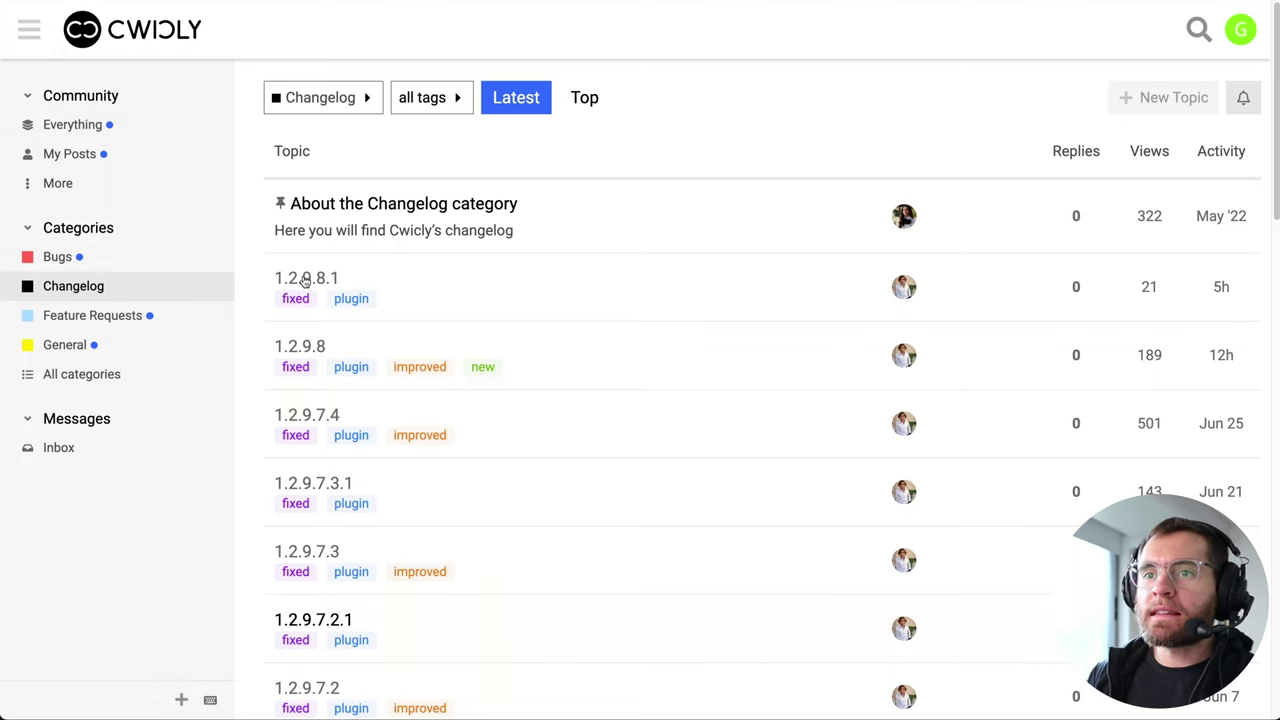
left_click(326, 352)
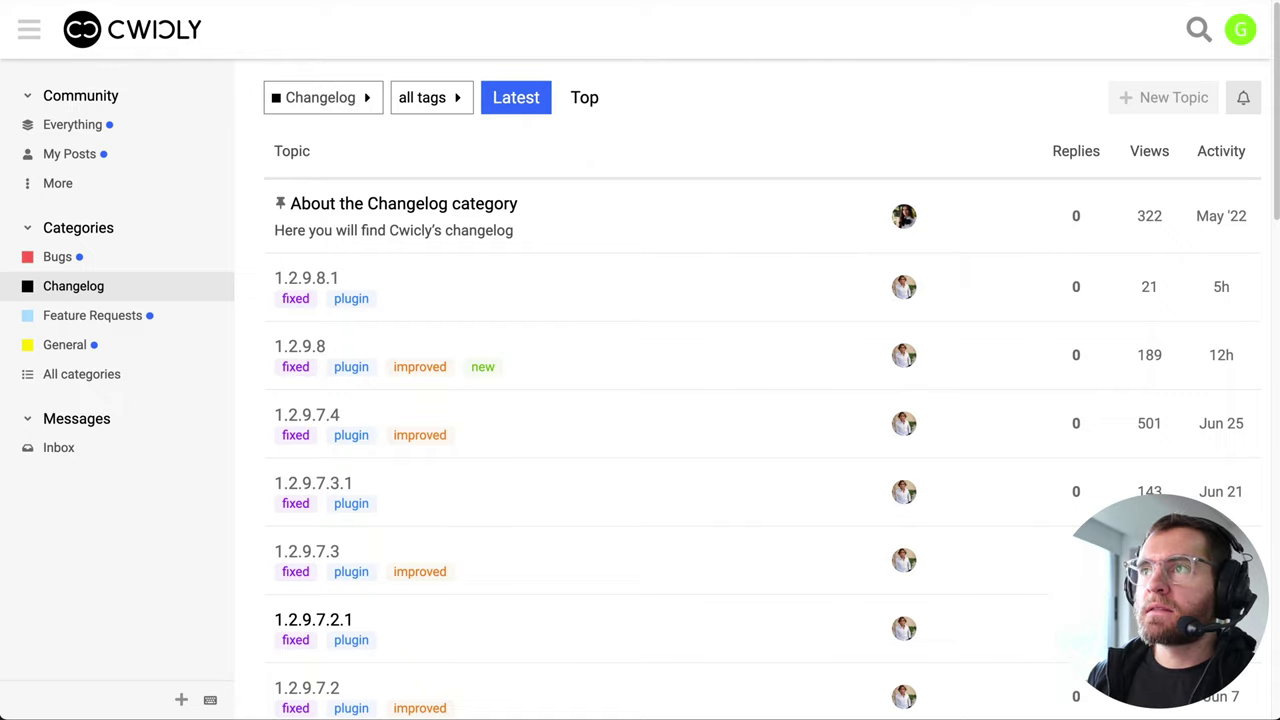
scroll(1275, 30, "down", 10)
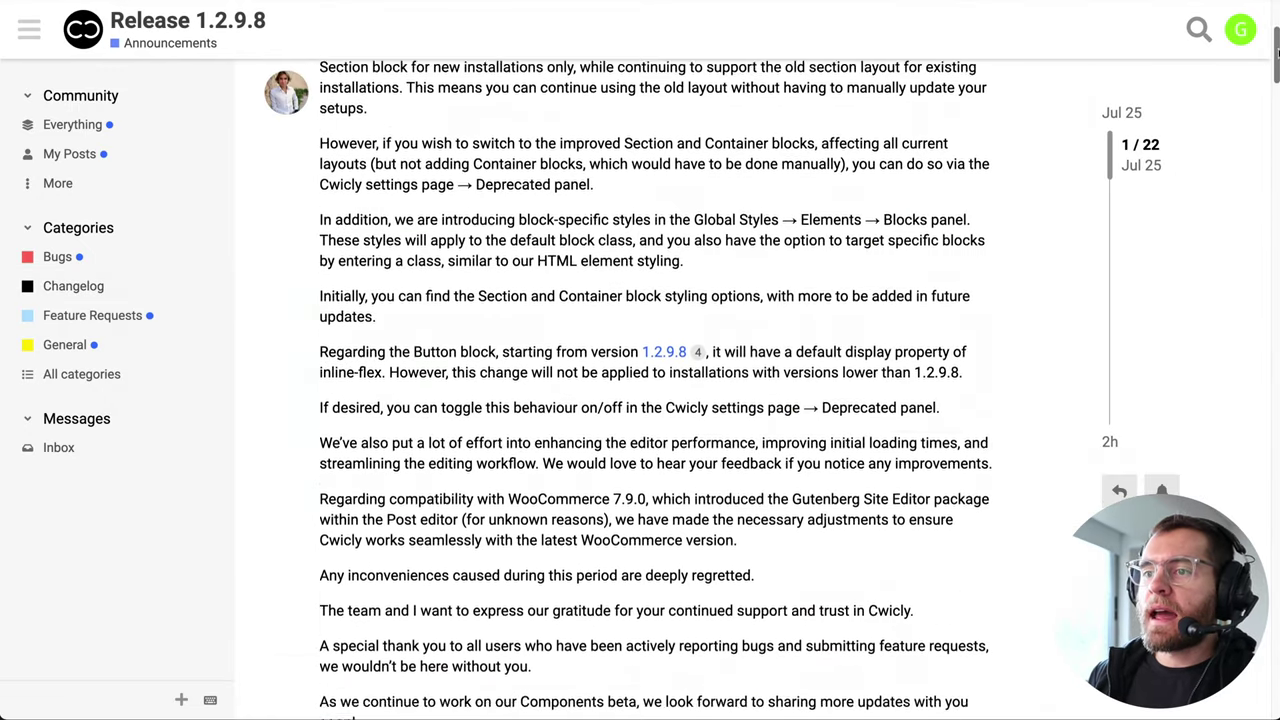
scroll(640, 400, "down", 6)
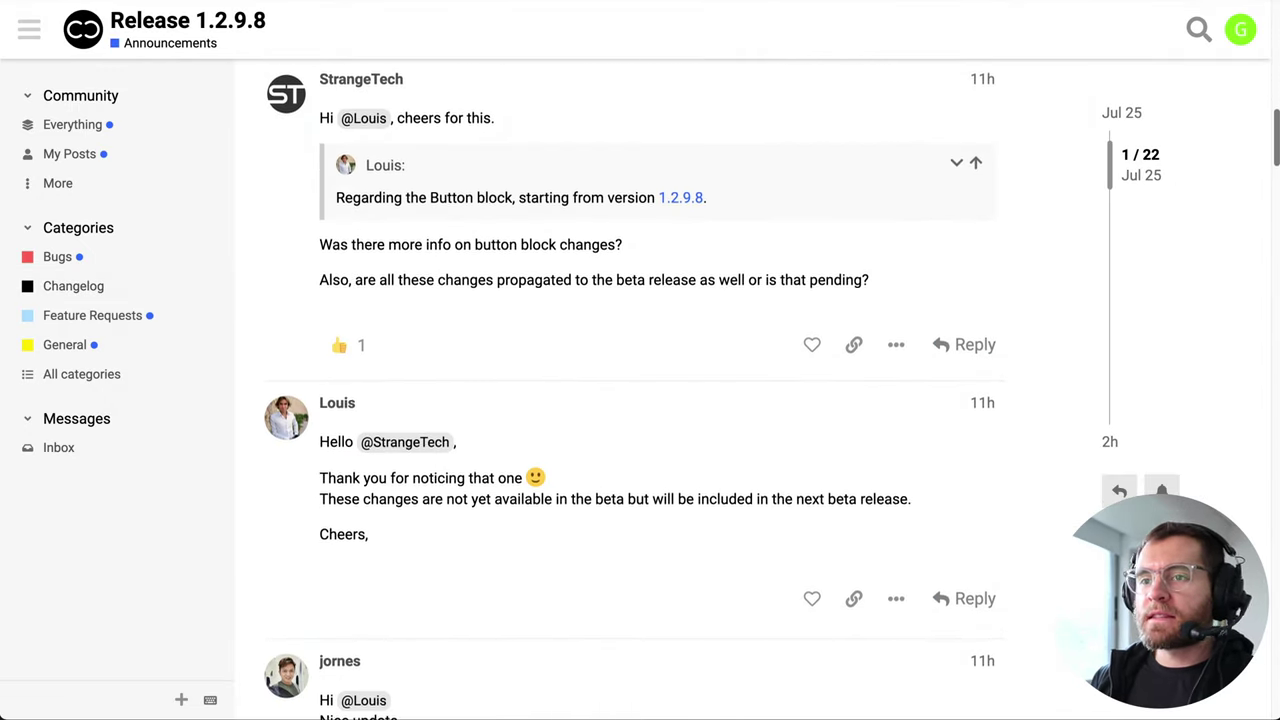
scroll(640, 400, "down", 11)
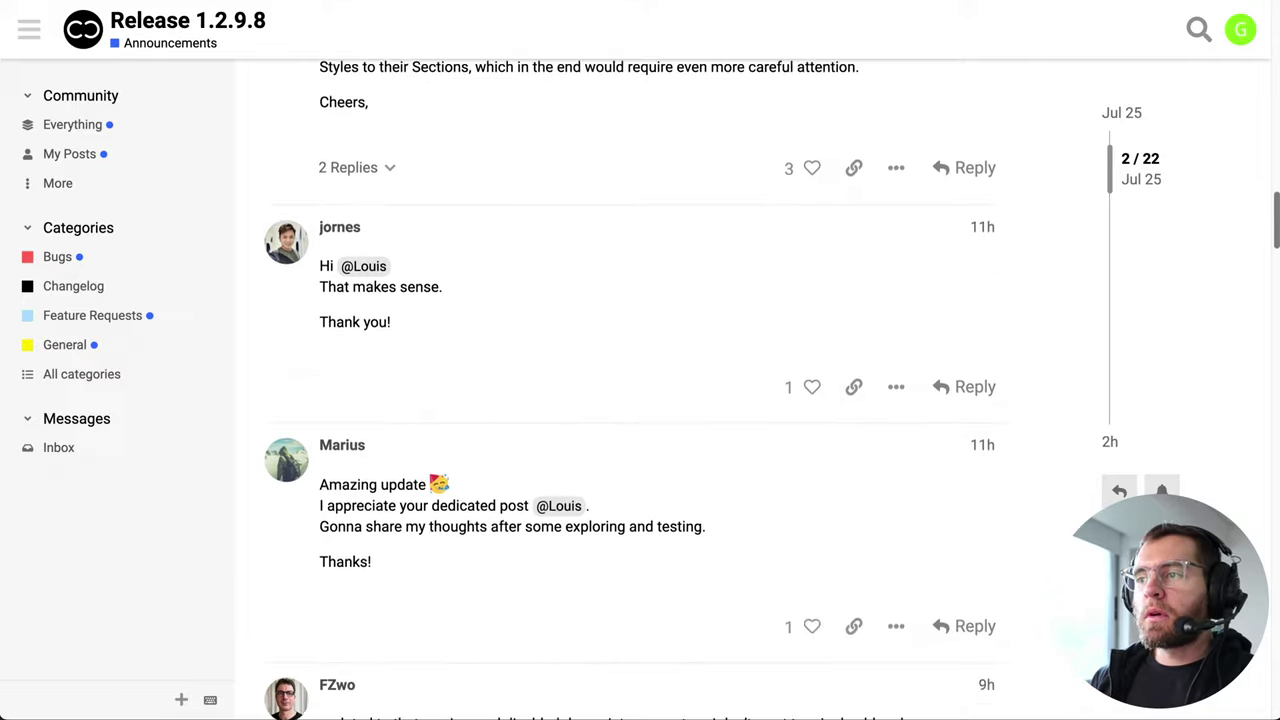
scroll(1274, 492, "down", 15)
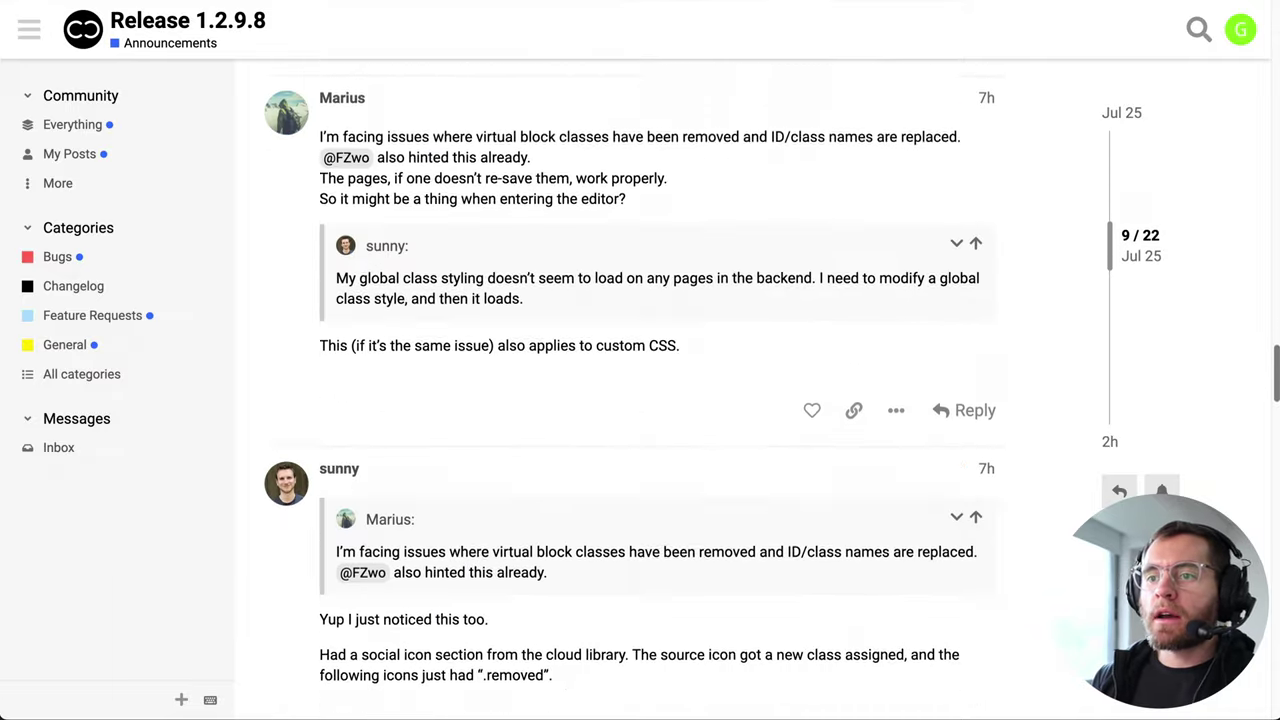
scroll(1274, 500, "down", 2)
key("alt+Left")
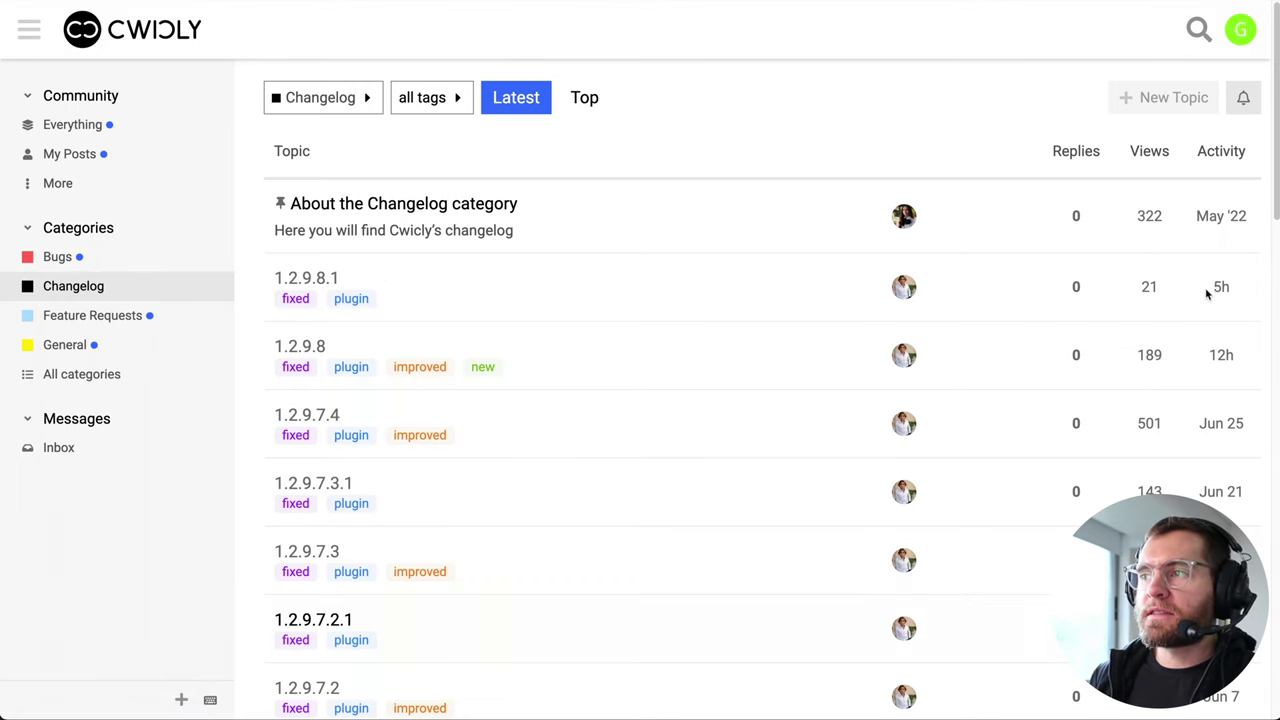
Step: Look up the 1.2.9.8.1 changelog entry and update only the Cwicly plugin to 1.2.9.8.1 in WordPress
left_click(308, 278)
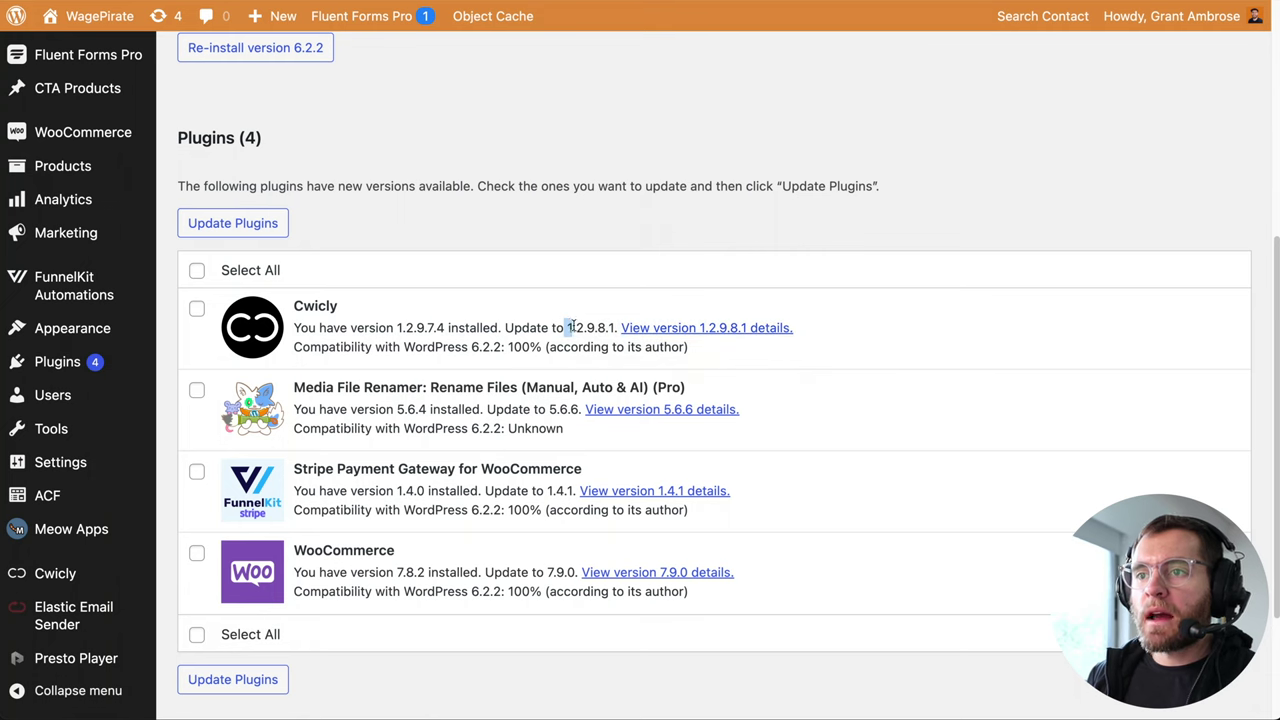
left_click_drag(572, 327, 612, 327)
left_click(612, 327)
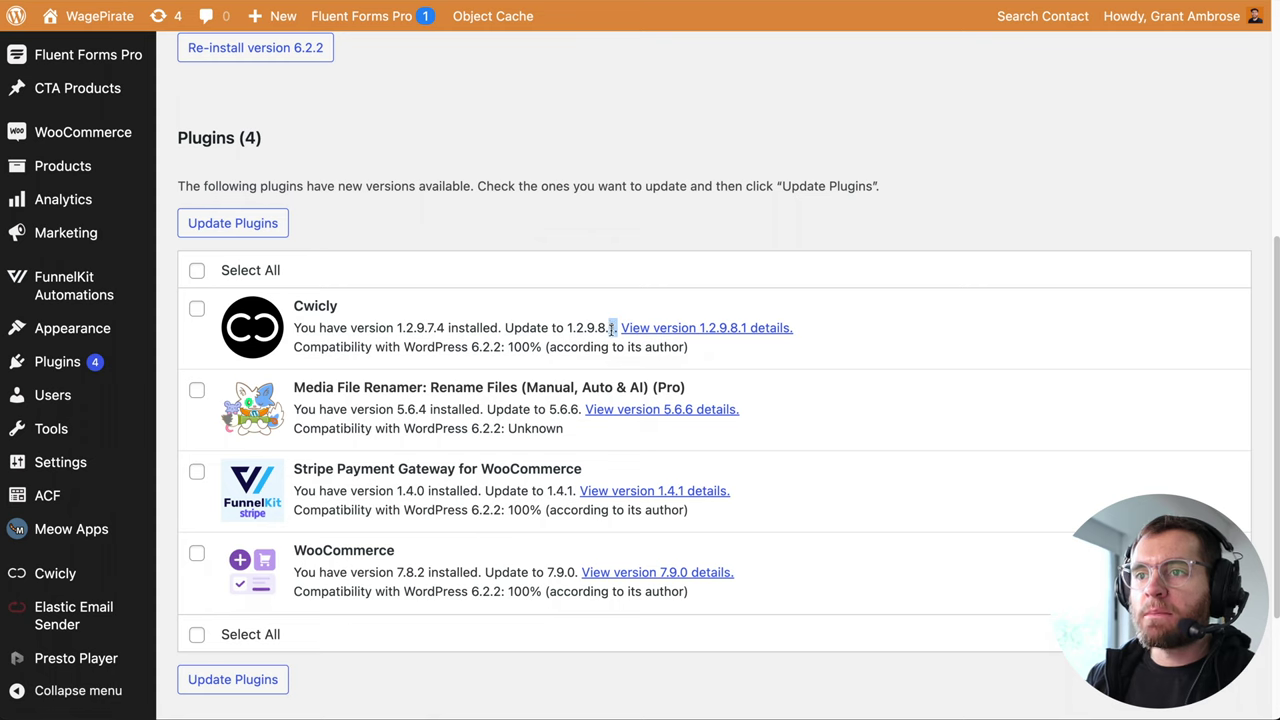
left_click(196, 308)
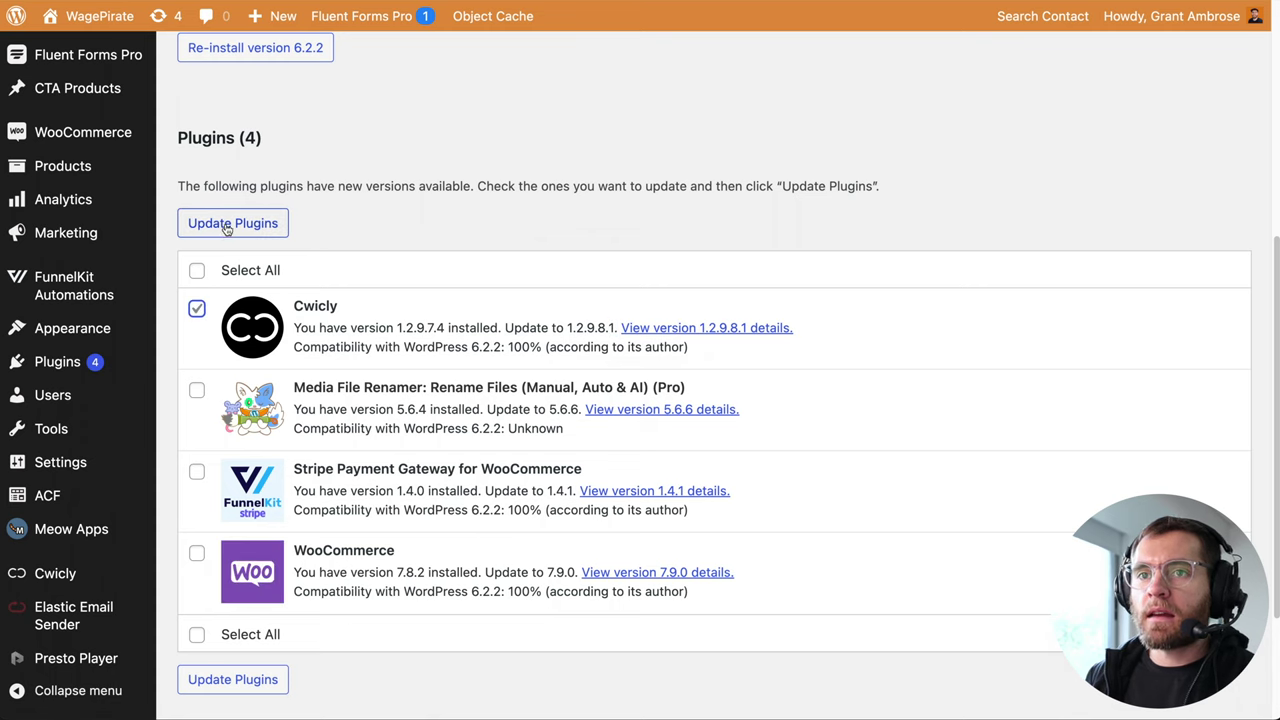
left_click(228, 224)
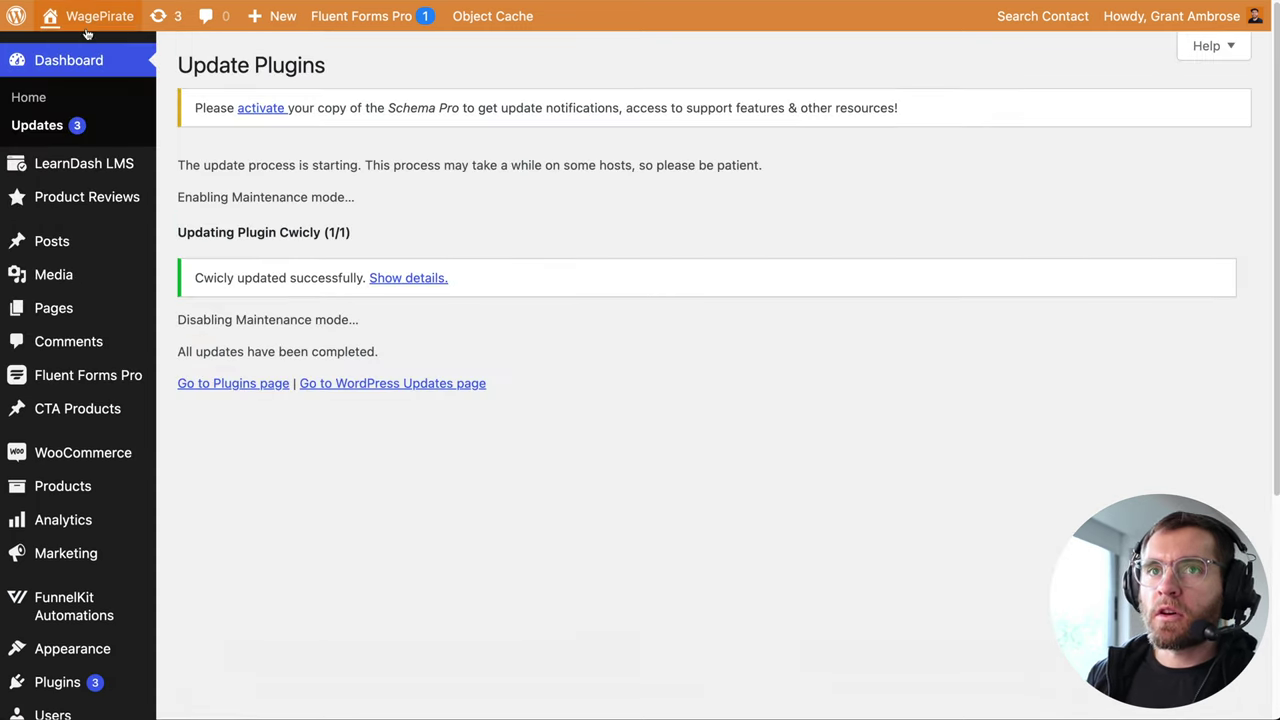
Step: Visit the WagePirate front page and check its layout from the hero down to the subscribe section
left_click(82, 28)
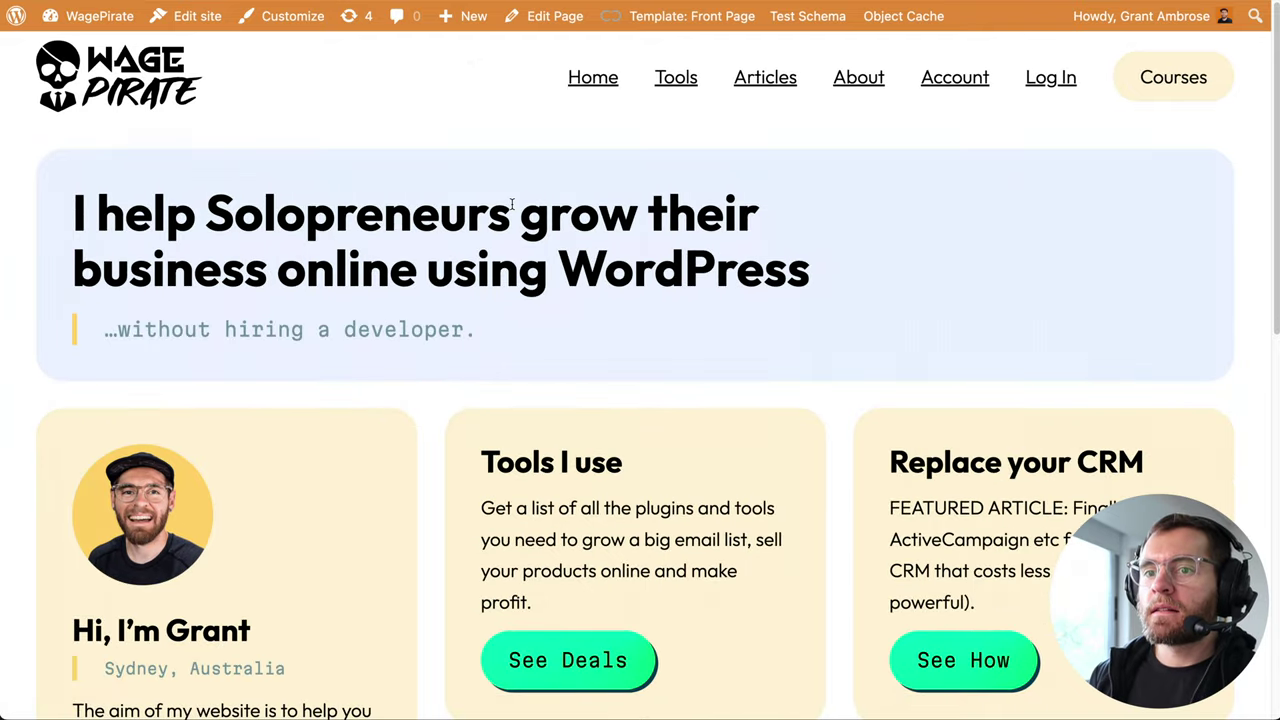
scroll(937, 277, "down", 5)
scroll(937, 277, "up", 3)
scroll(934, 274, "down", 5)
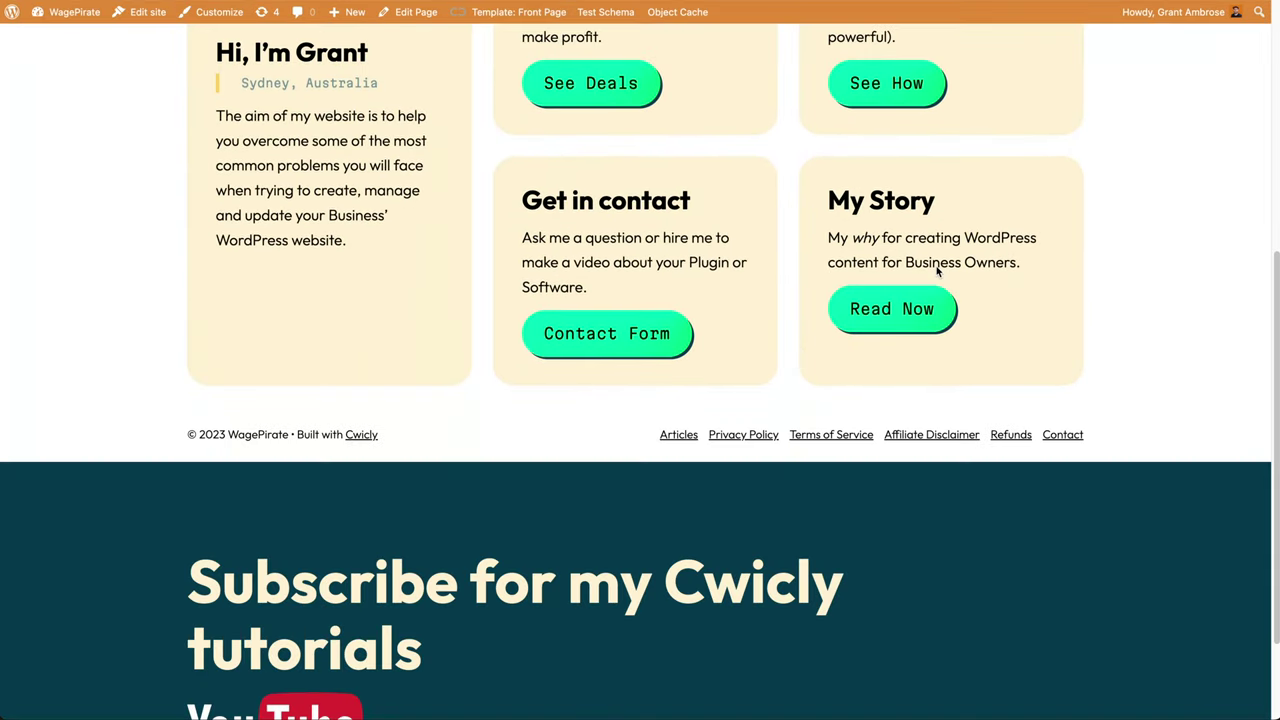
scroll(937, 272, "up", 3)
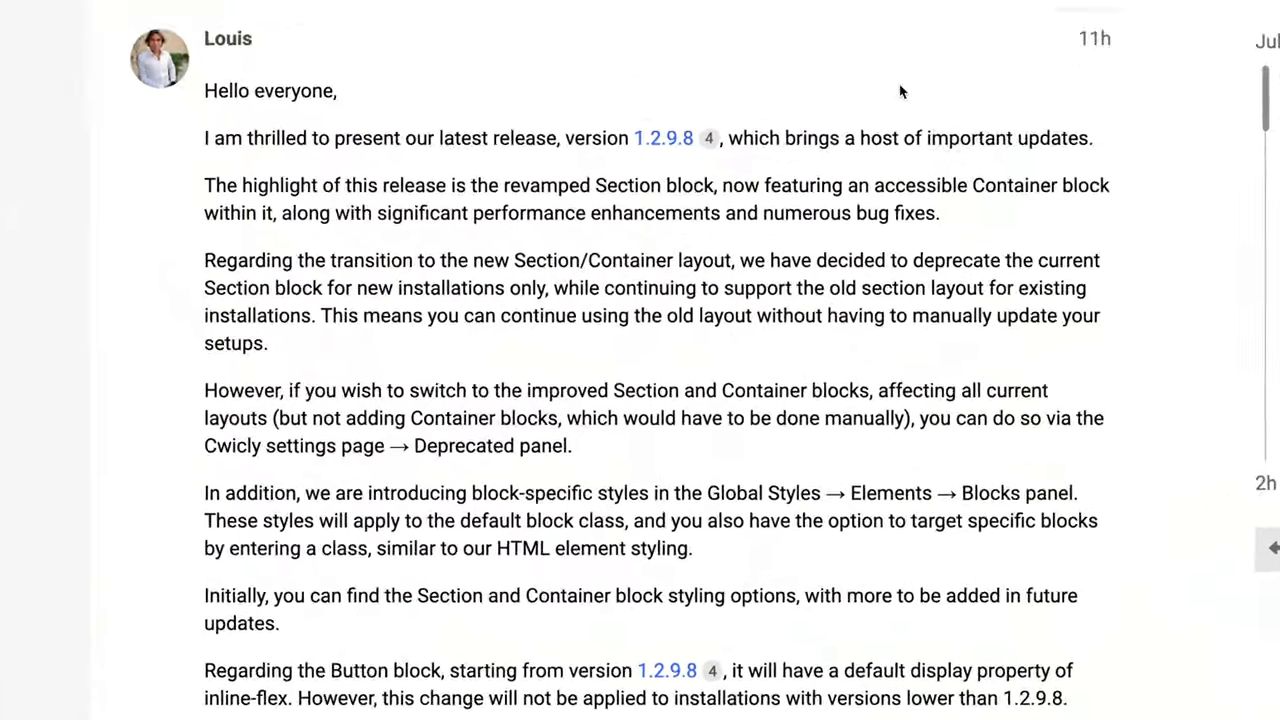
Step: Reread in the release announcement how existing installations can switch to the improved Section and Container blocks
left_click_drag(246, 184, 449, 184)
left_click_drag(280, 220, 505, 220)
left_click_drag(712, 220, 990, 220)
left_click_drag(234, 349, 868, 352)
left_click(885, 352)
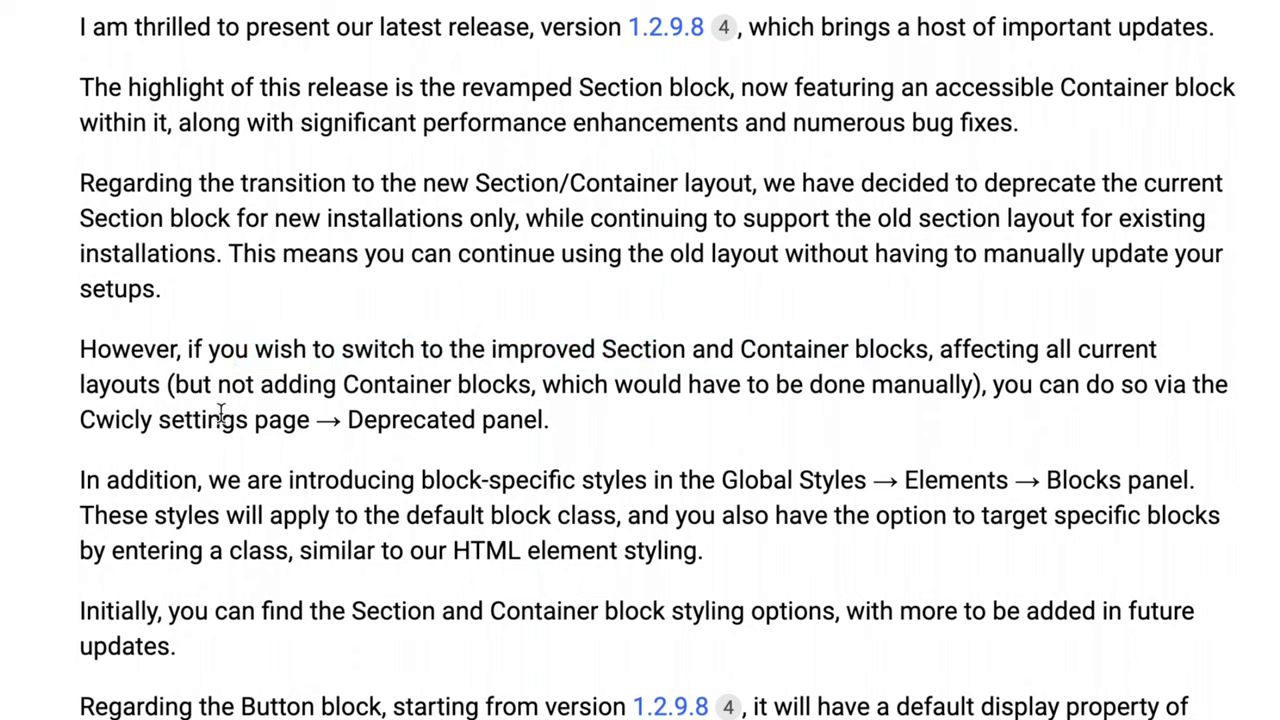
Step: Read in the release announcement which Cwicly settings area controls the switch to the new Section and Container blocks
left_click_drag(138, 420, 216, 420)
left_click_drag(376, 420, 562, 421)
left_click(428, 420)
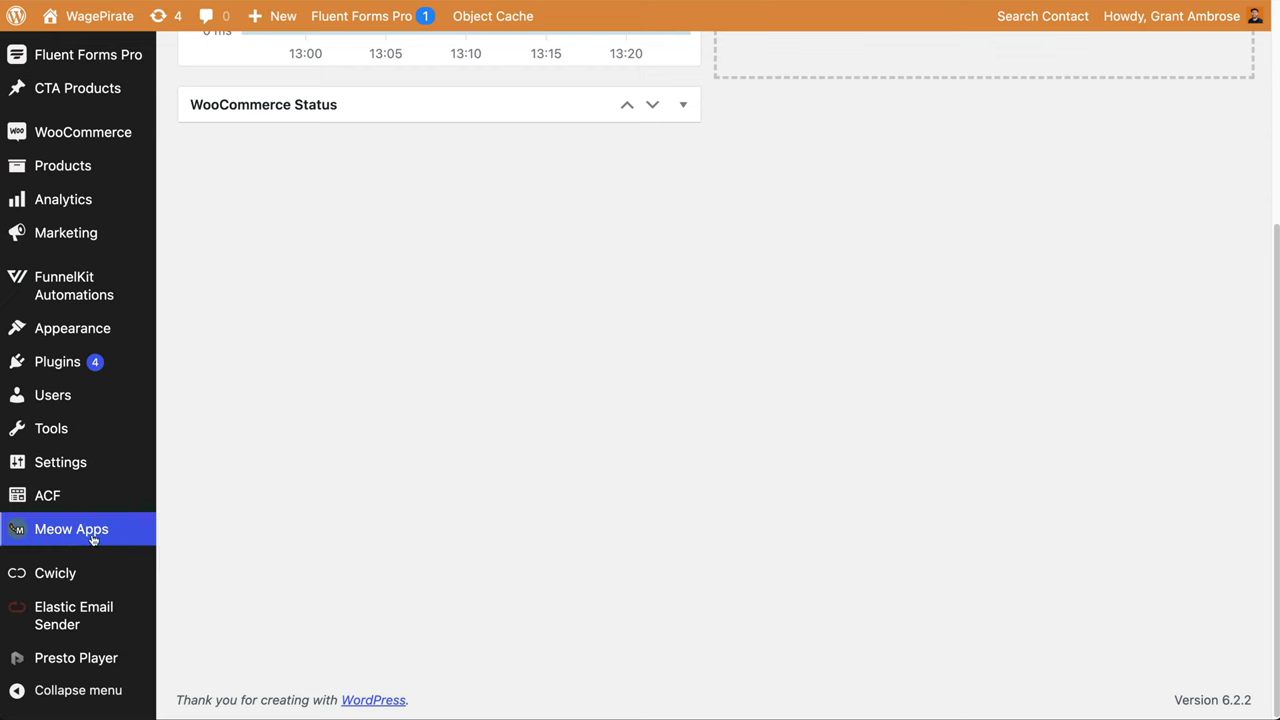
Step: Open the Cwicly settings in WordPress and turn off Deprecated Section Layout
mouse_move(110, 572)
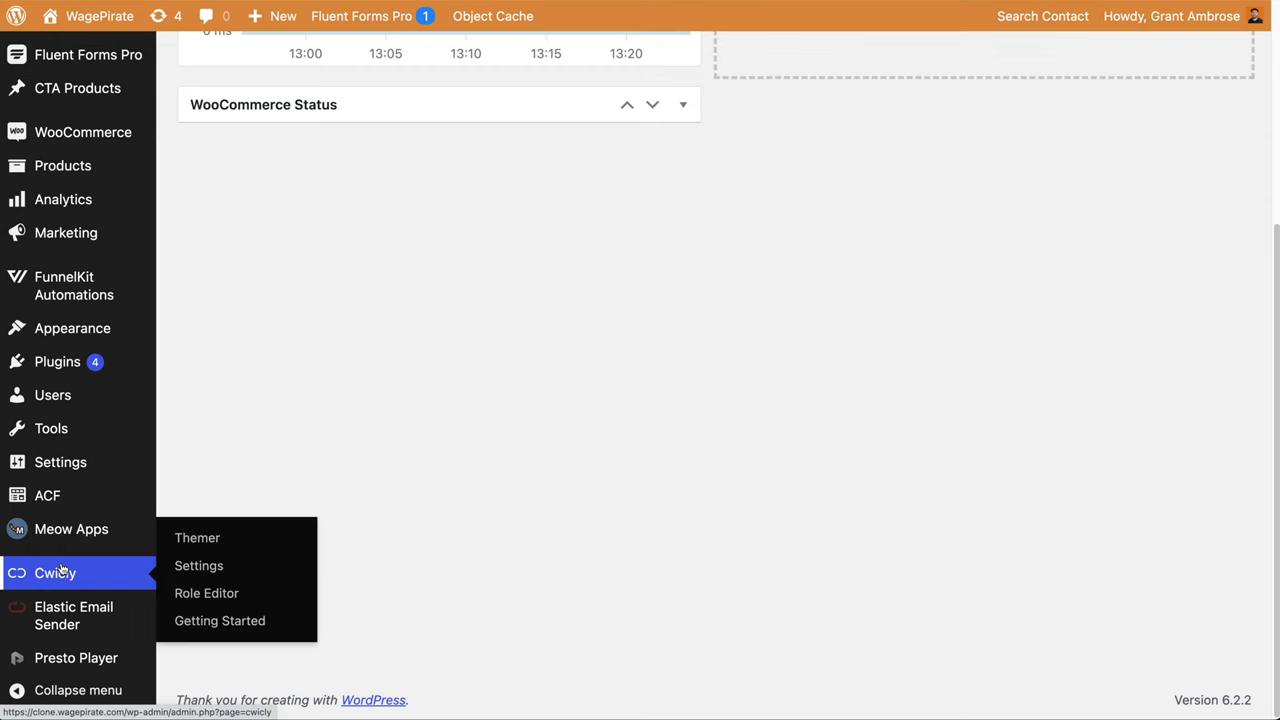
left_click(217, 577)
left_click(374, 460)
scroll(312, 530, "down", 5)
scroll(312, 530, "down", 6)
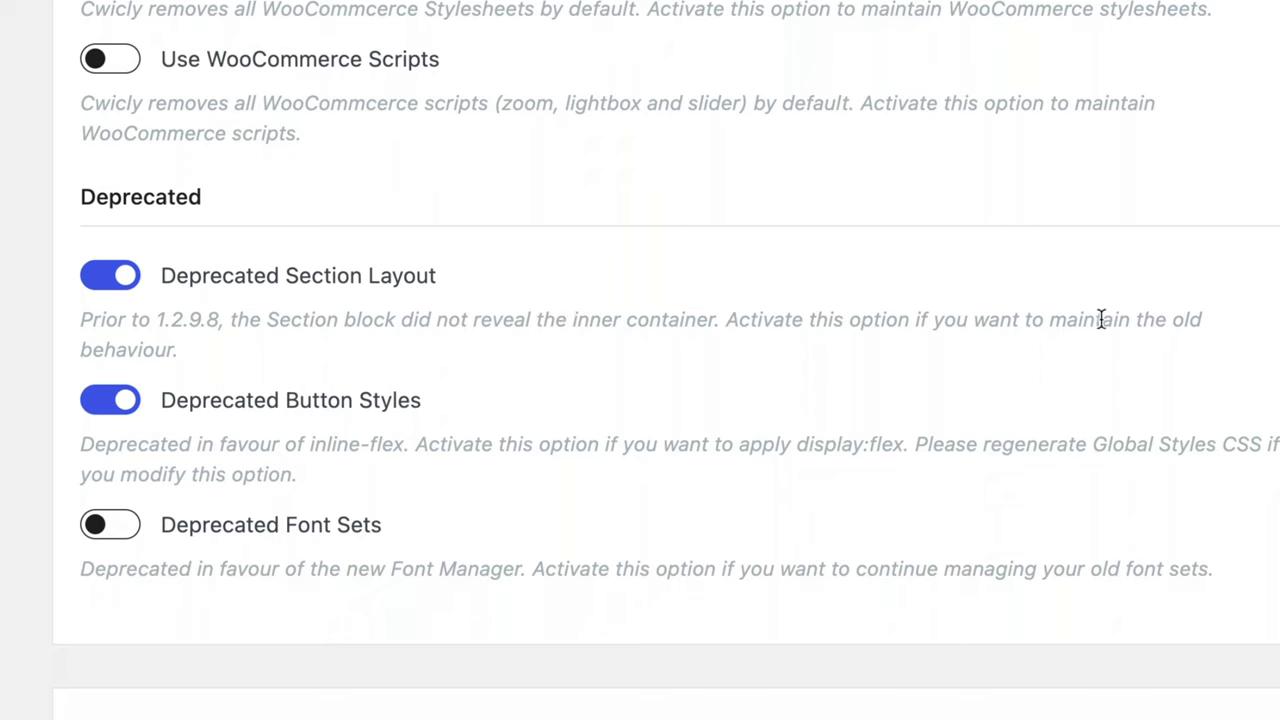
left_click(111, 285)
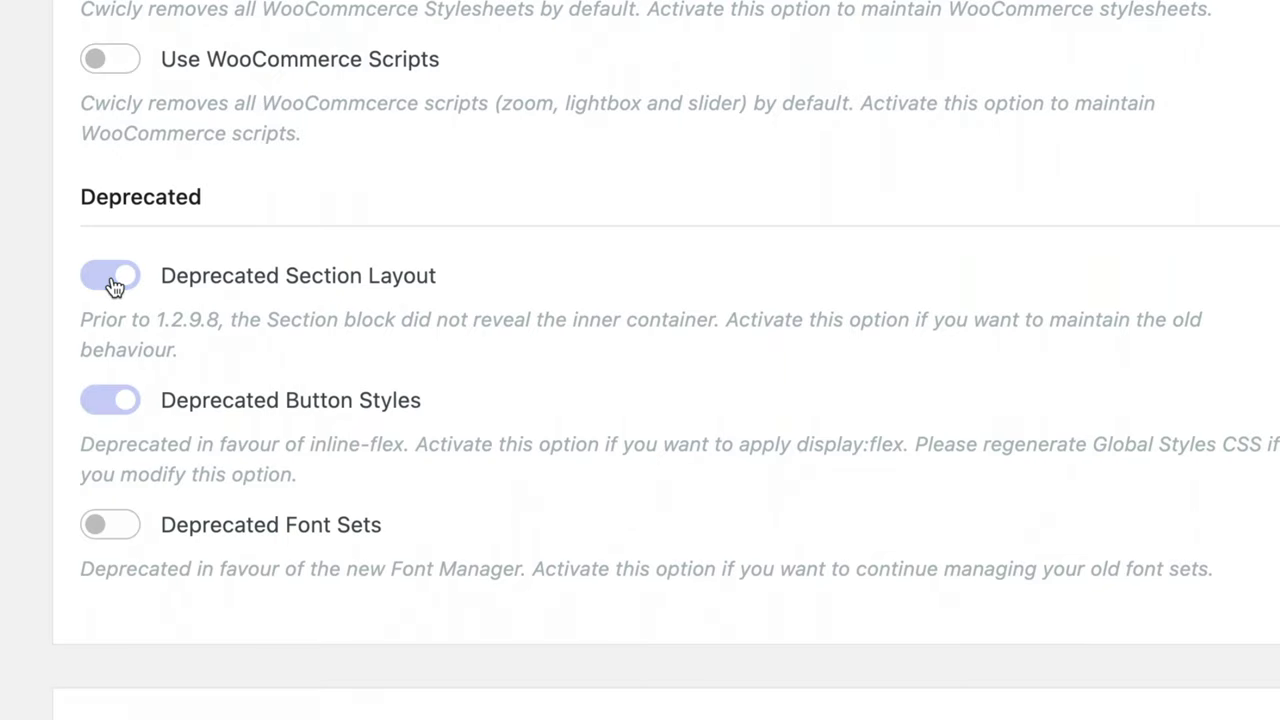
Step: Regenerate Cwicly's Blocks HTML, Blocks CSS, Global Classes CSS and Global Styles CSS
scroll(111, 287, "down", 8)
scroll(129, 291, "up", 15)
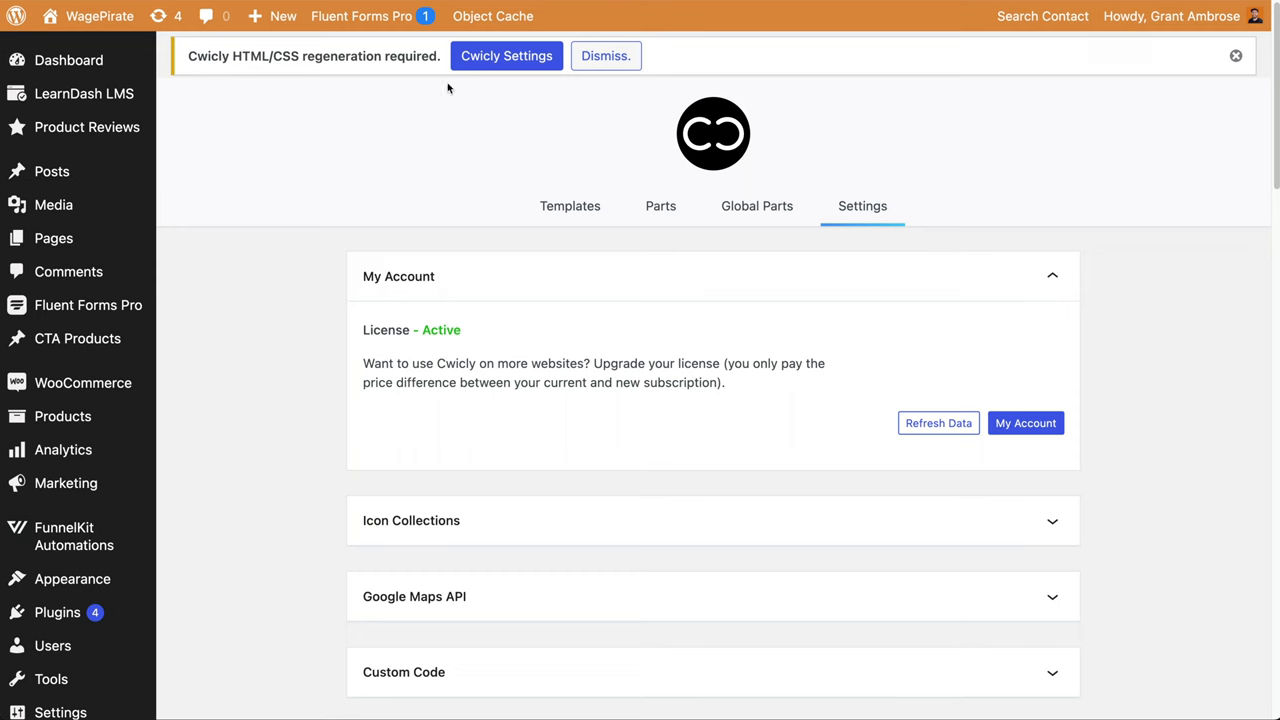
scroll(480, 320, "down", 15)
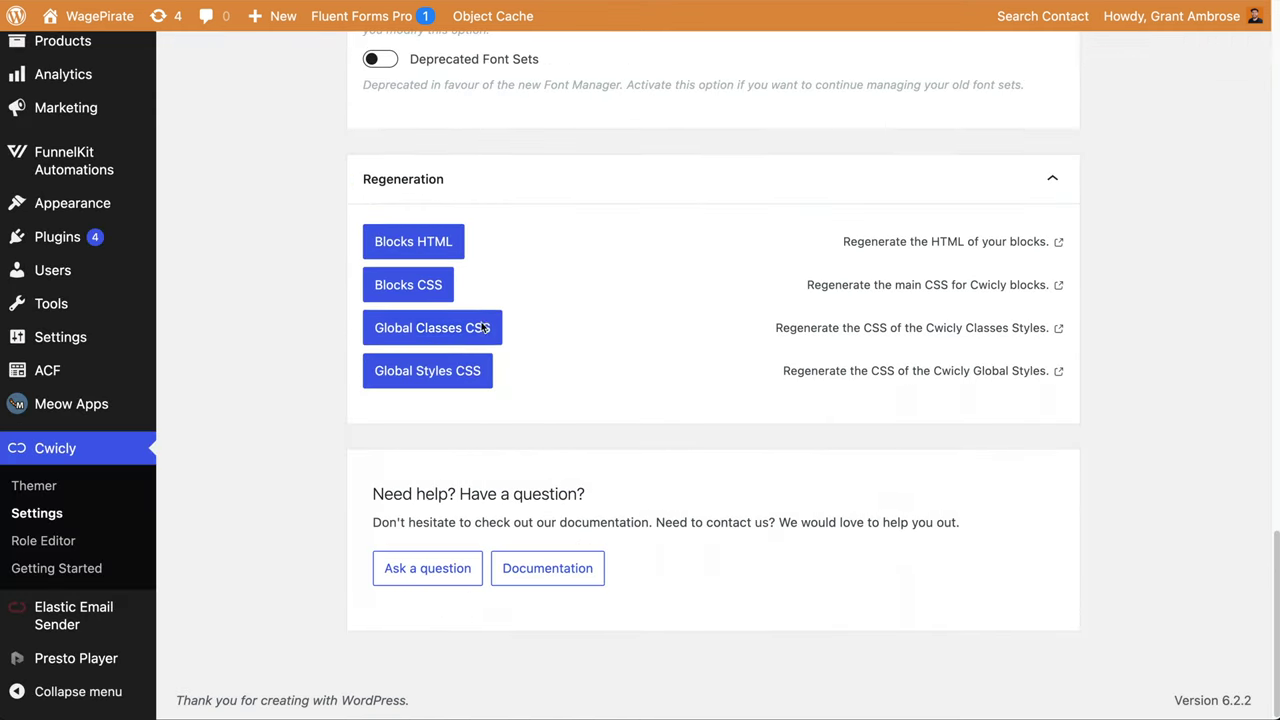
left_click(408, 240)
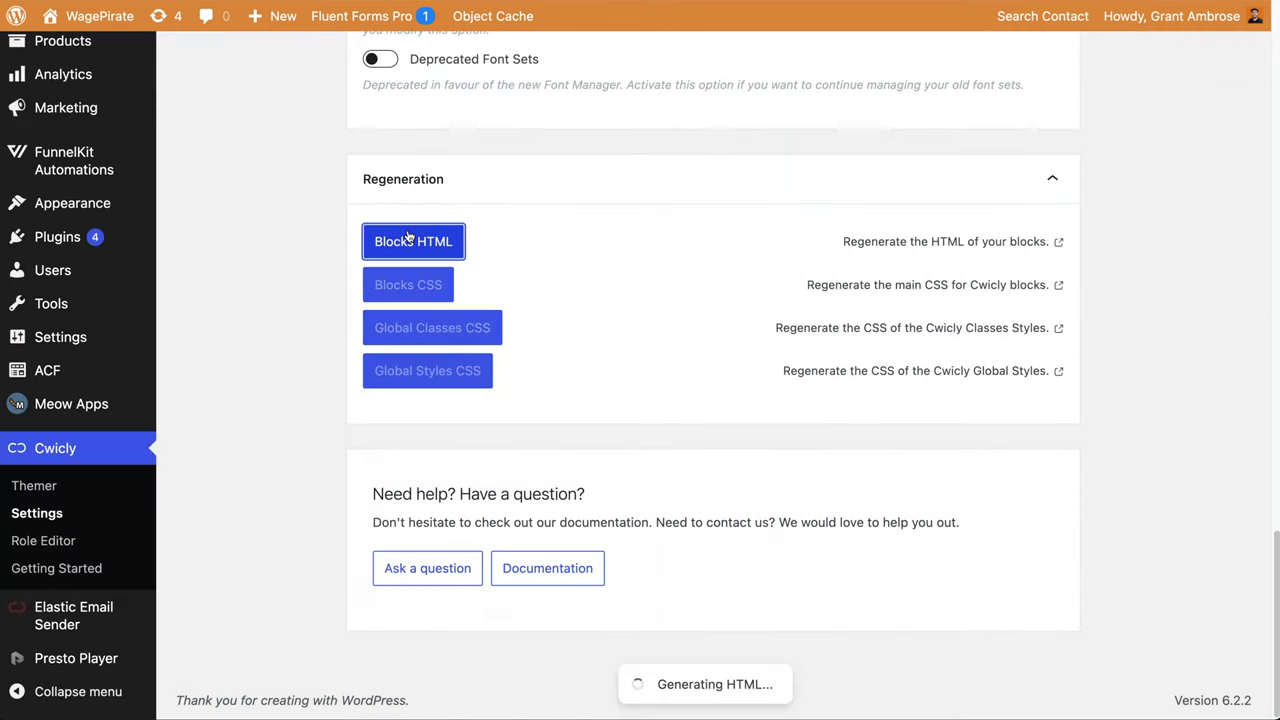
left_click(409, 286)
left_click(408, 327)
left_click(423, 372)
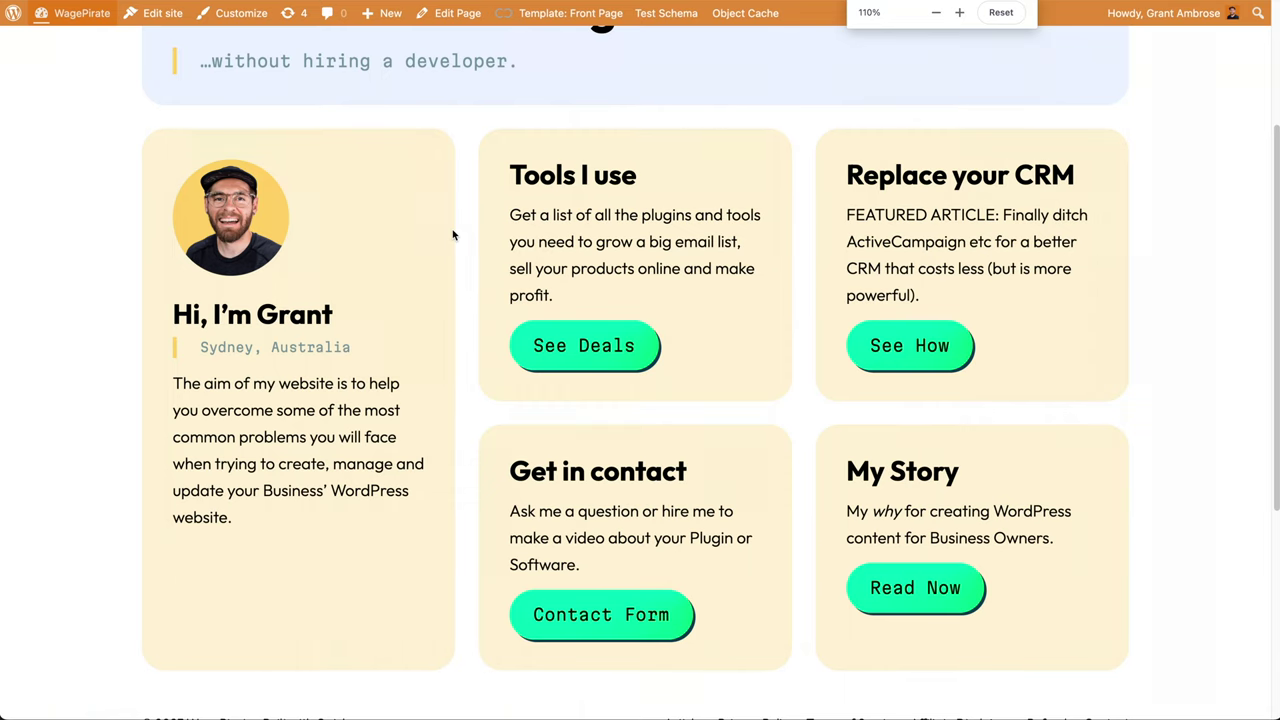
Step: Reload the WagePirate front page and check how the hero, cards and subscribe section are laid out
key("ctrl+0")
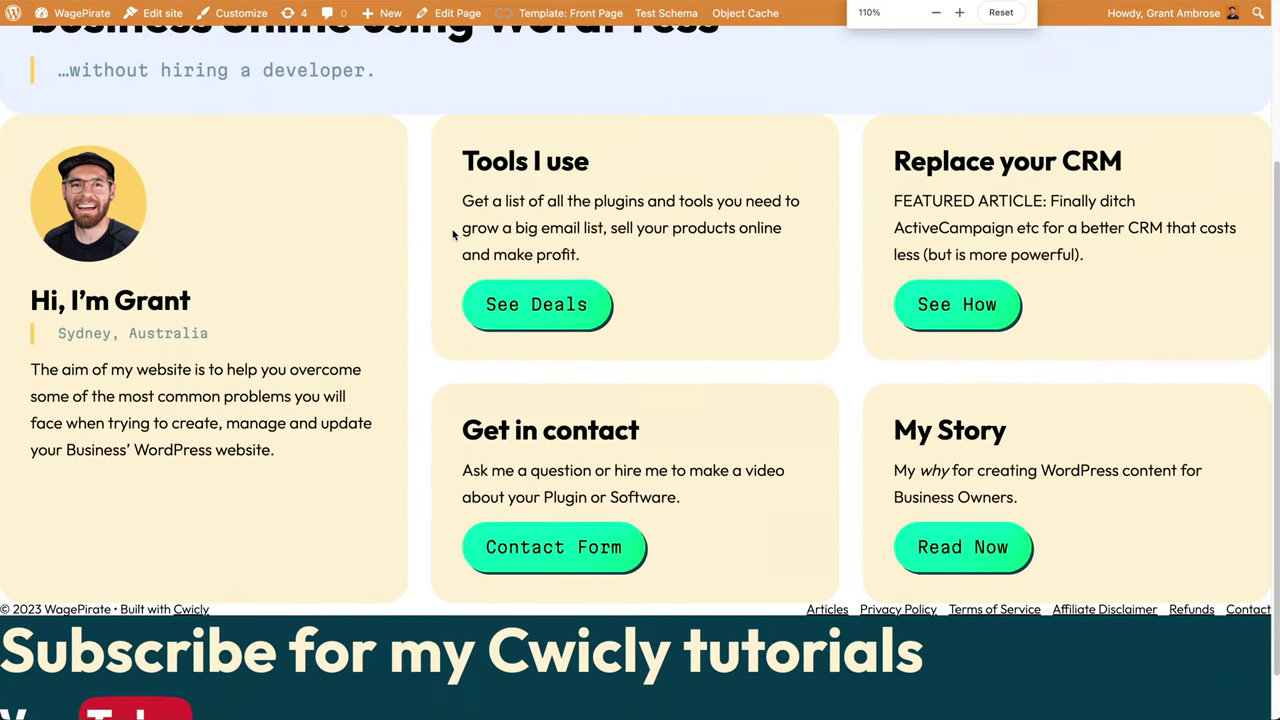
scroll(457, 236, "up", 3)
scroll(457, 236, "down", 1)
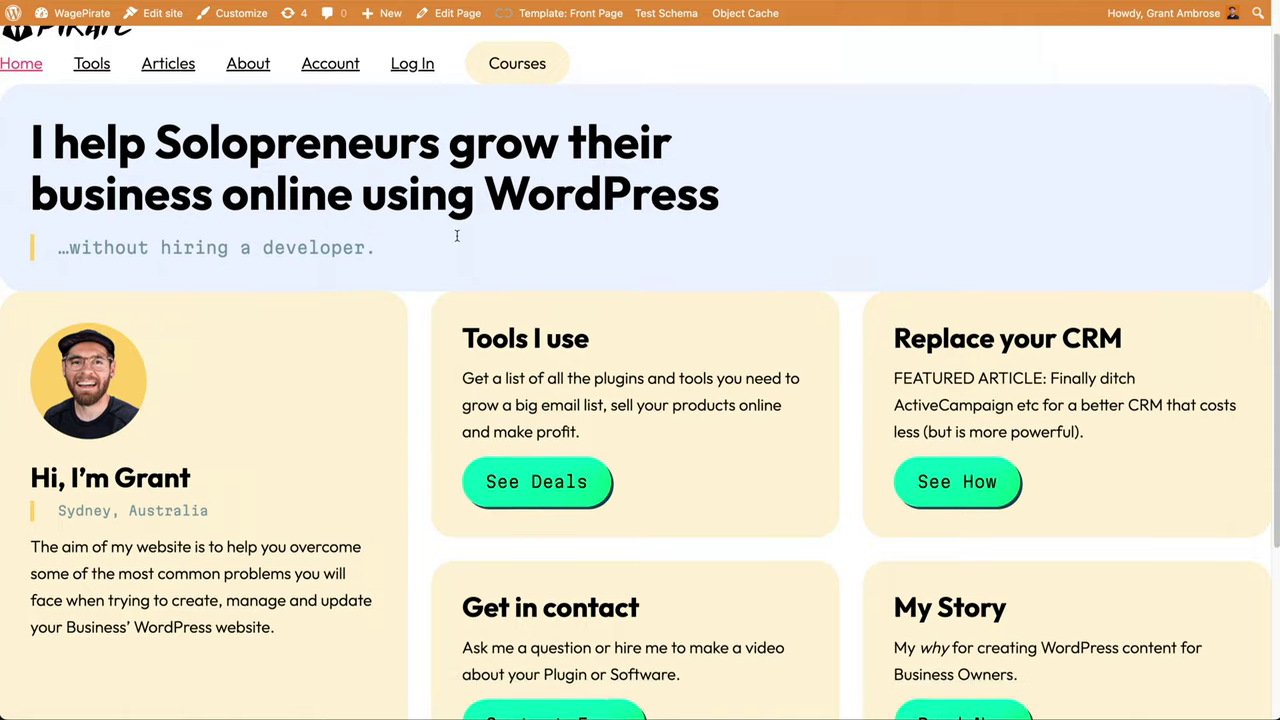
Step: Inspect the cards section in the developer tools, examining the section element and the columns grid directly inside it
right_click(370, 330)
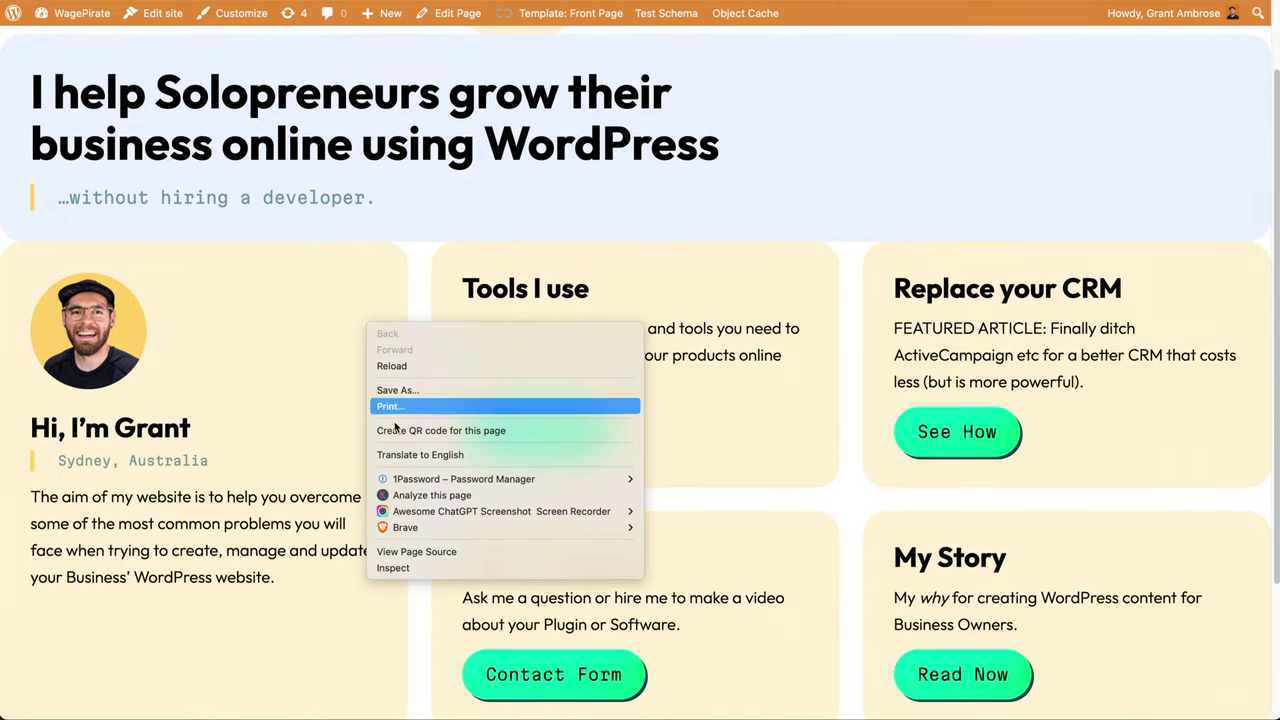
left_click(390, 567)
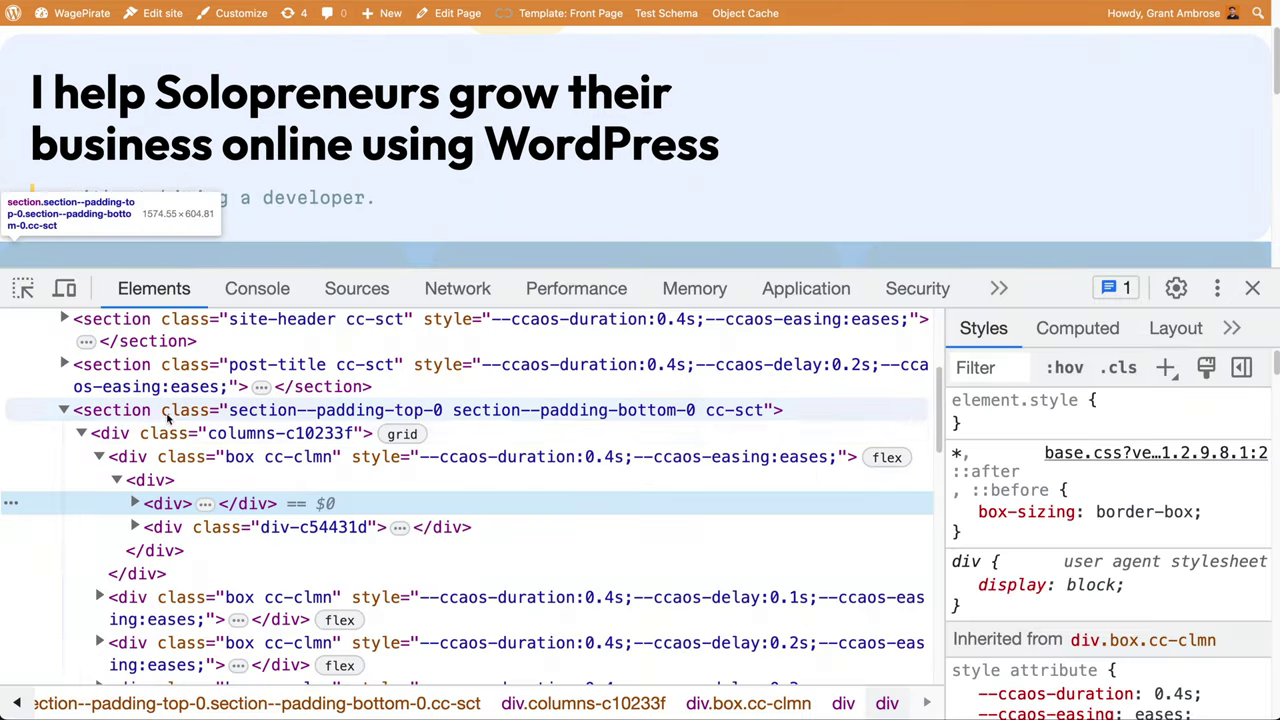
left_click(165, 414)
left_click(129, 435)
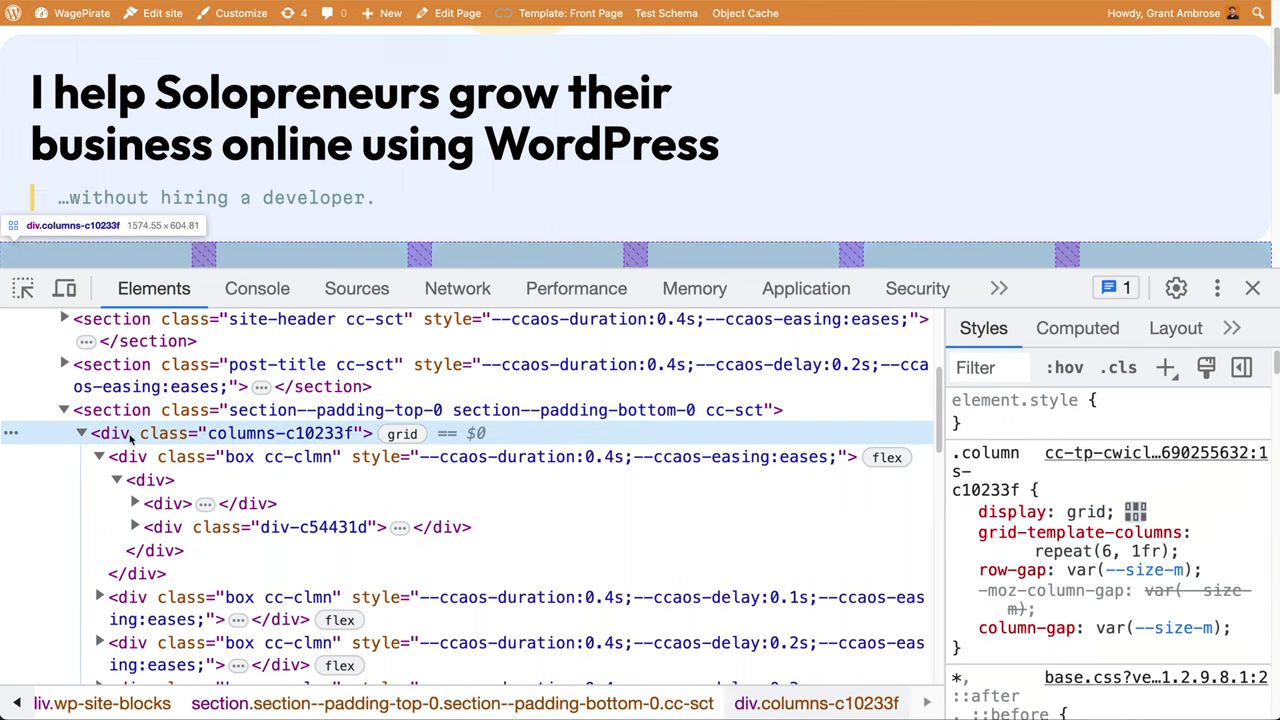
left_click(83, 433)
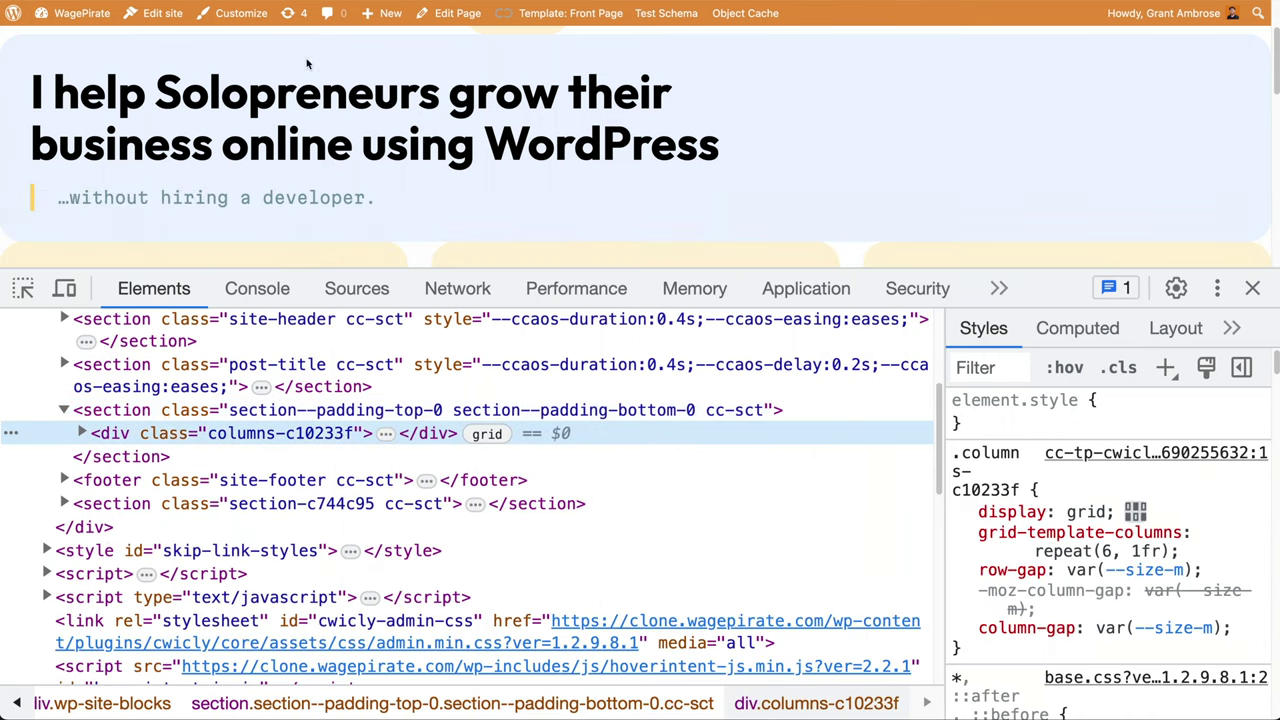
Step: Open the Front Page template for editing and select the Columns block inside the front page body section
mouse_move(561, 13)
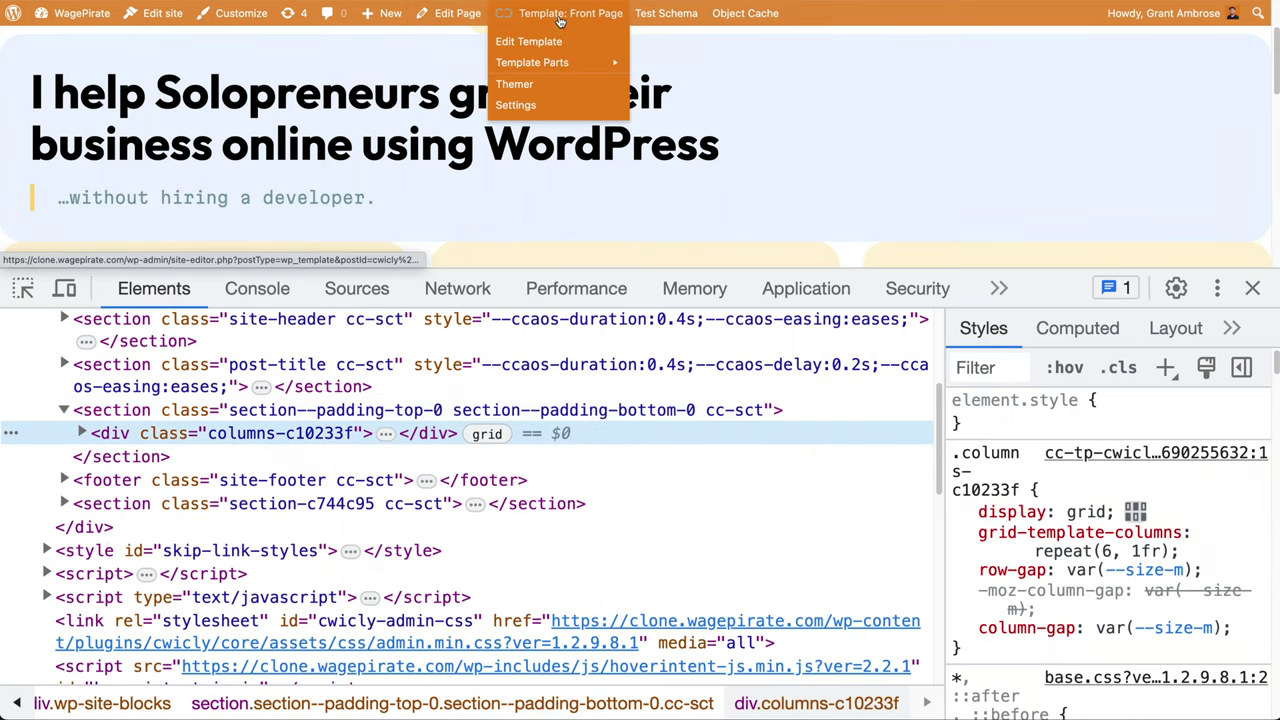
left_click(608, 20)
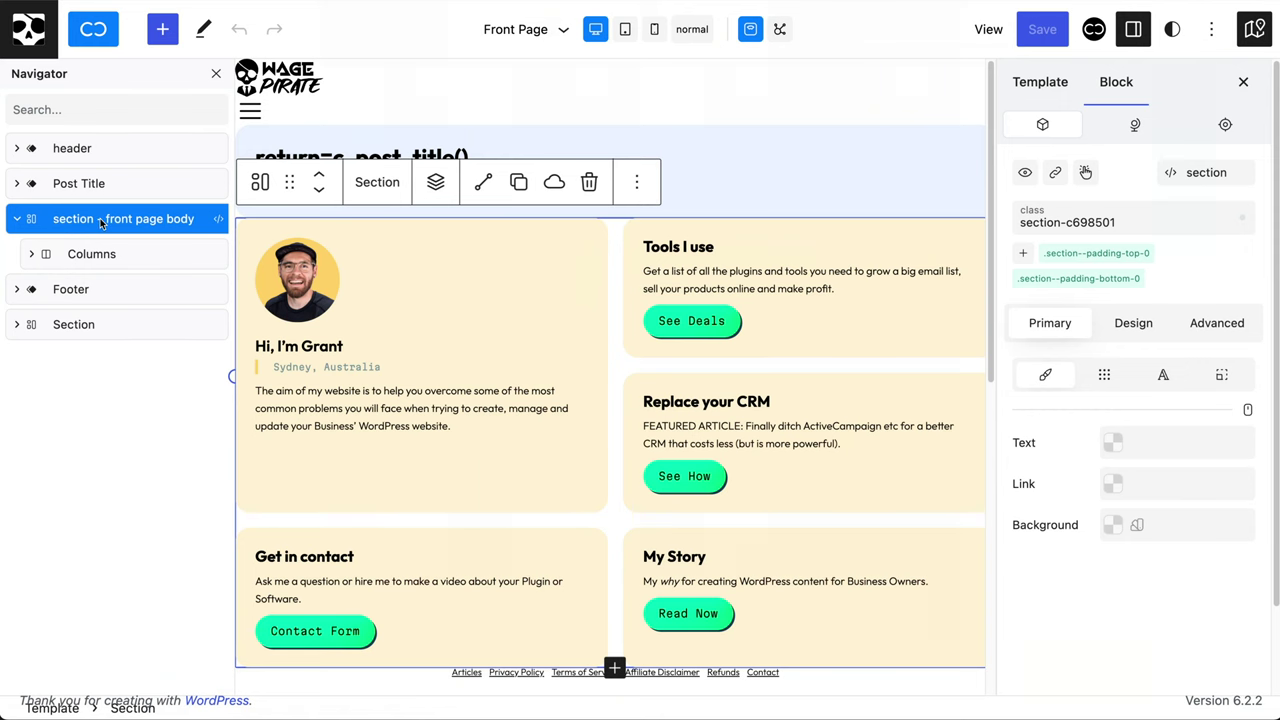
left_click(117, 254)
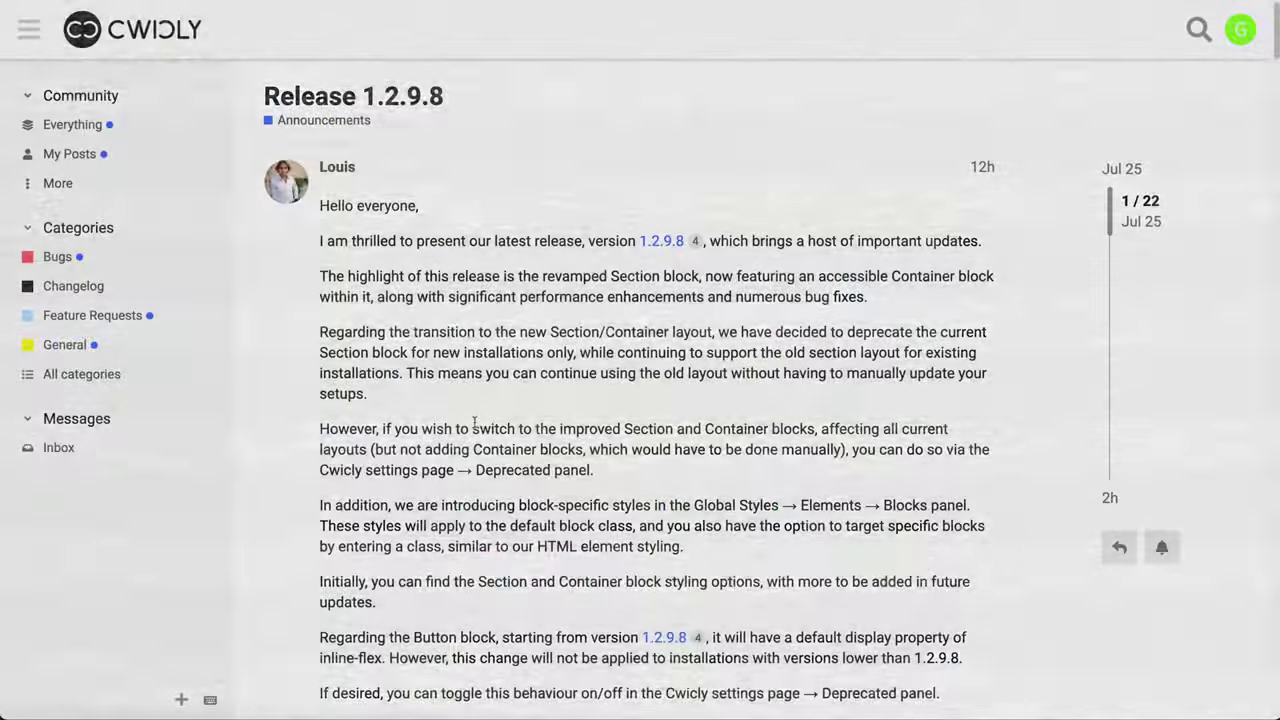
Step: Read in the Release 1.2.9.8 announcement how the switch affects current layouts and how Container blocks must be added
left_click_drag(472, 428, 340, 451)
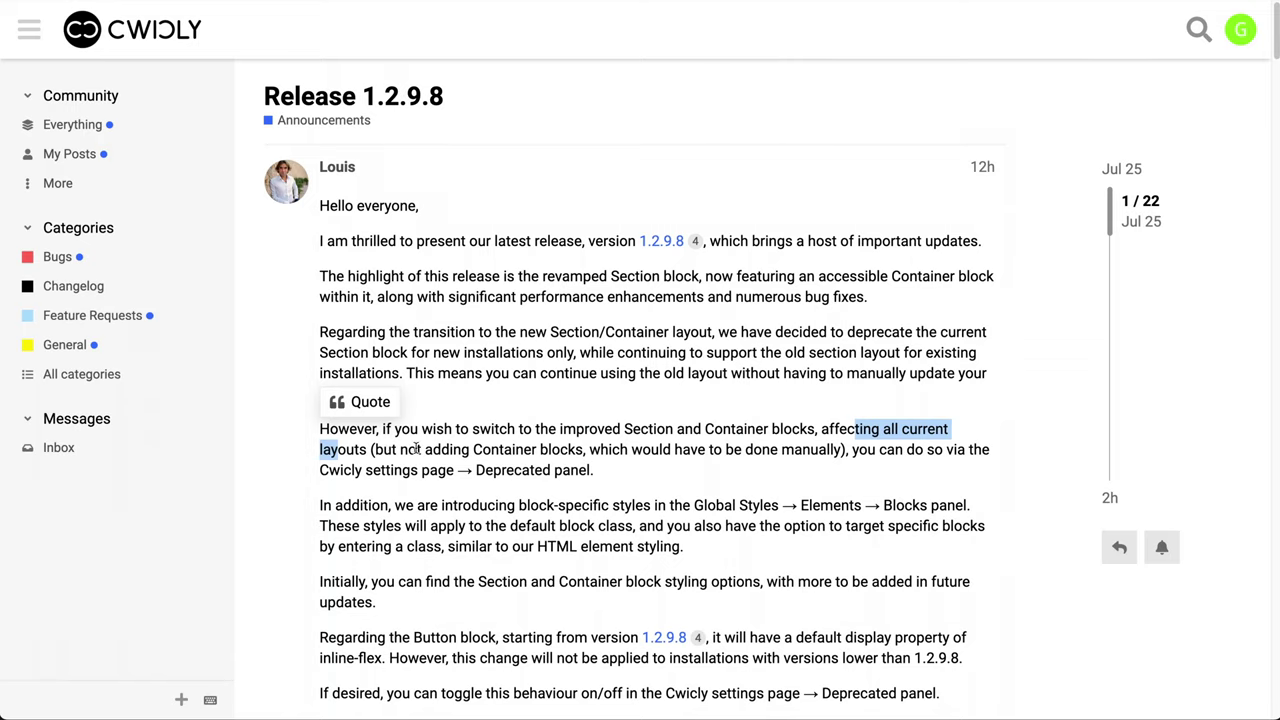
left_click(436, 447)
left_click_drag(420, 449, 836, 451)
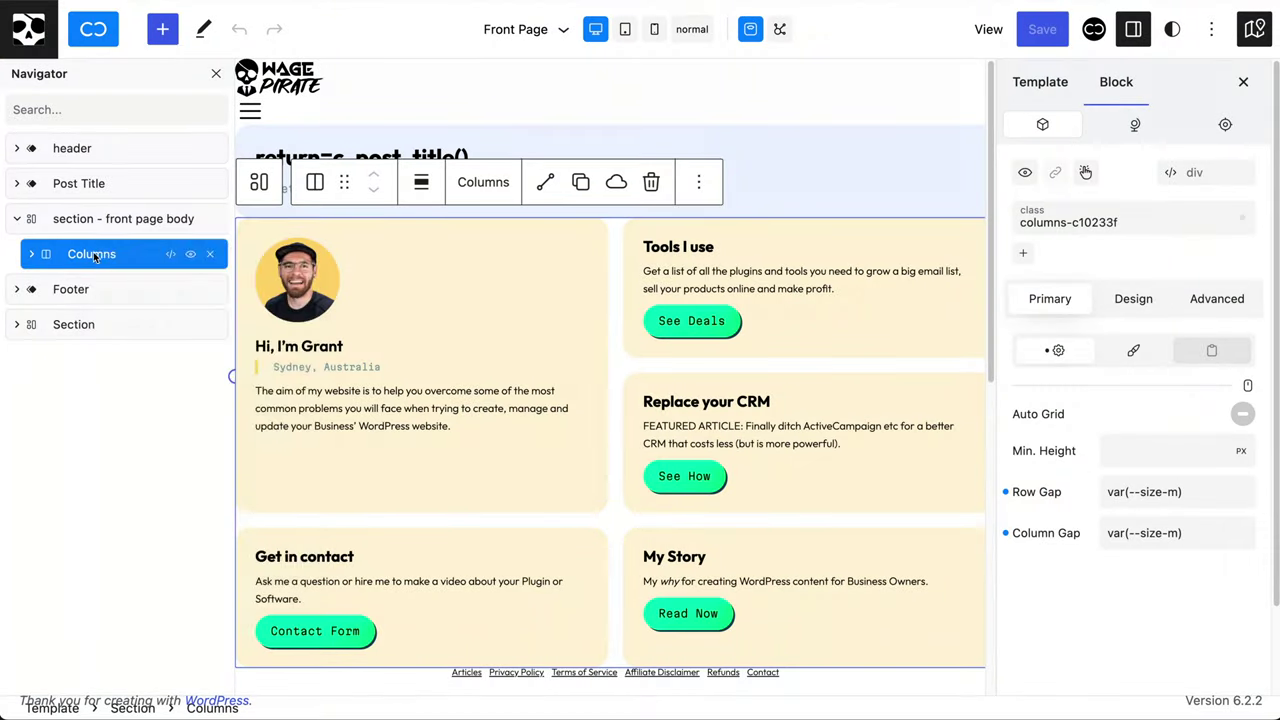
Step: Wrap the Columns block of the front page body section in a Container
right_click(95, 256)
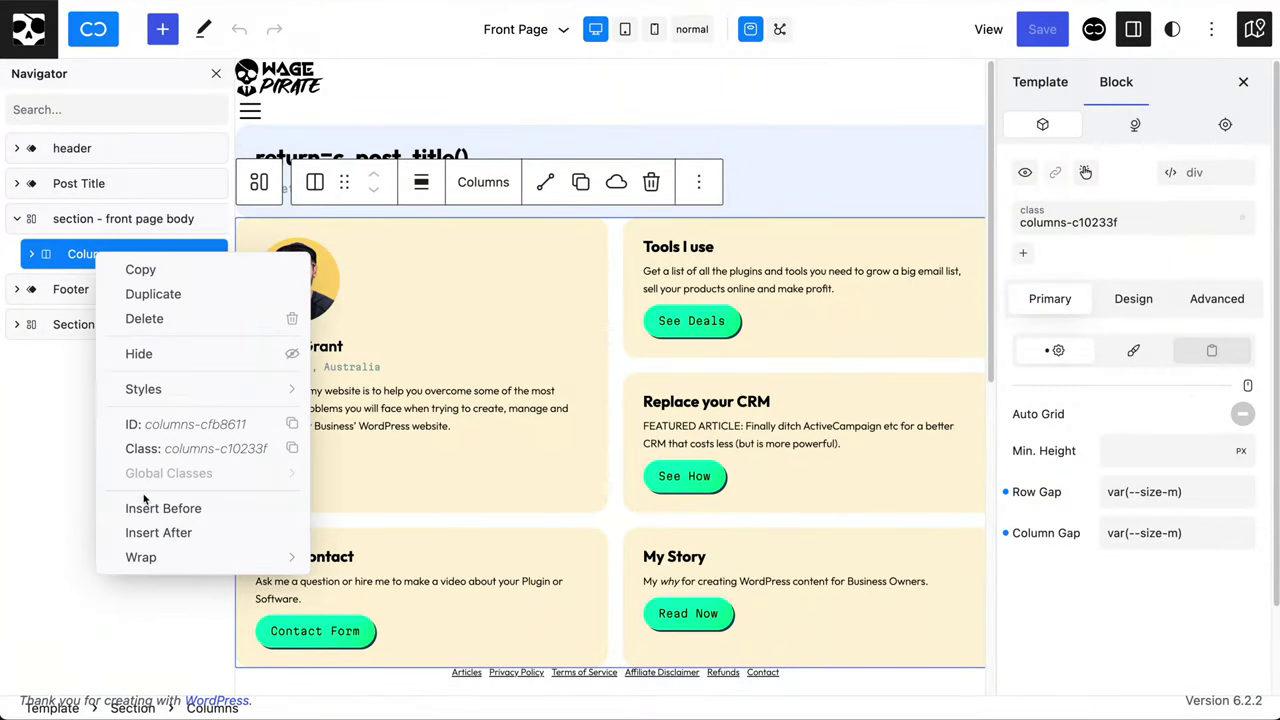
mouse_move(156, 555)
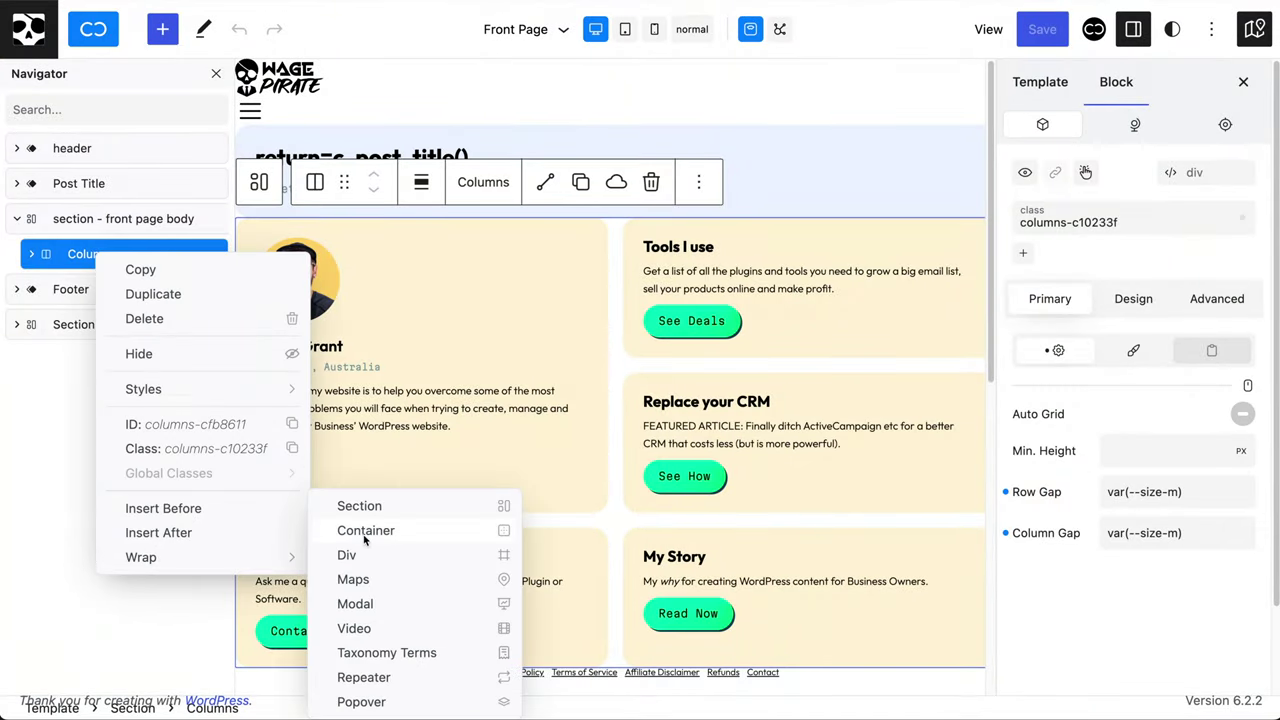
left_click(394, 535)
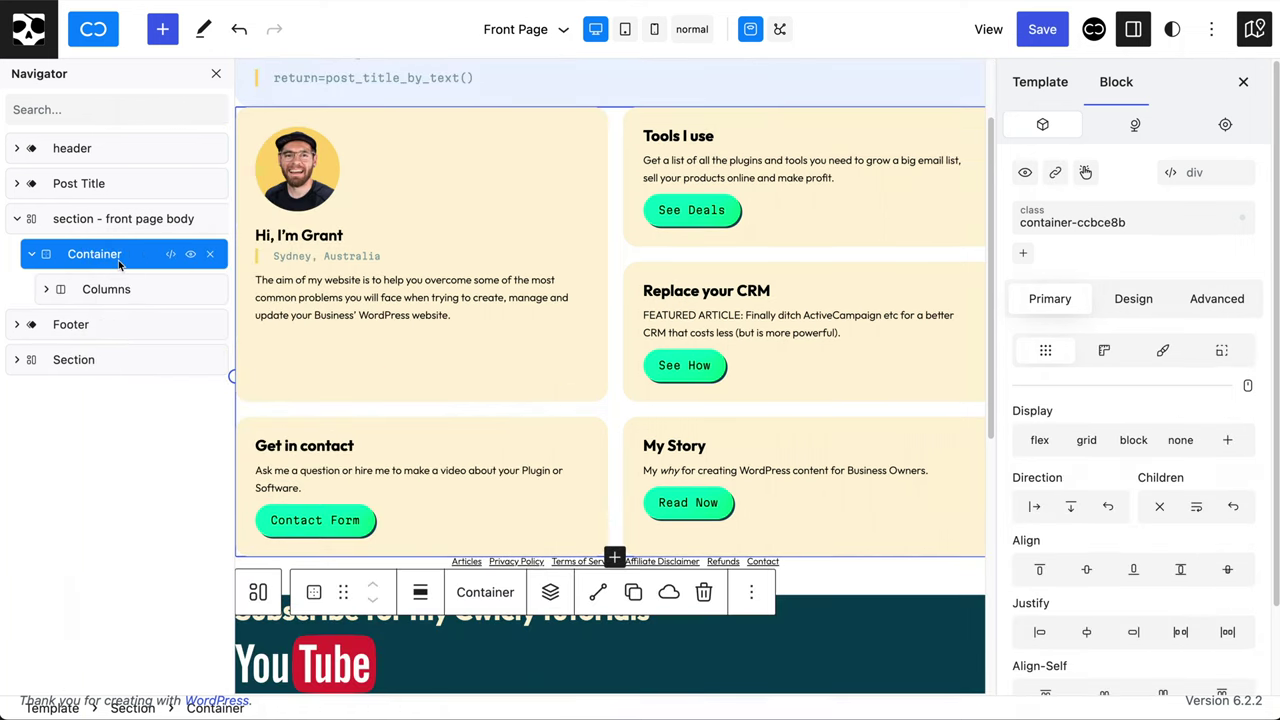
Step: Set the editor preview's scale to 40%
left_click(691, 29)
double_click(800, 102)
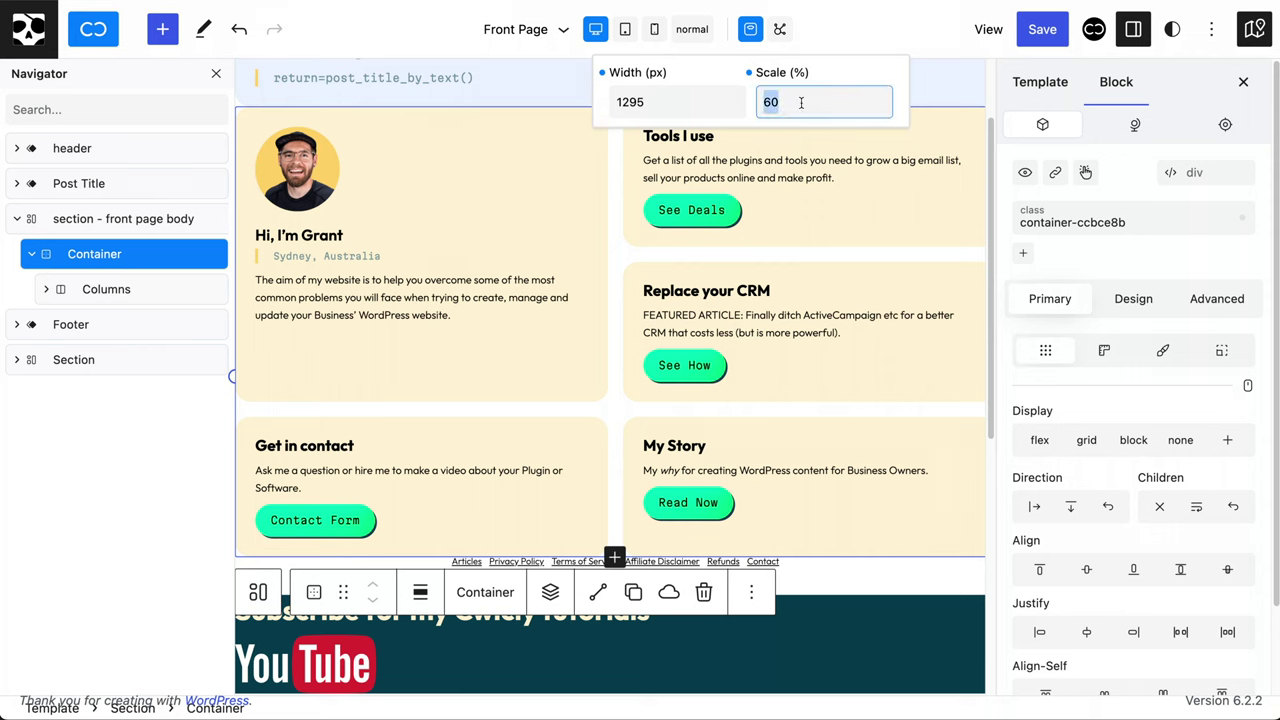
type("40")
left_click(495, 258)
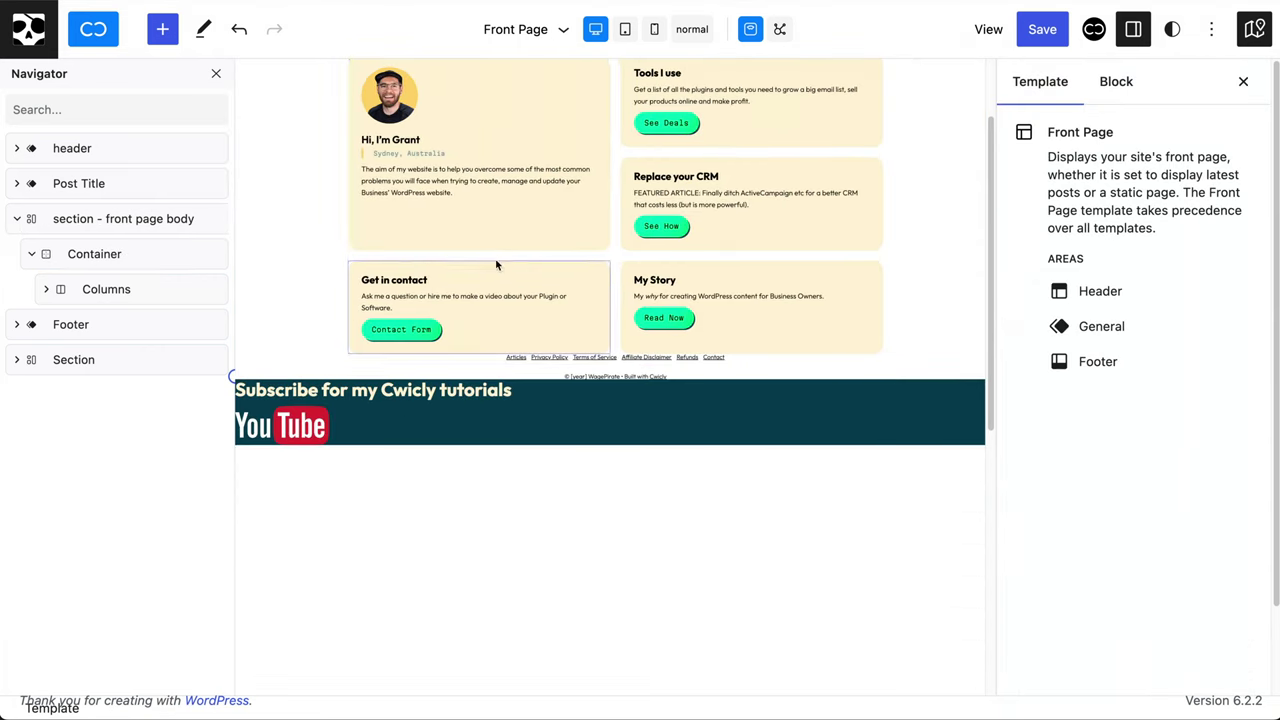
Step: Move the Columns block out of the Container and back inside it to compare widths, and save the Front Page template
left_click(103, 256)
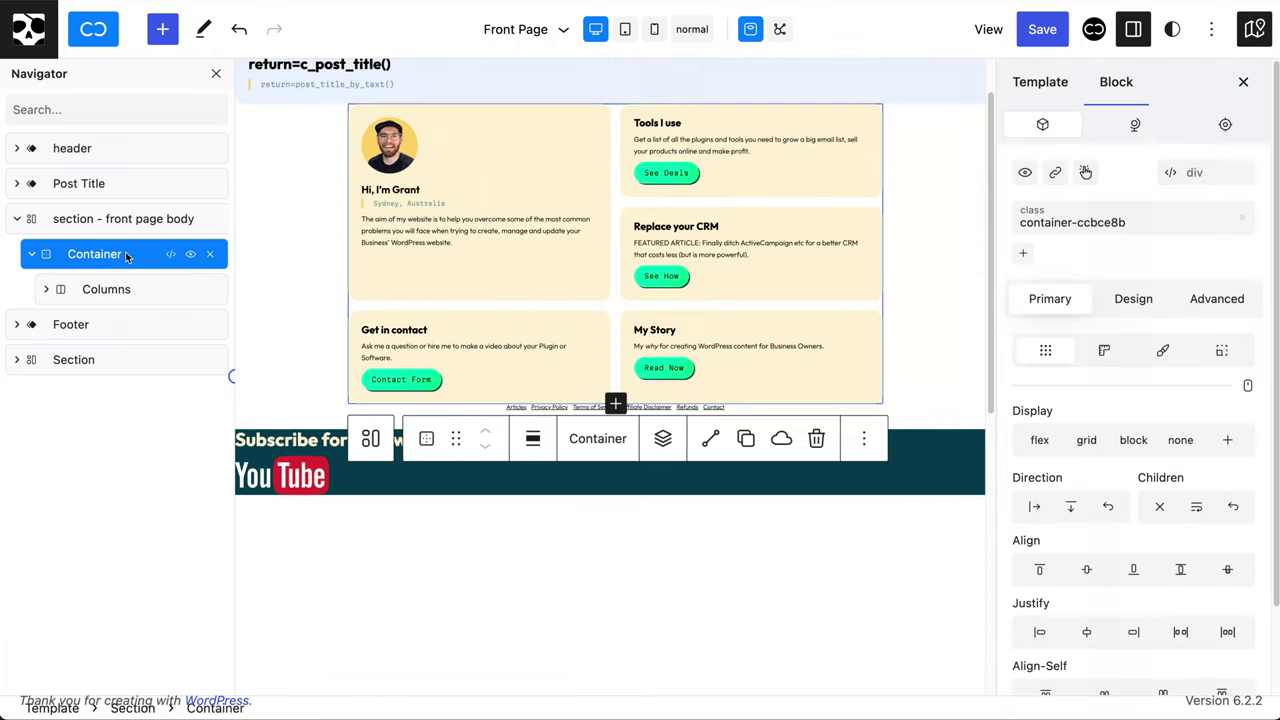
left_click_drag(66, 290, 56, 256)
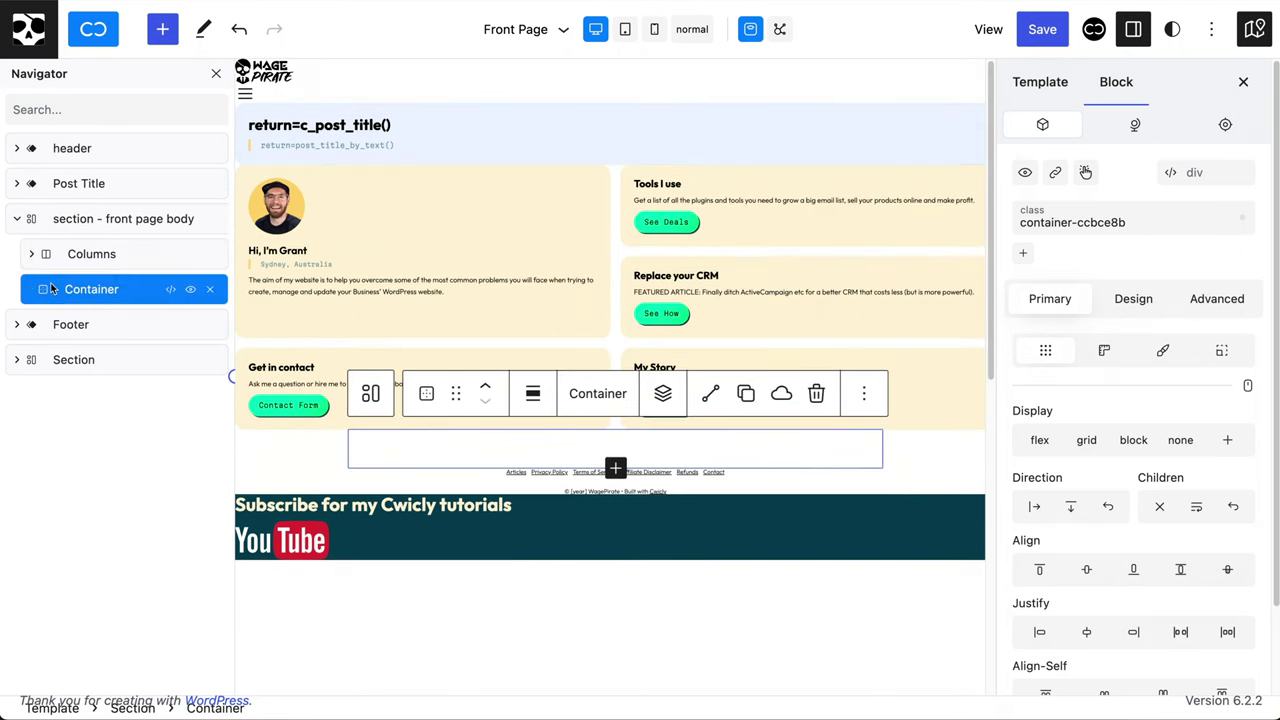
left_click_drag(63, 252, 191, 278)
left_click(1045, 30)
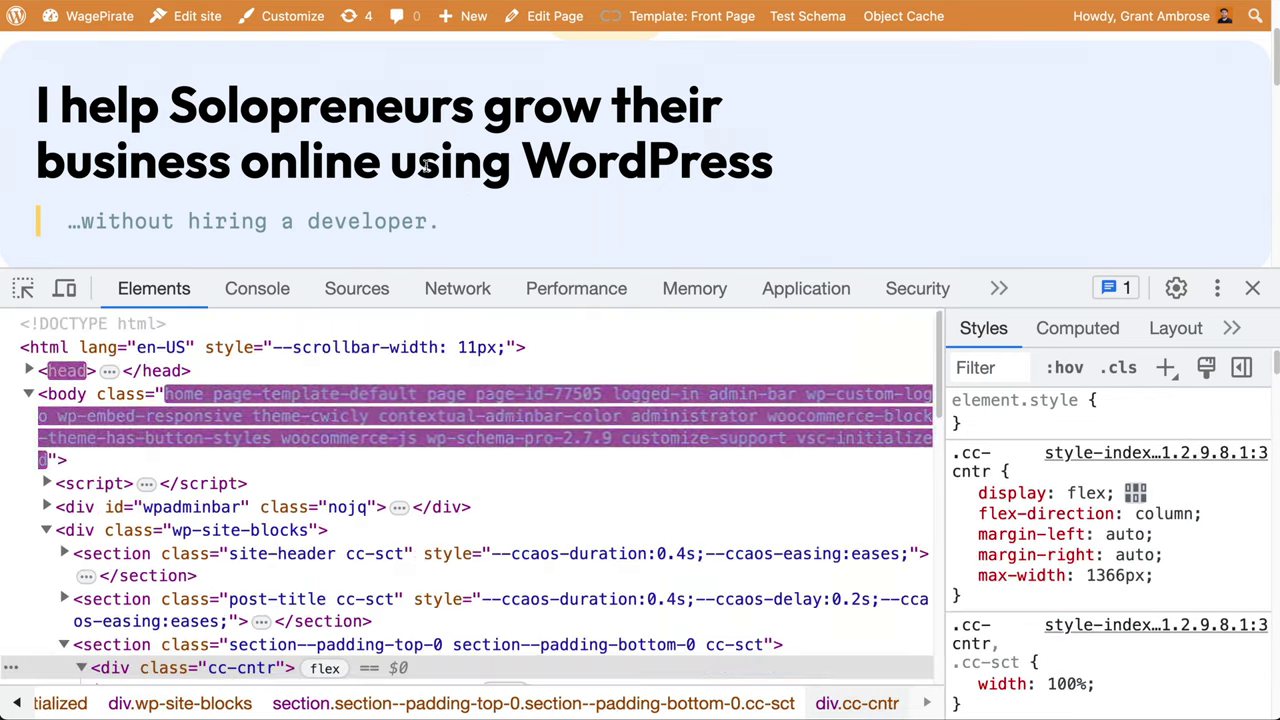
Step: Inspect the front page's cards section in the developer tools, examining the section element and its cc-cntr container div
scroll(287, 146, "down", 5)
right_click(287, 146)
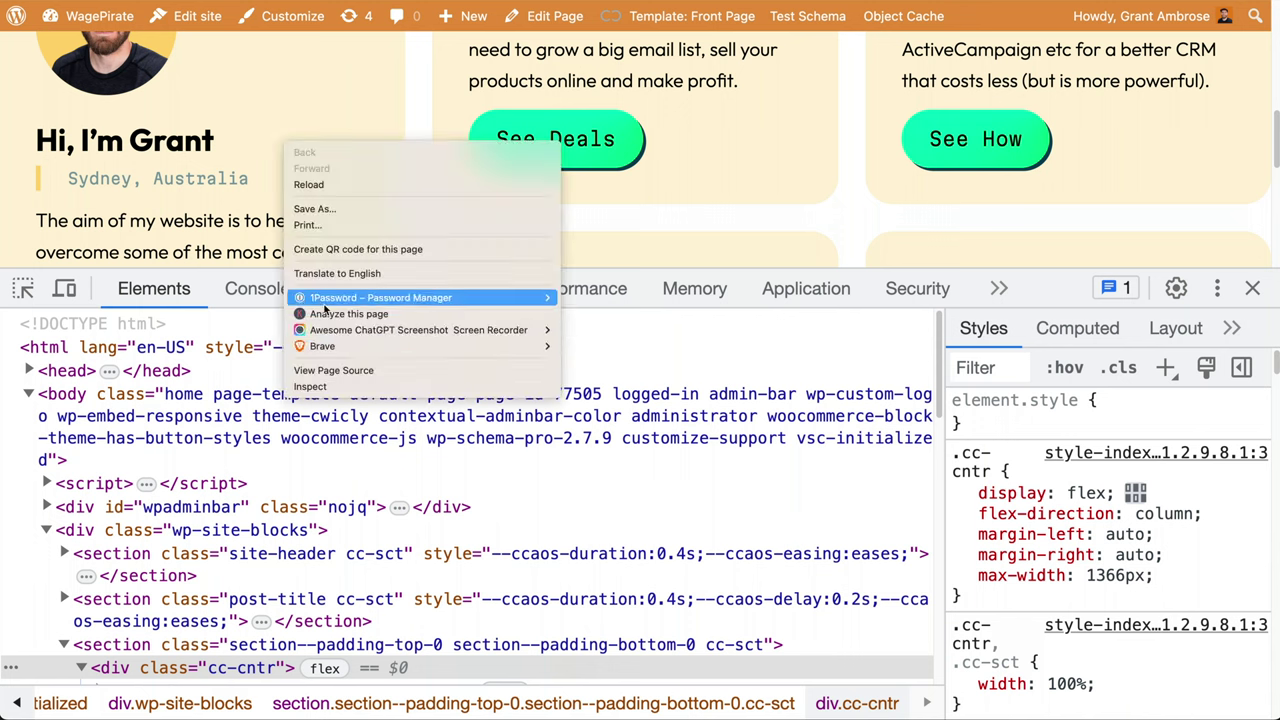
left_click(310, 386)
left_click(128, 333)
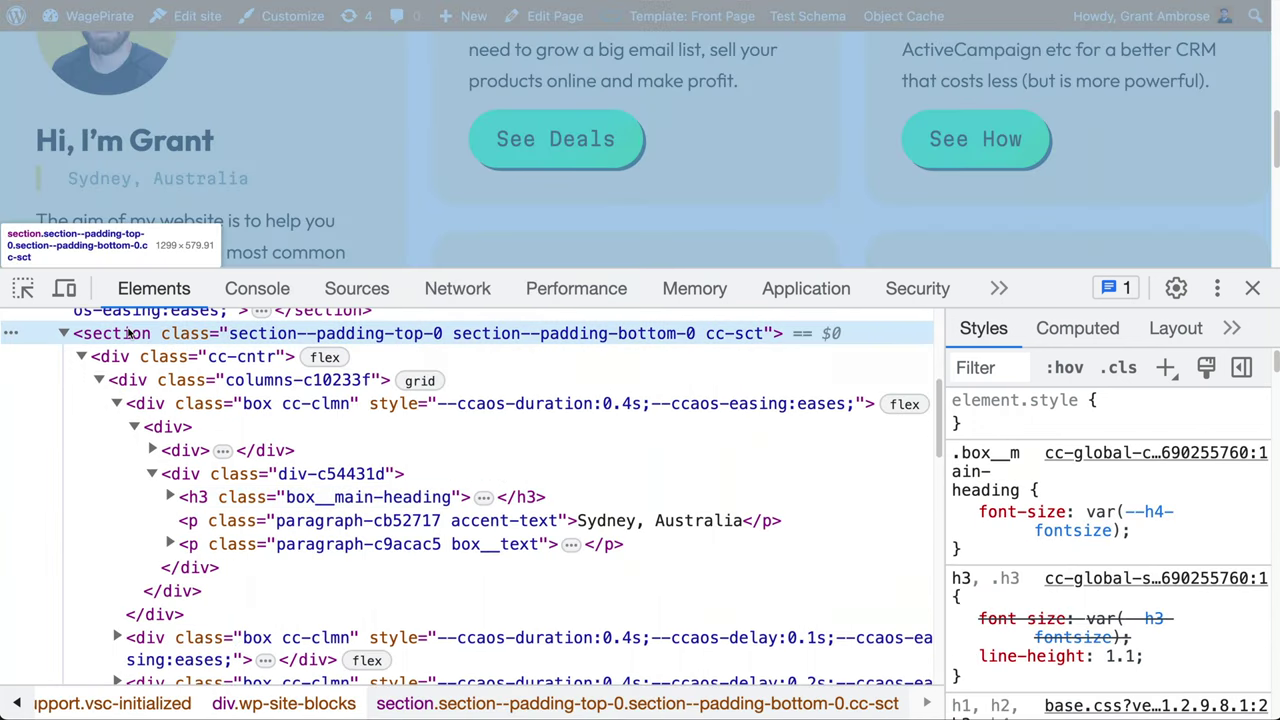
left_click(160, 357)
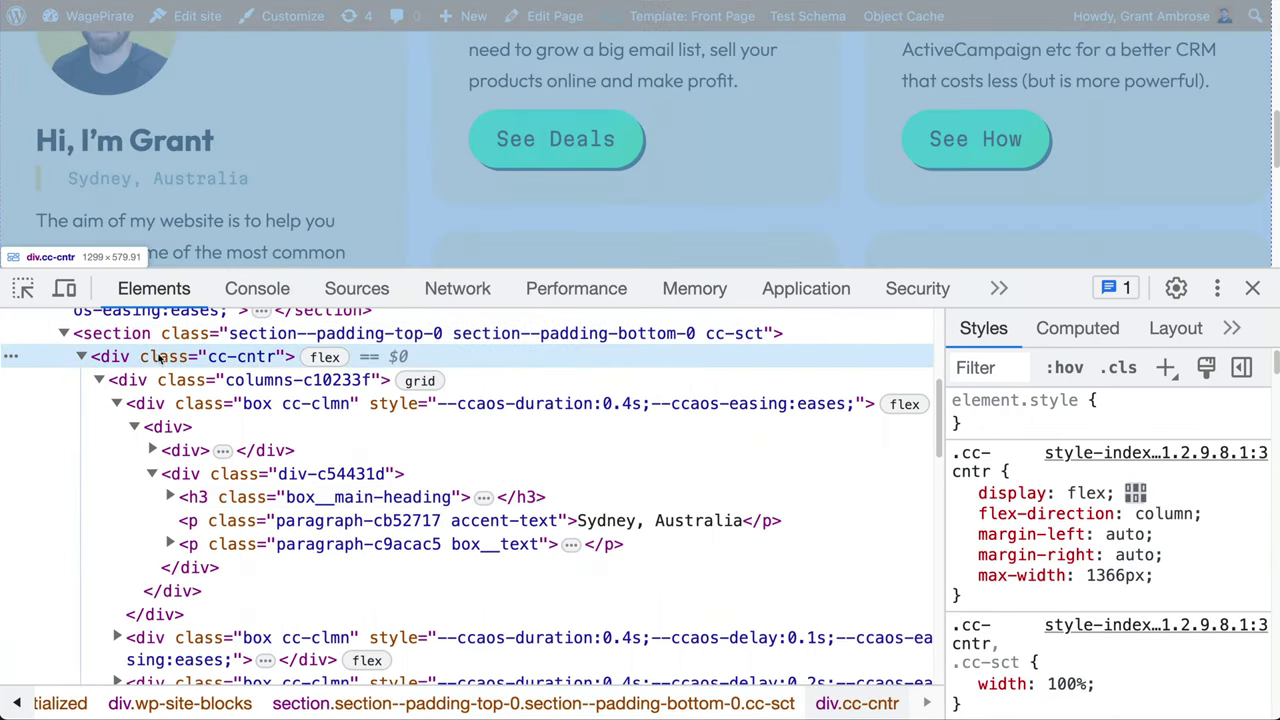
Step: Zoom the front page out, collapse the columns grid in the code and examine the cc-cntr container's styles
key("ctrl+minus")
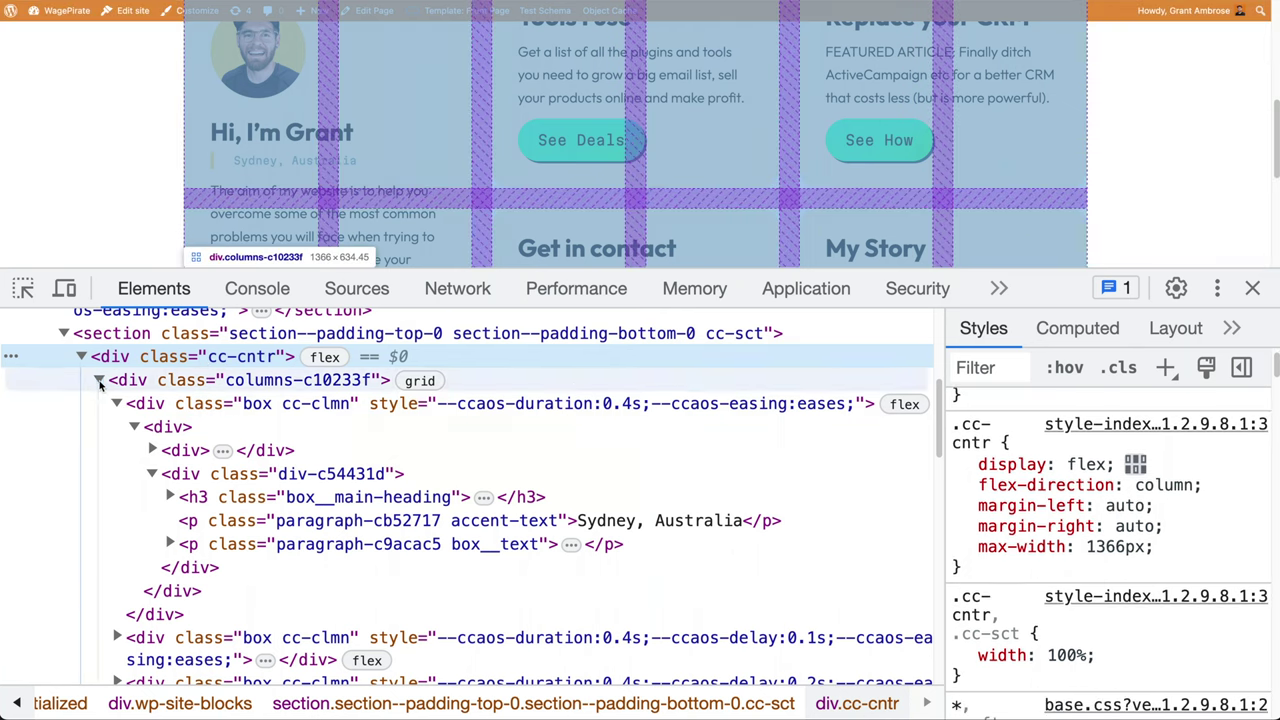
left_click(100, 381)
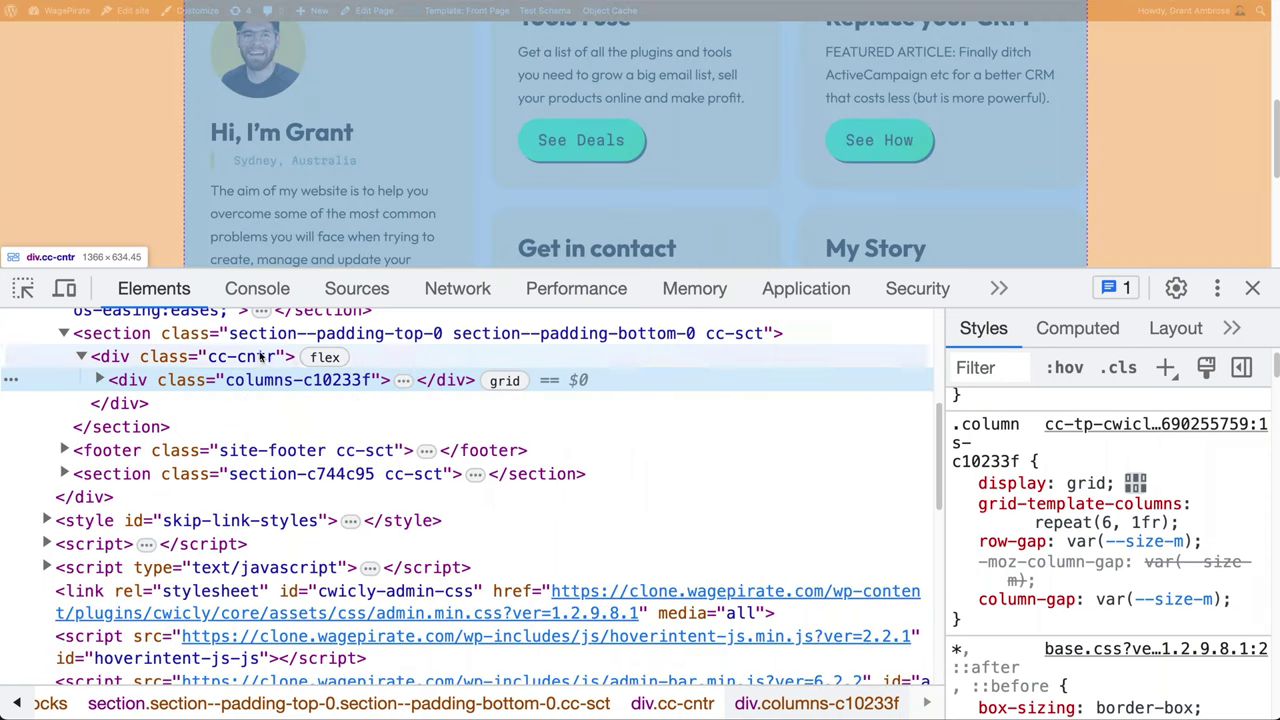
left_click(213, 358)
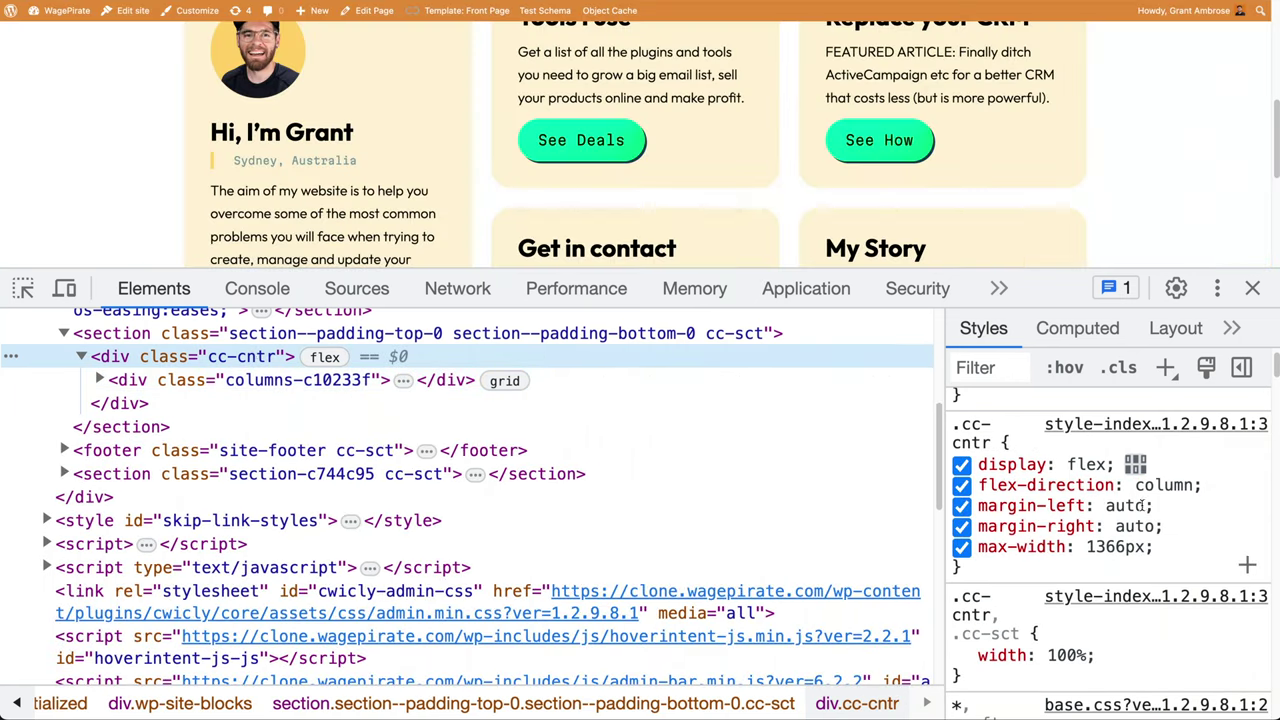
scroll(1069, 457, "up", 1)
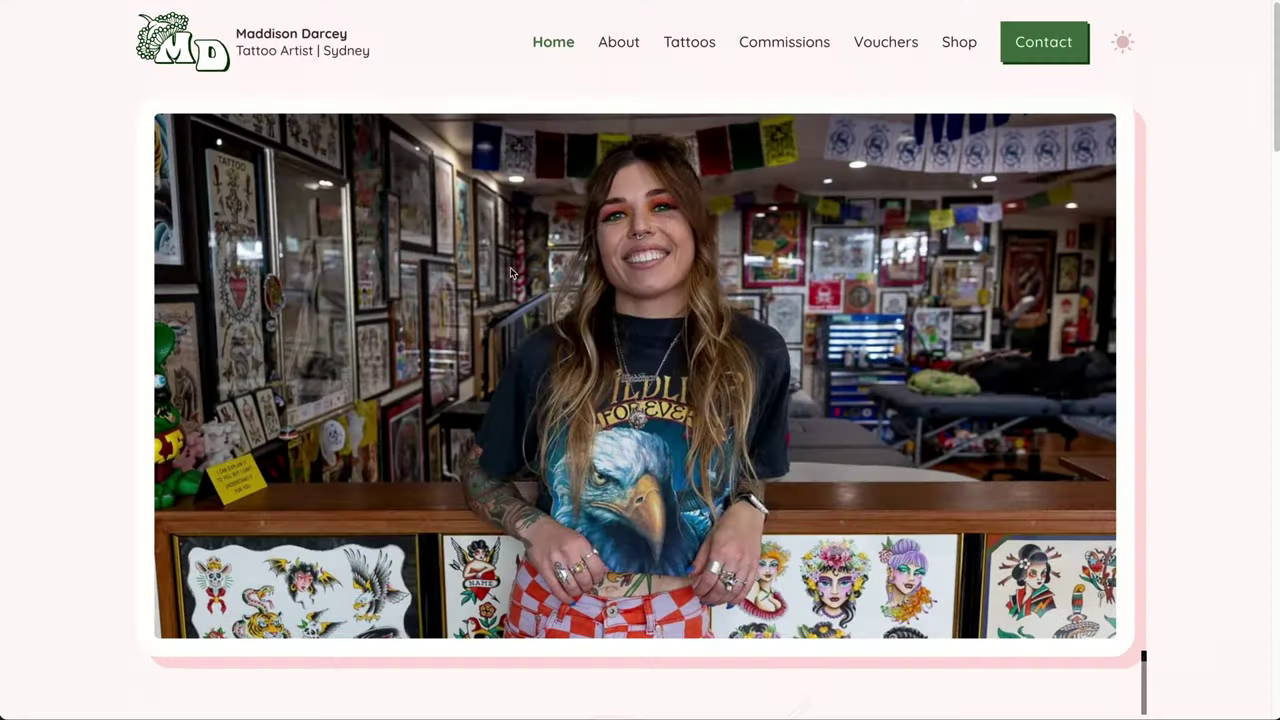
Step: Inspect the tattoo site's hero image in the developer tools and examine the brxe-container div's width and max-width styles
right_click(507, 243)
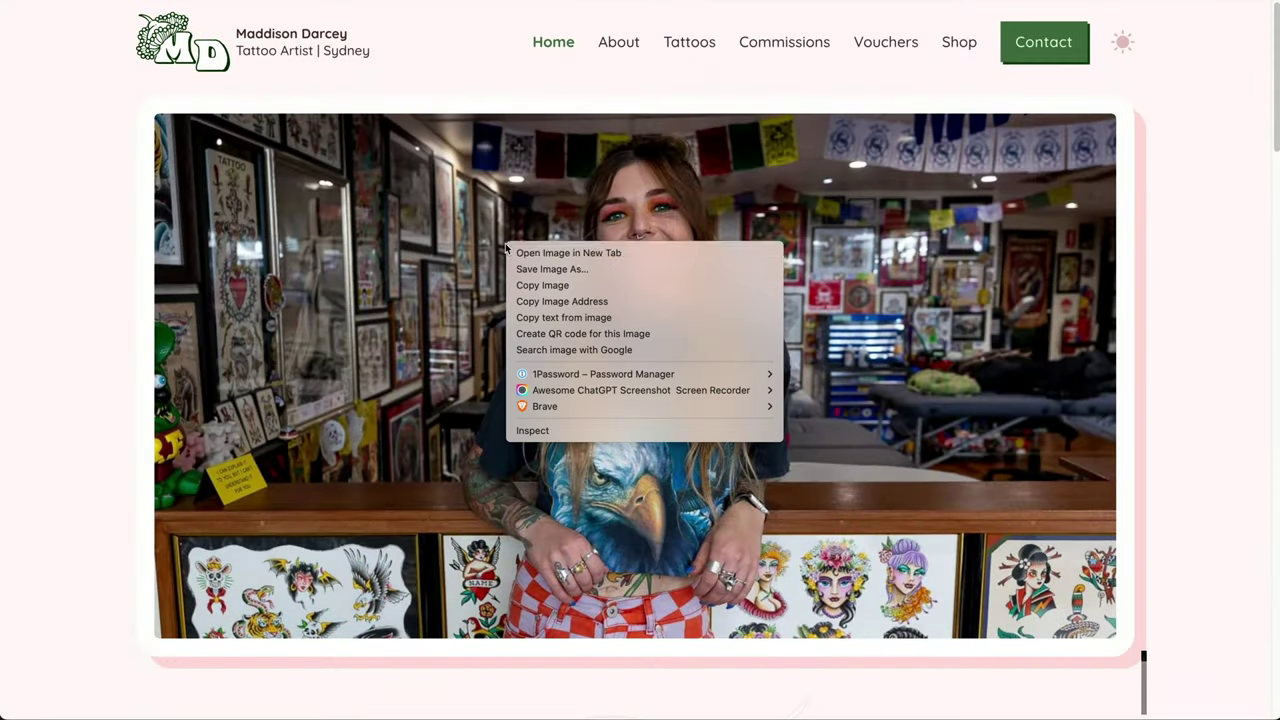
left_click(545, 429)
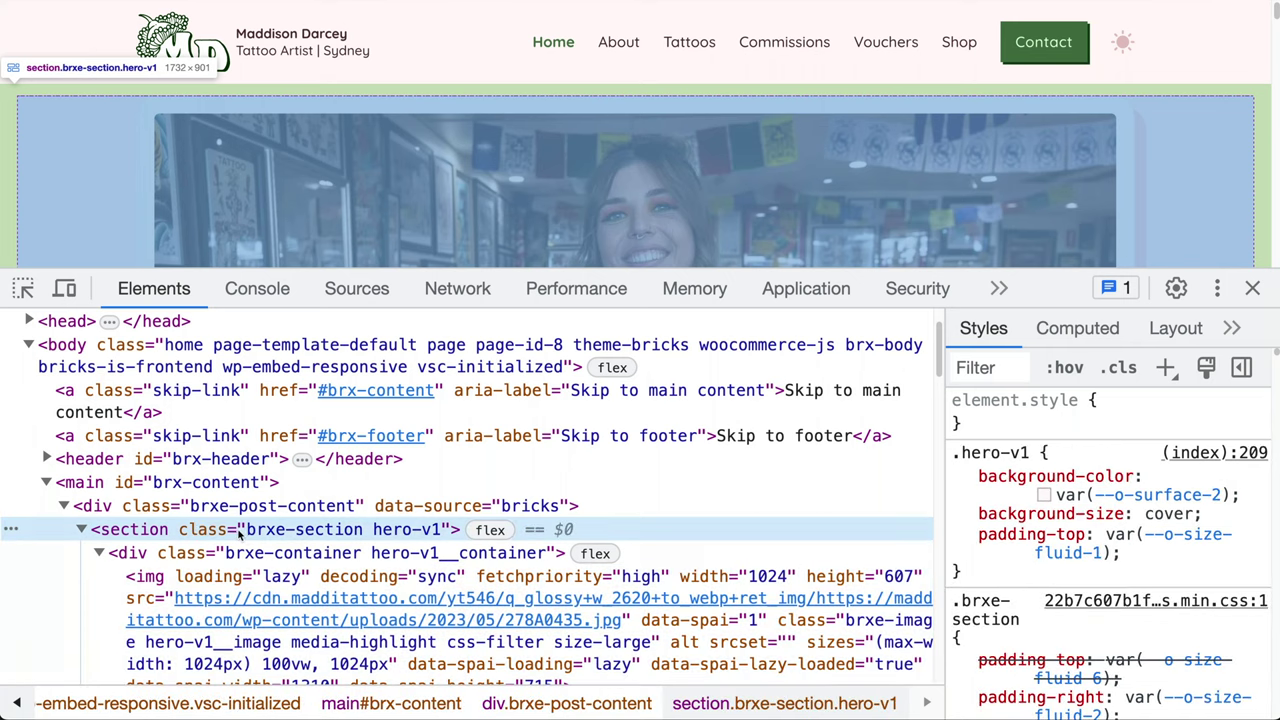
left_click(255, 552)
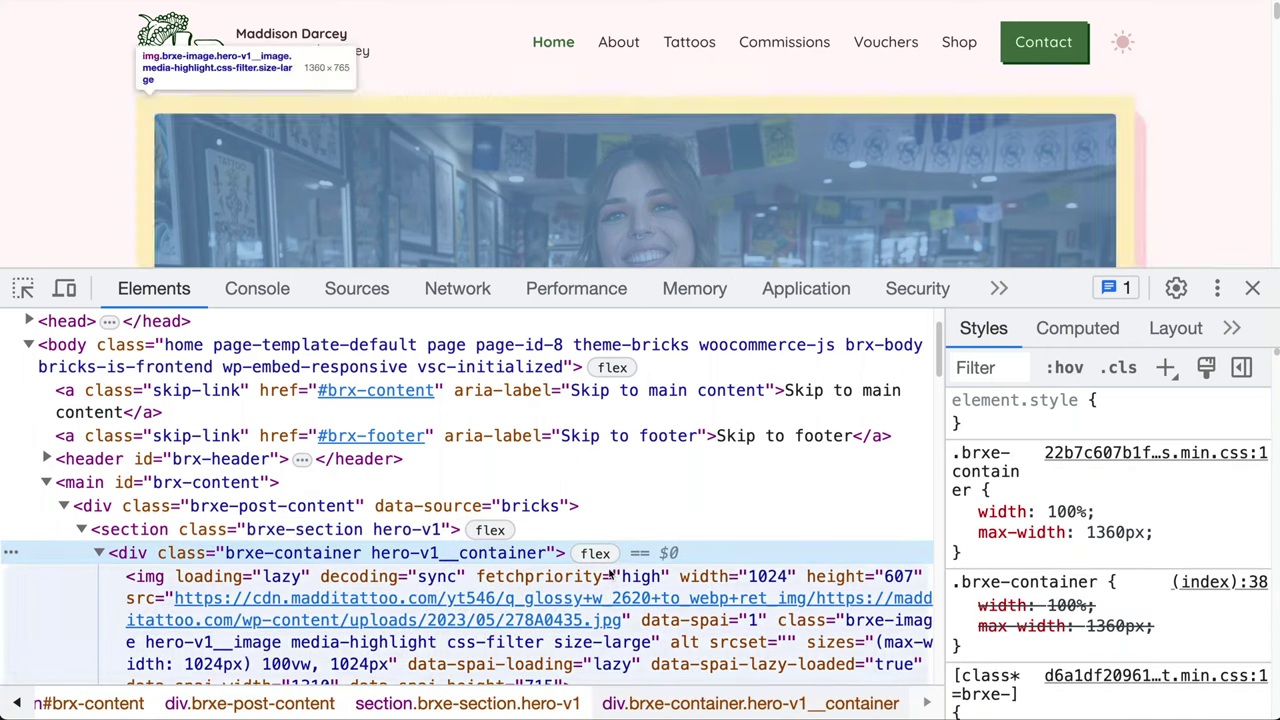
scroll(1068, 533, "down", 5)
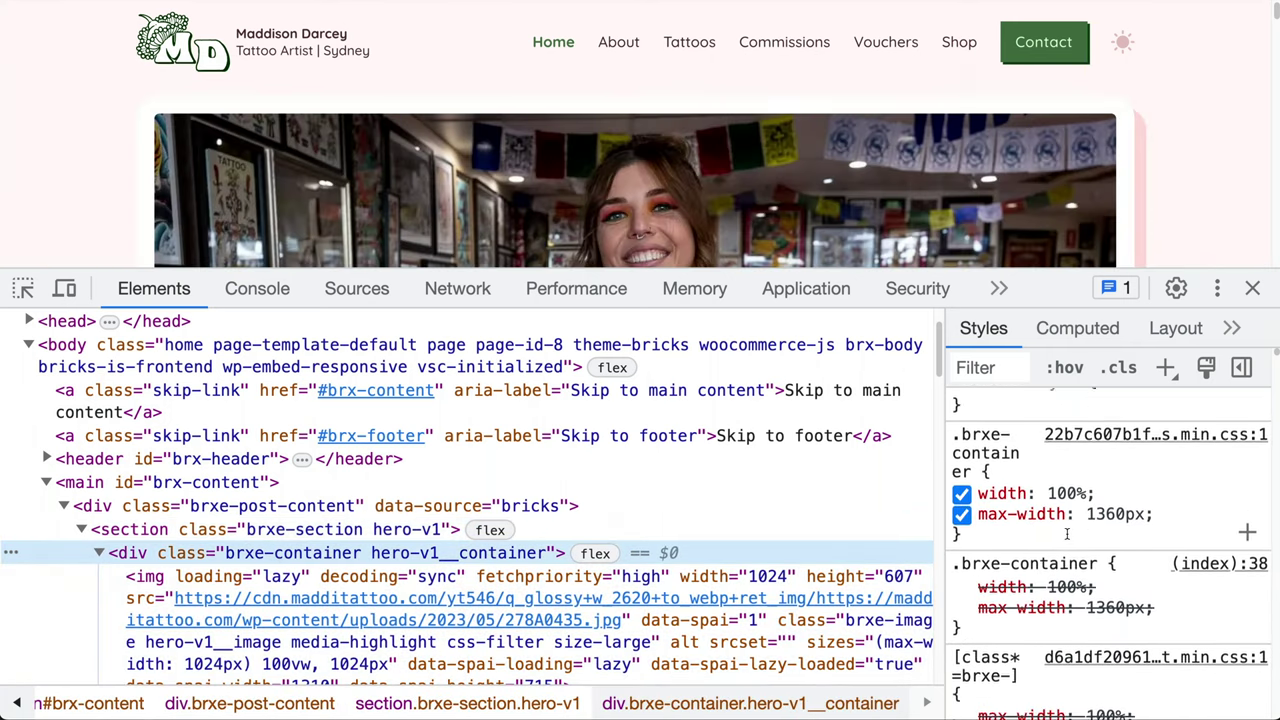
mouse_move(997, 540)
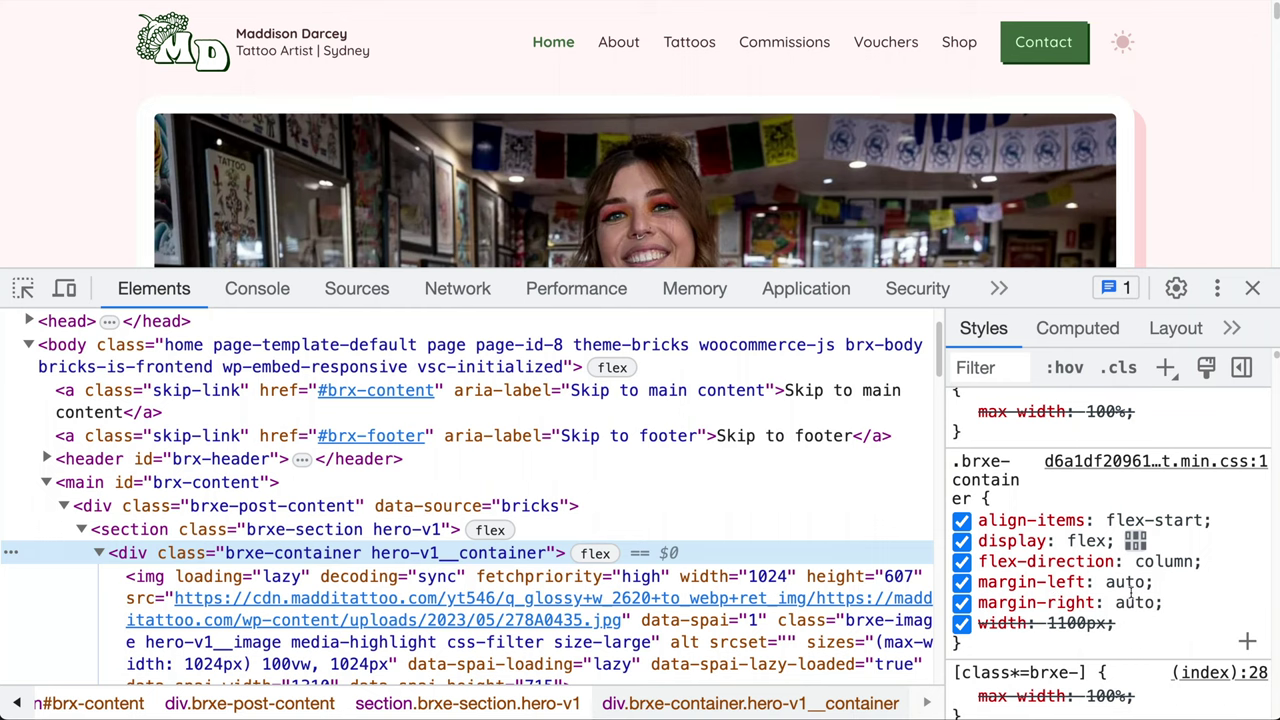
scroll(1131, 592, "up", 5)
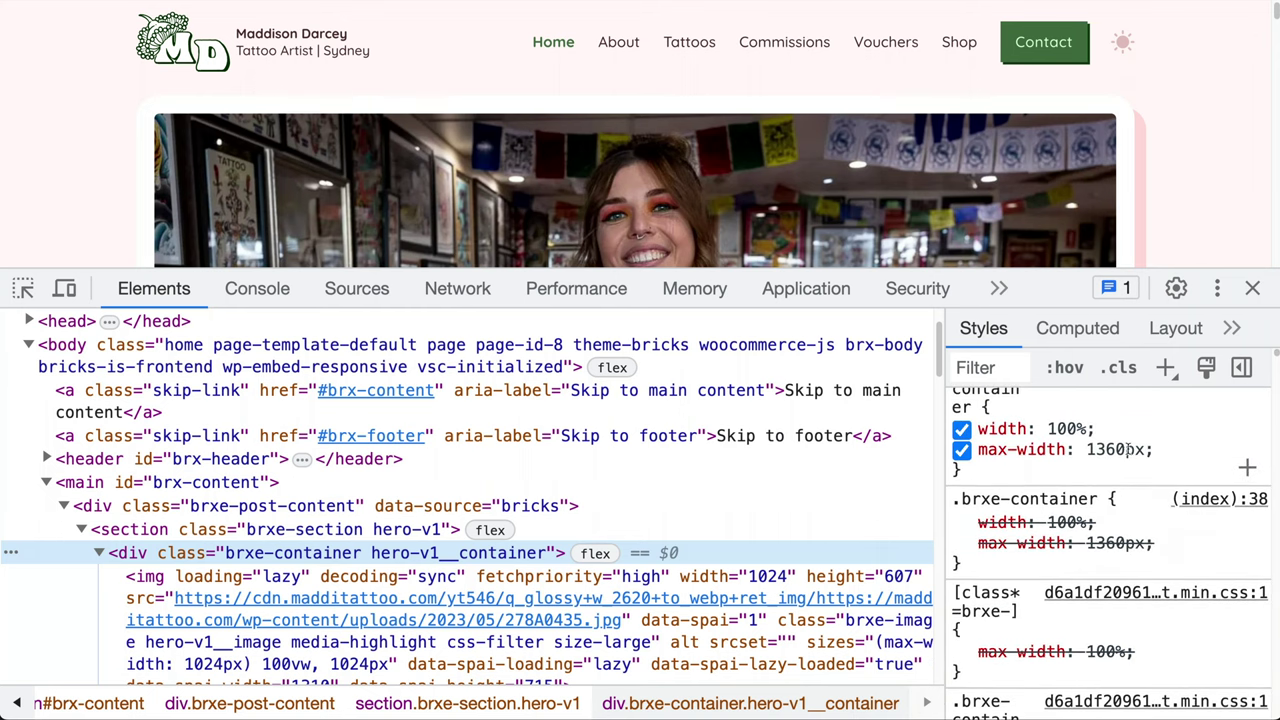
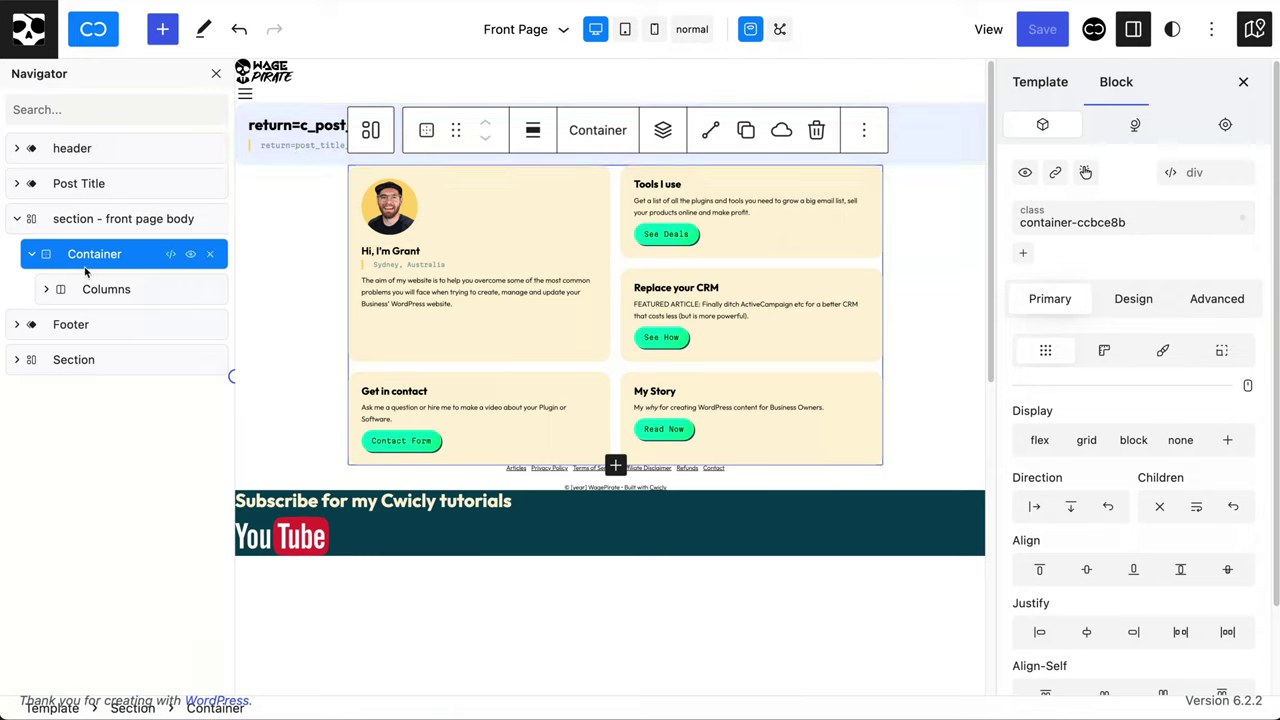
Step: Look through the Container block's sizing, design and advanced options and the Cwicly global style settings
left_click(1104, 350)
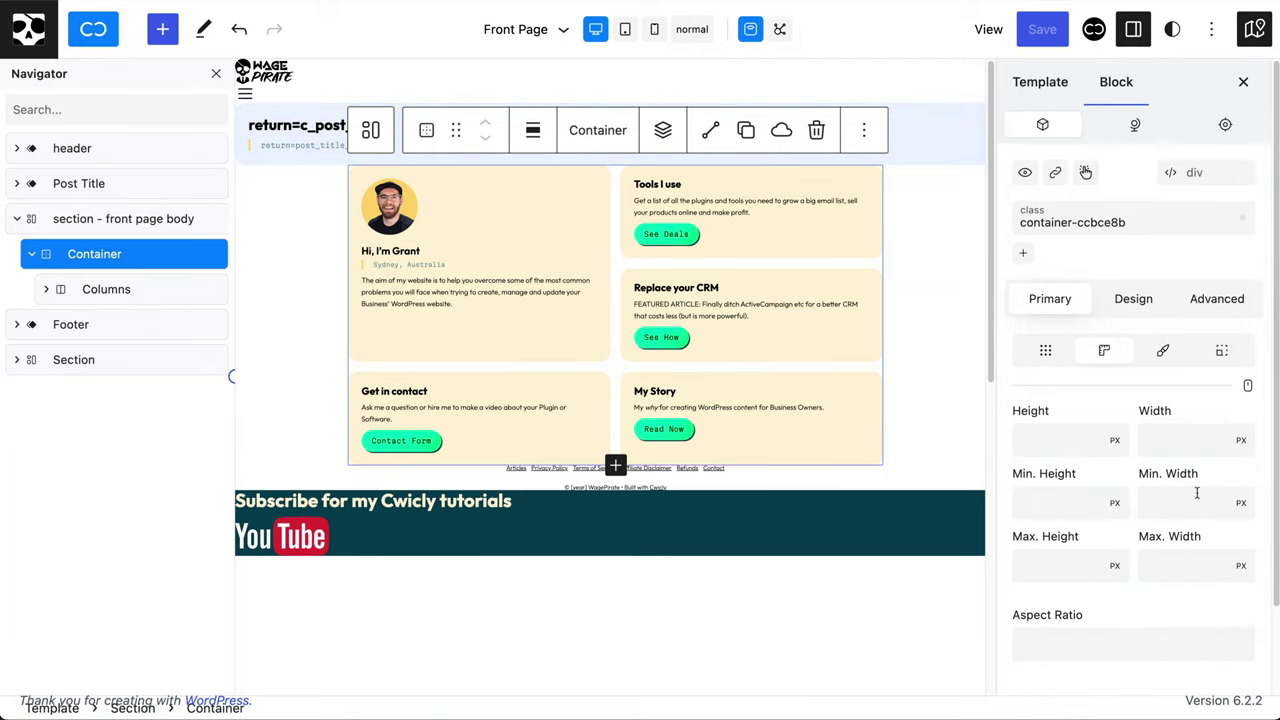
left_click(1133, 298)
left_click(1216, 299)
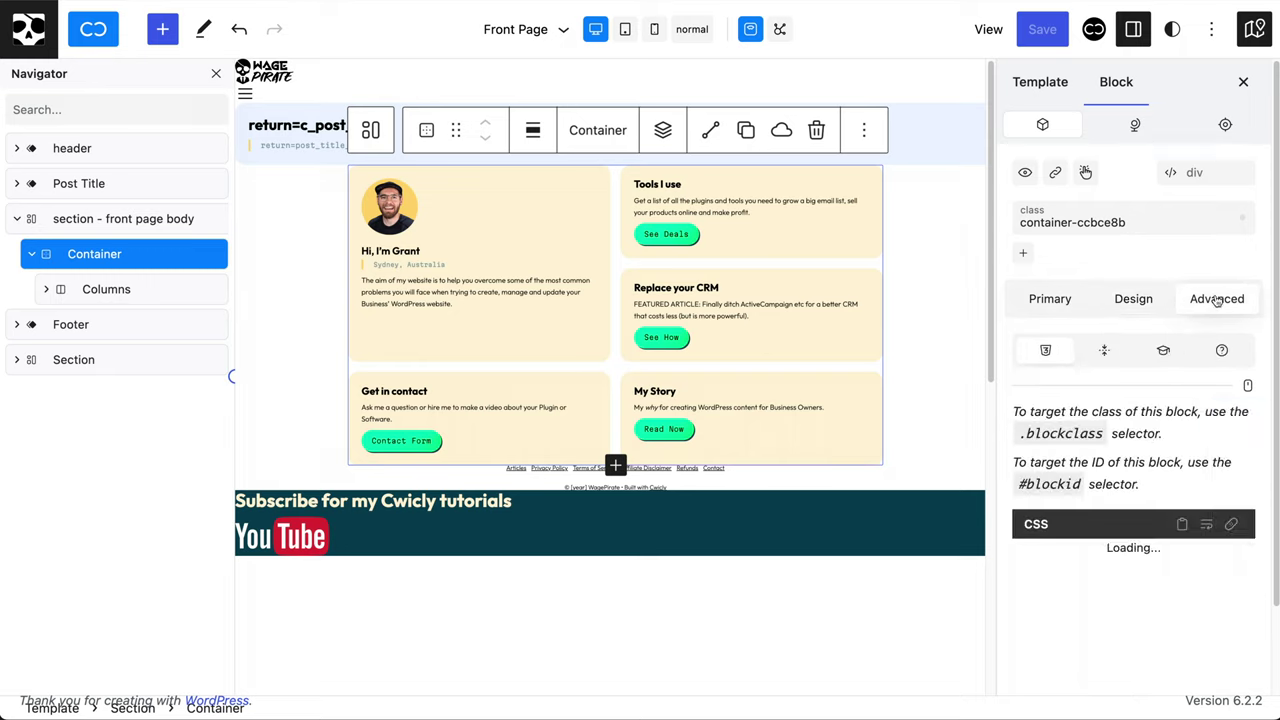
left_click(1135, 126)
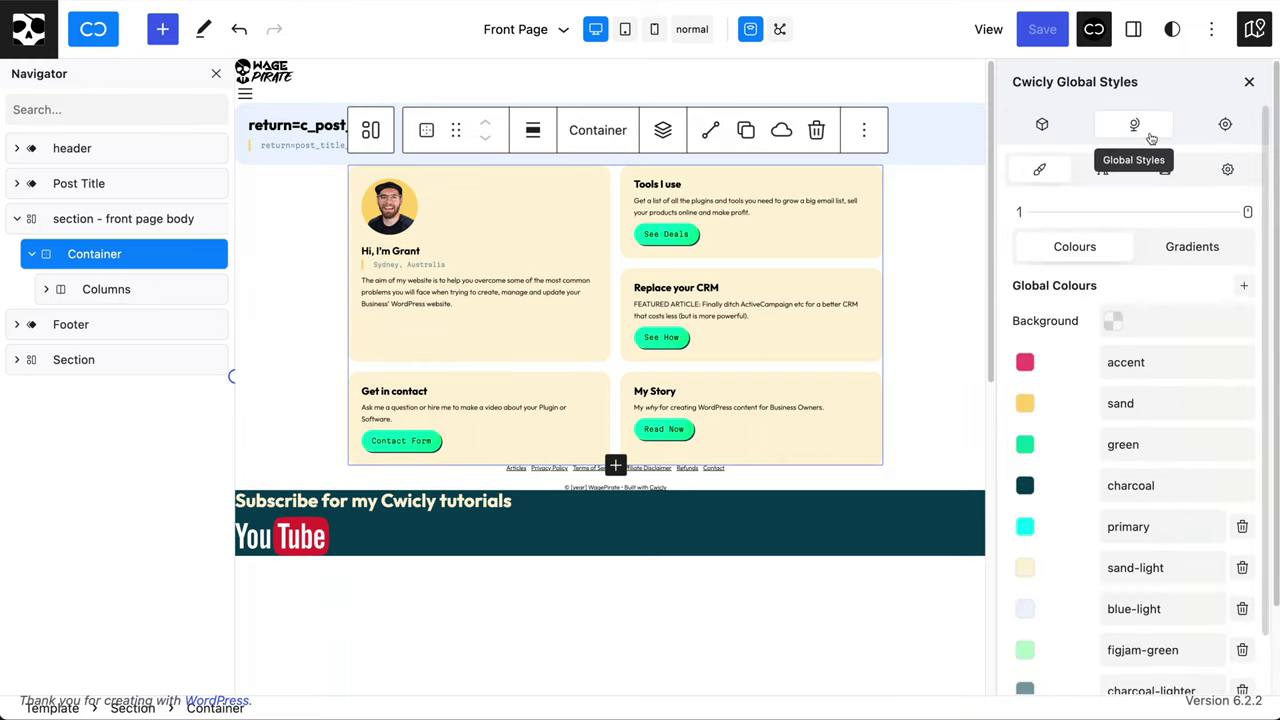
left_click(1231, 170)
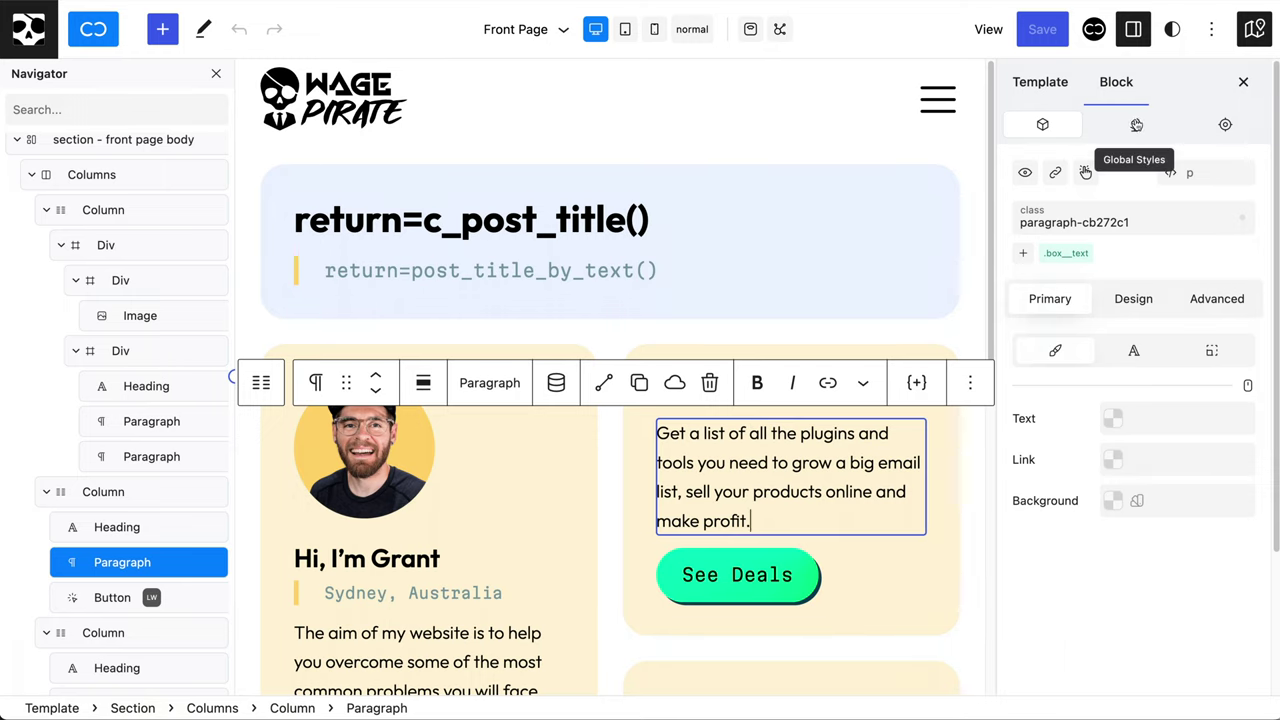
left_click(1136, 124)
left_click(1227, 169)
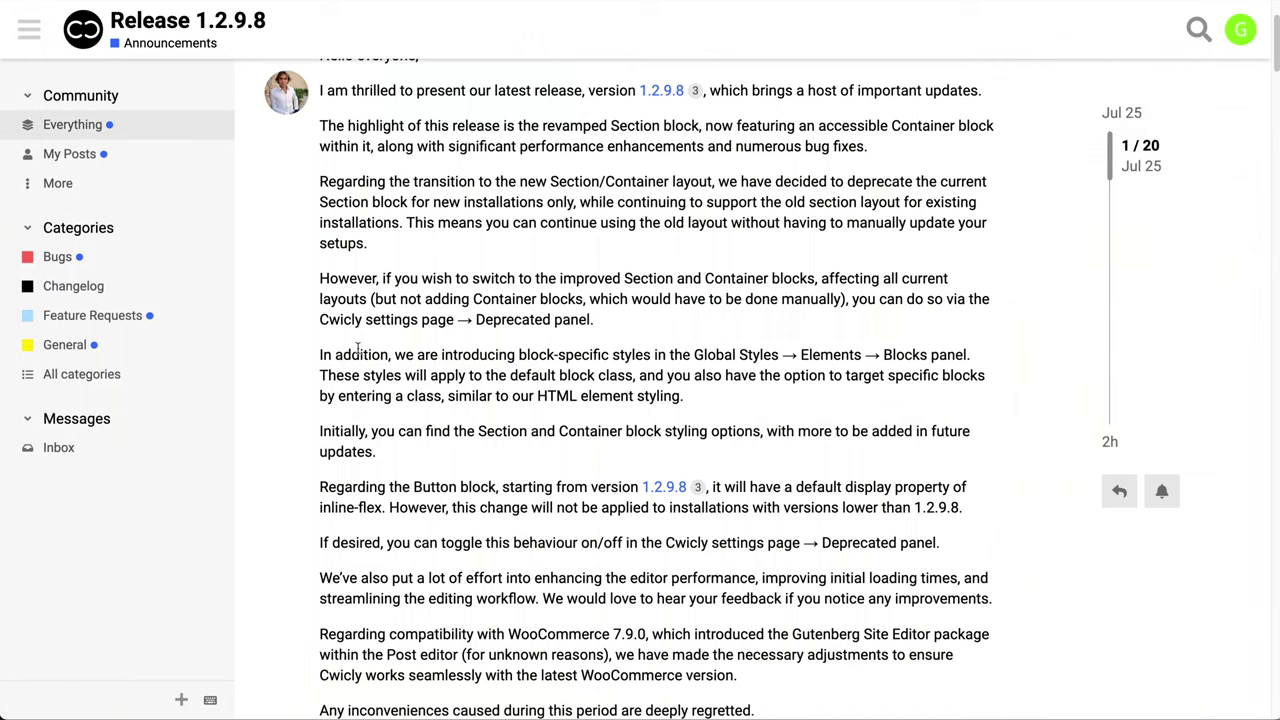
Step: Read the Release 1.2.9.8 post's passage on block-specific global styles for the Section and Container blocks
left_click_drag(346, 354, 685, 397)
left_click(727, 401)
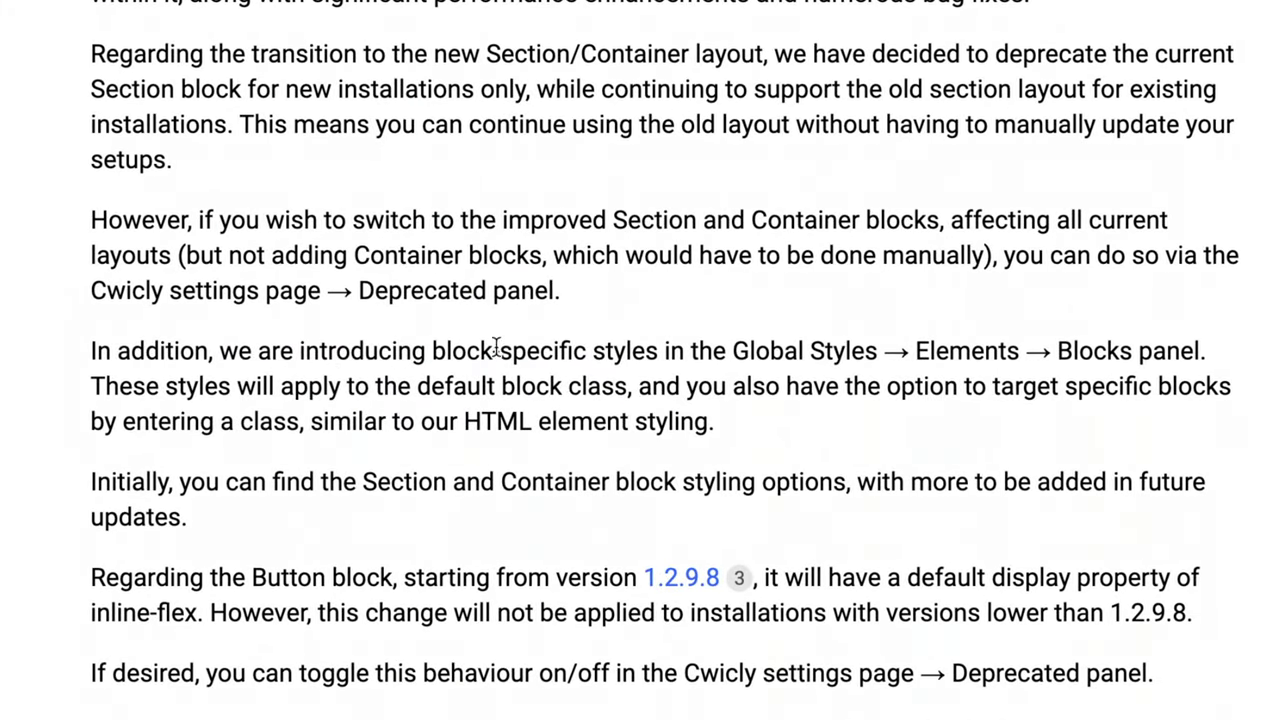
left_click_drag(769, 350, 1120, 352)
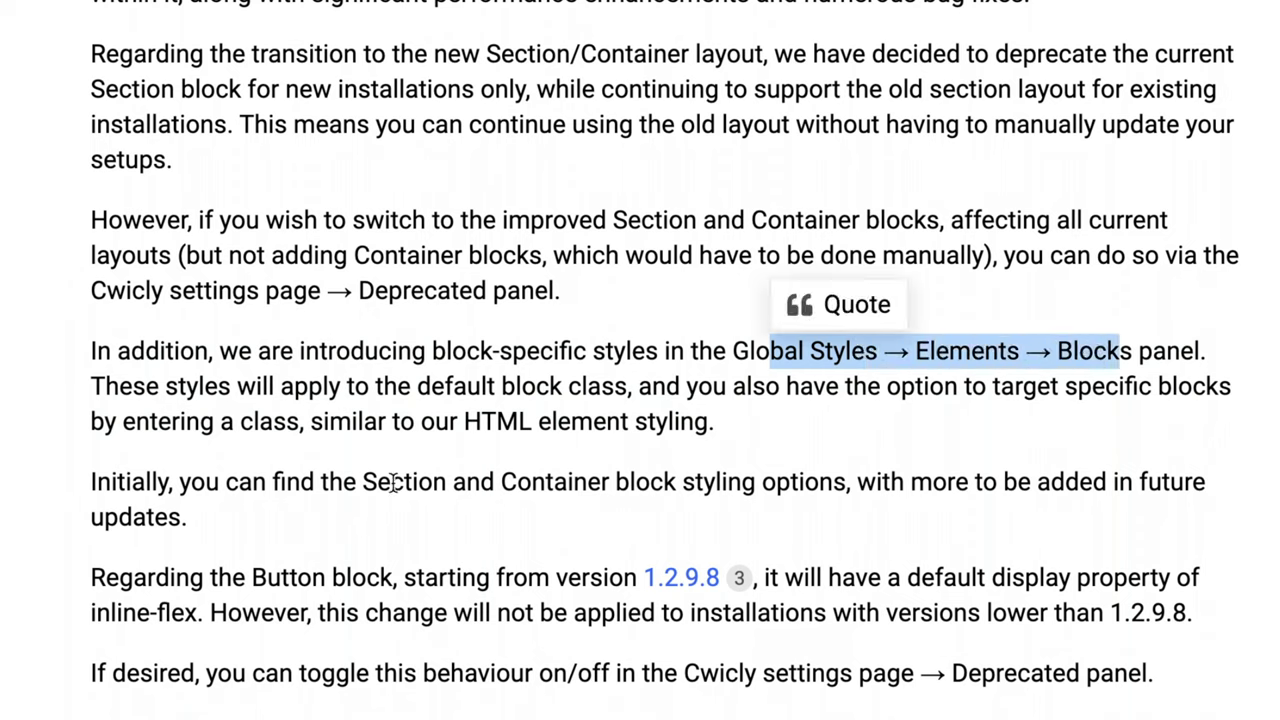
left_click_drag(390, 481, 762, 481)
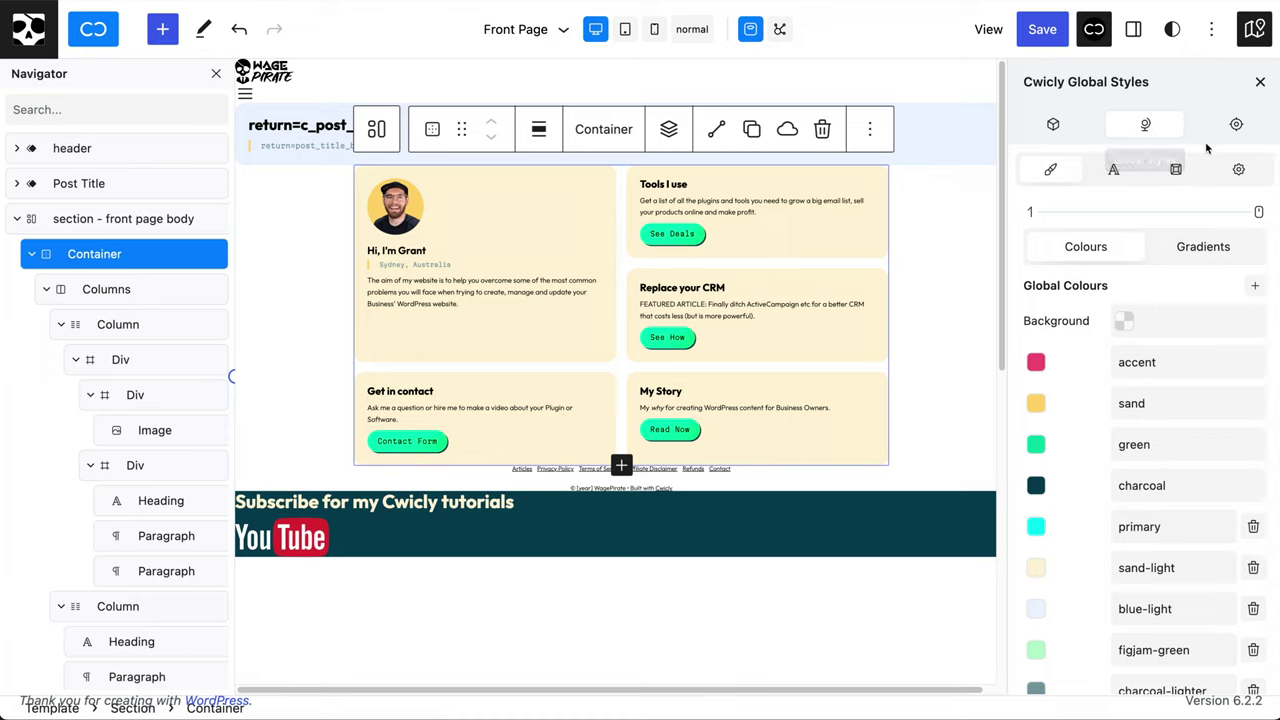
Step: Add a global block style for Container and name it "default full width"
left_click(1180, 169)
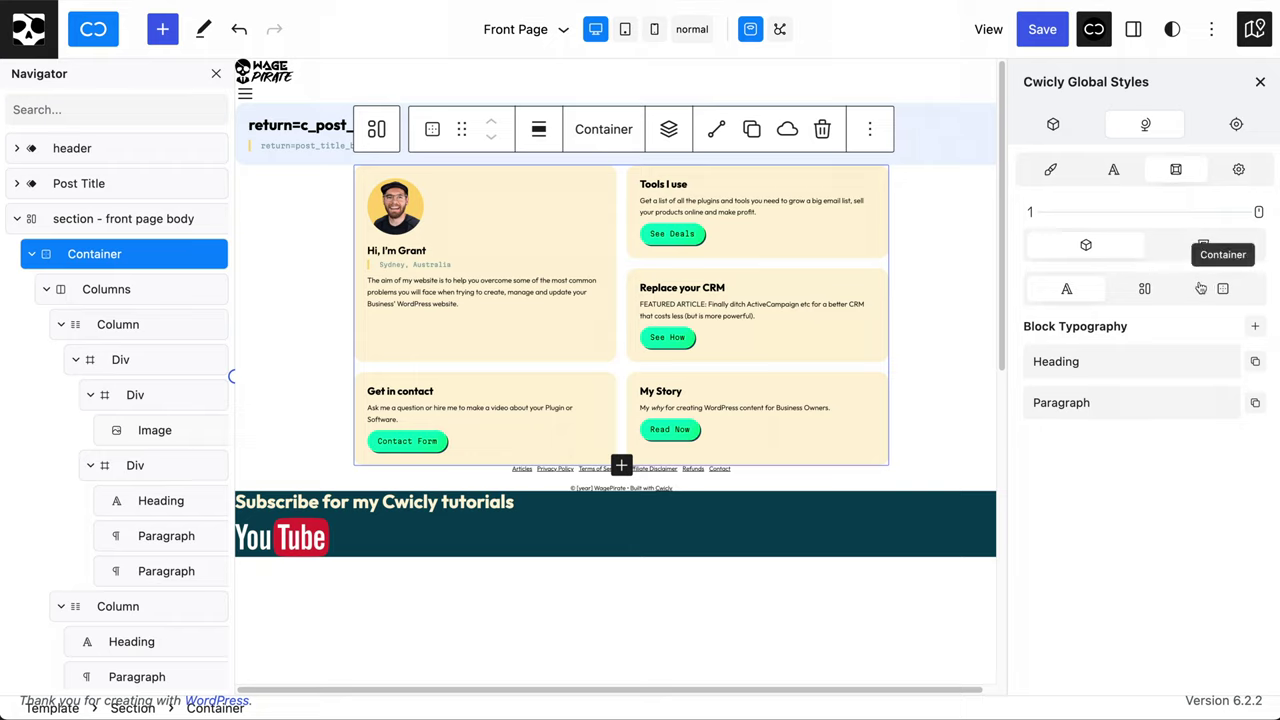
left_click(1221, 287)
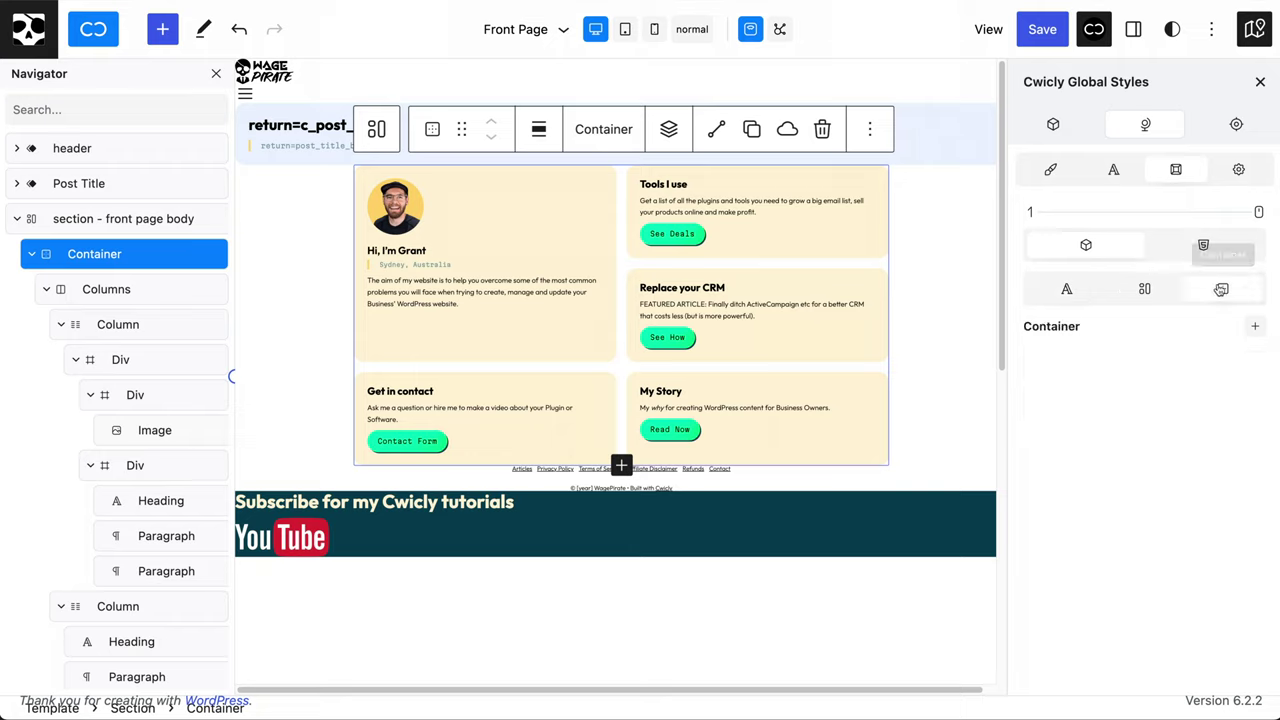
left_click(1256, 329)
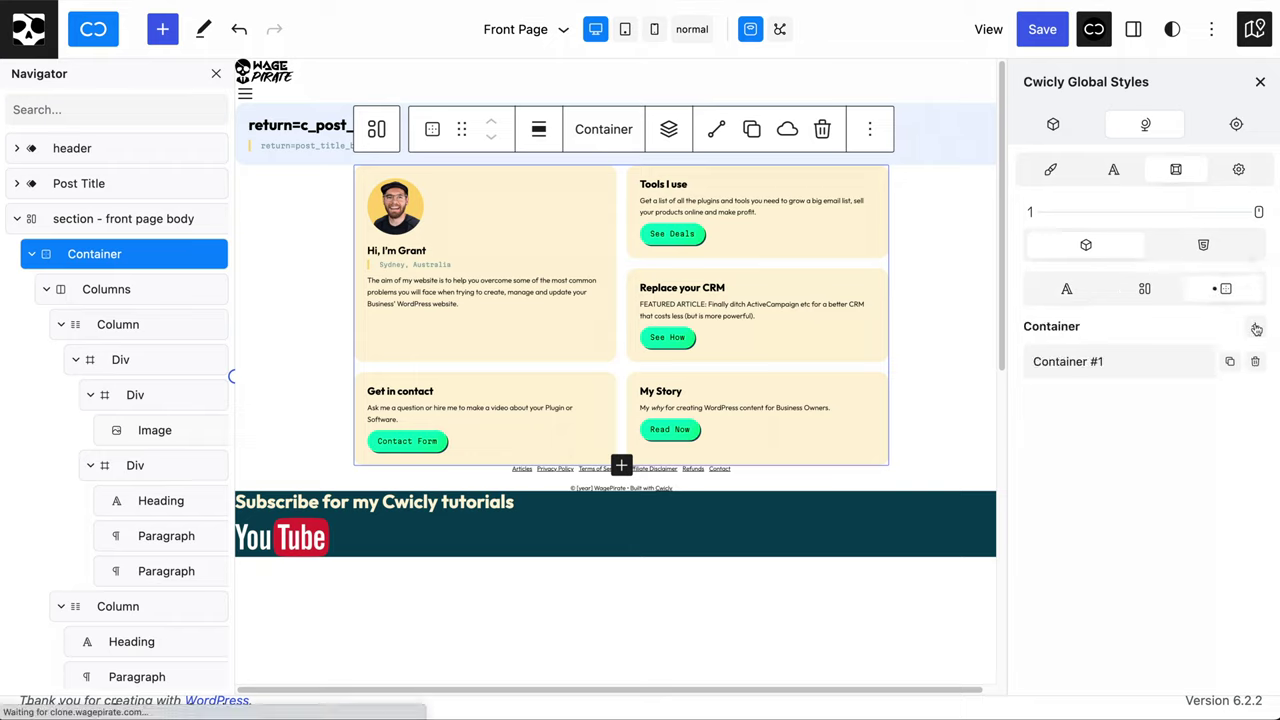
left_click(1091, 367)
left_click(1203, 357)
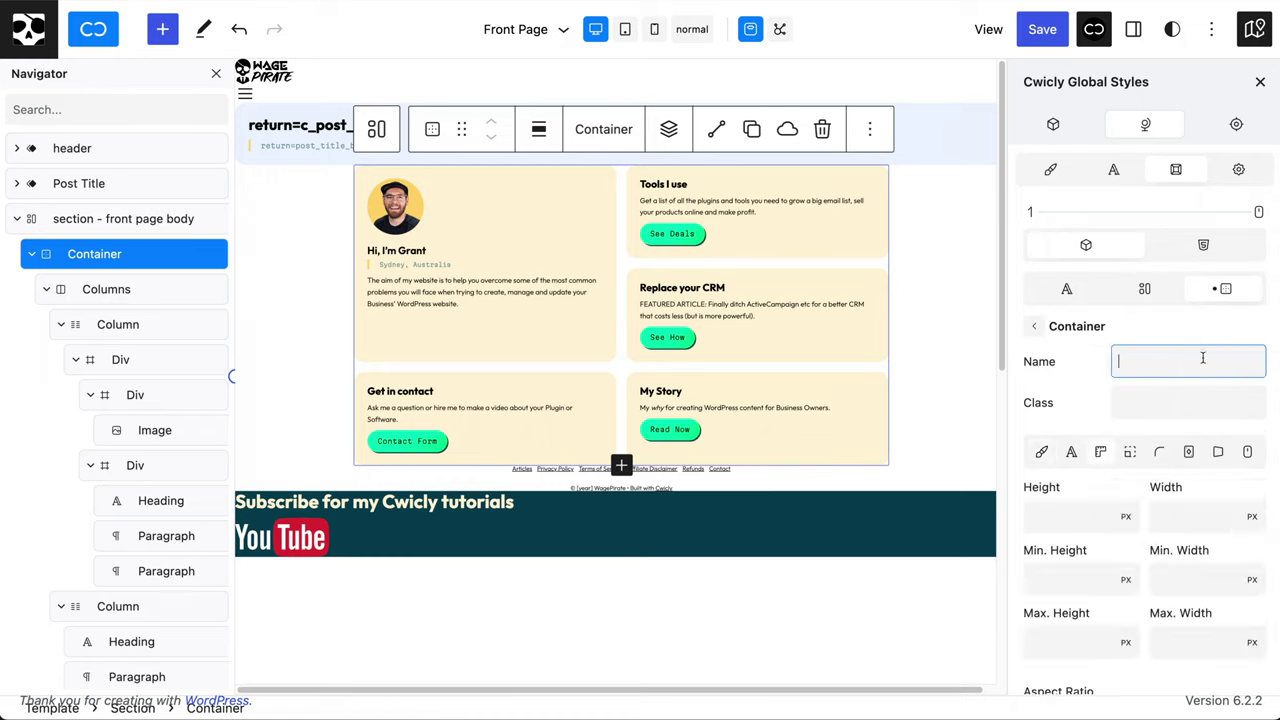
type("default full width")
Step: Set the global Container style's maximum width to 1200 px and save the Cwicly Global Styles
left_click(1185, 628)
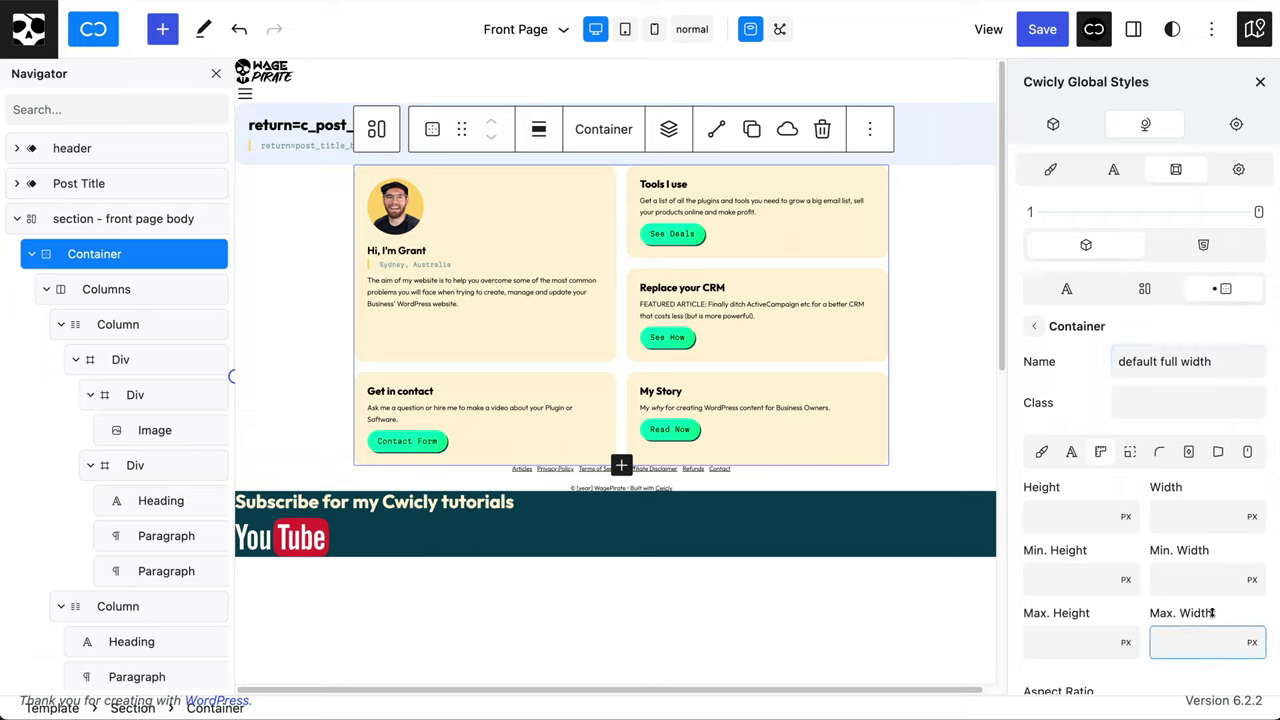
type("1200")
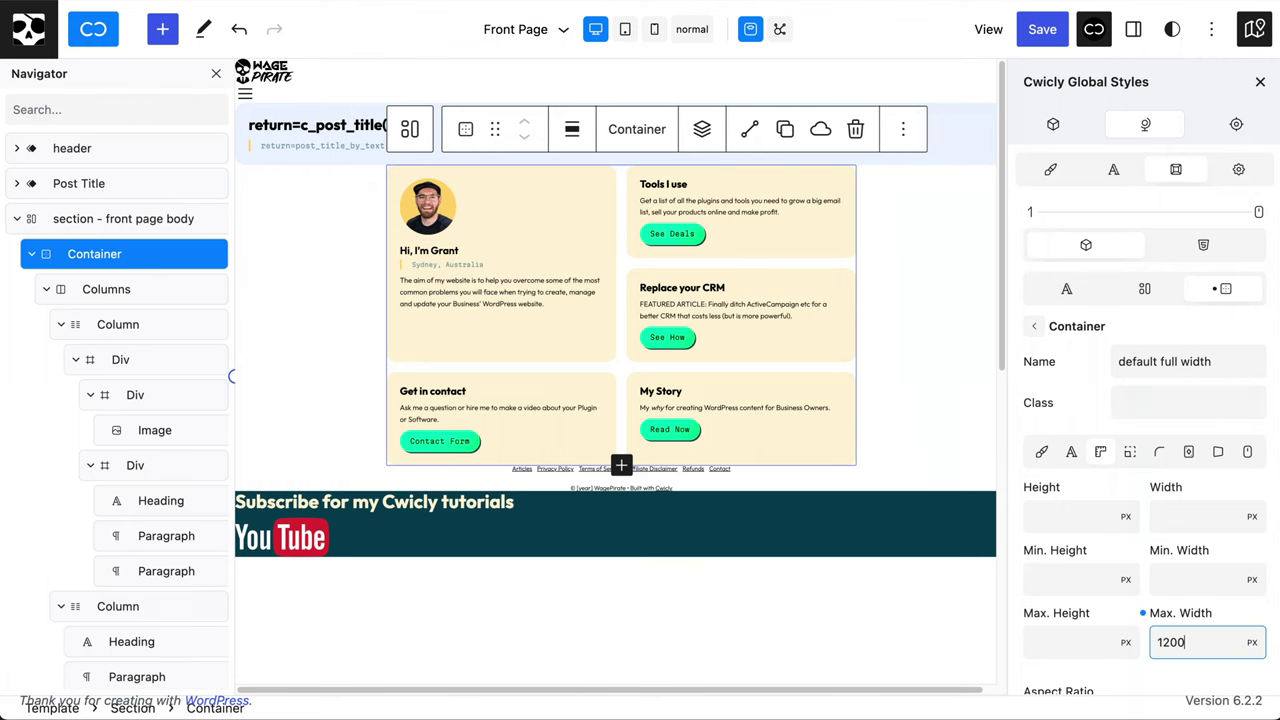
left_click(1045, 30)
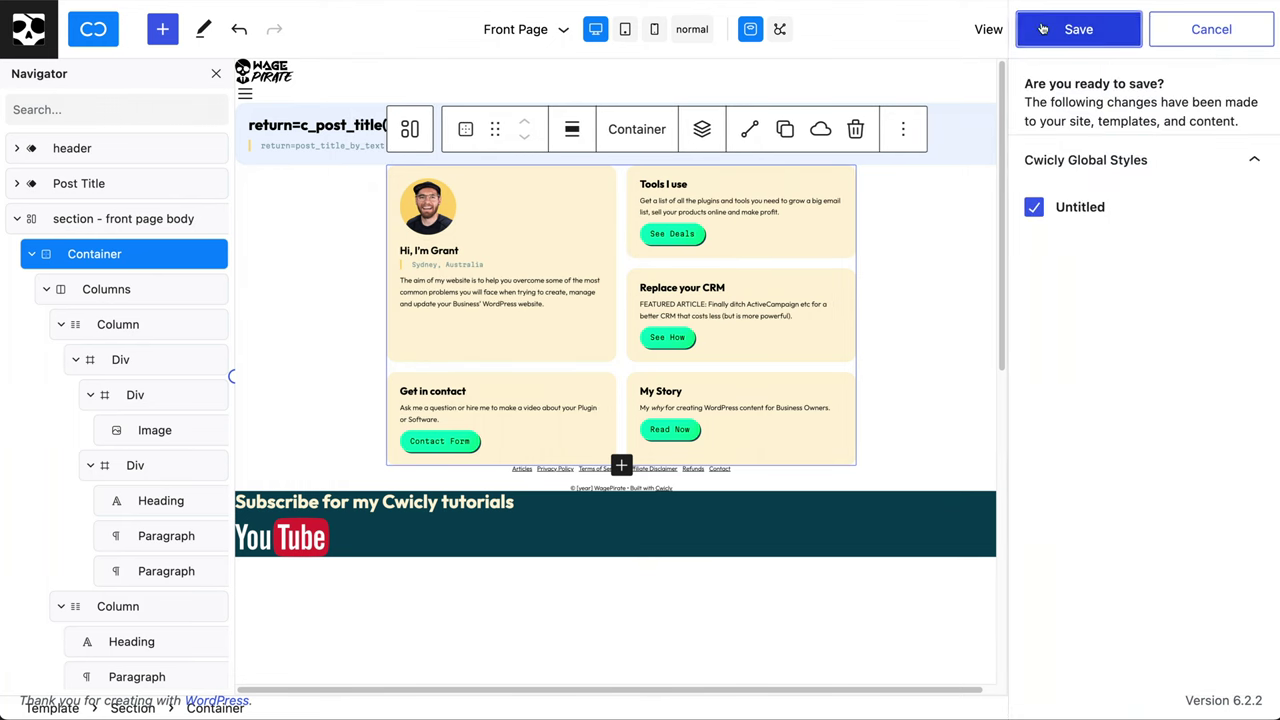
left_click(1066, 29)
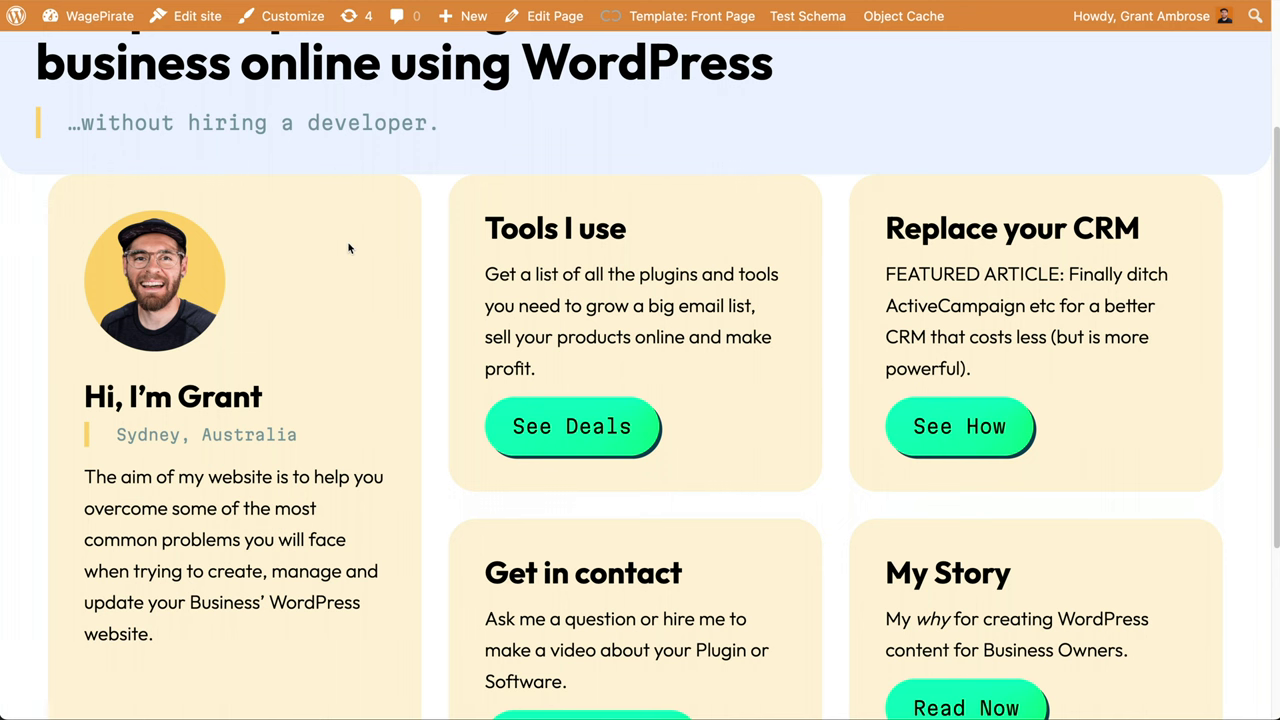
Step: Inspect the front page's cards section in the developer tools to check the max-width on its cc-cntr div
right_click(349, 248)
left_click(393, 479)
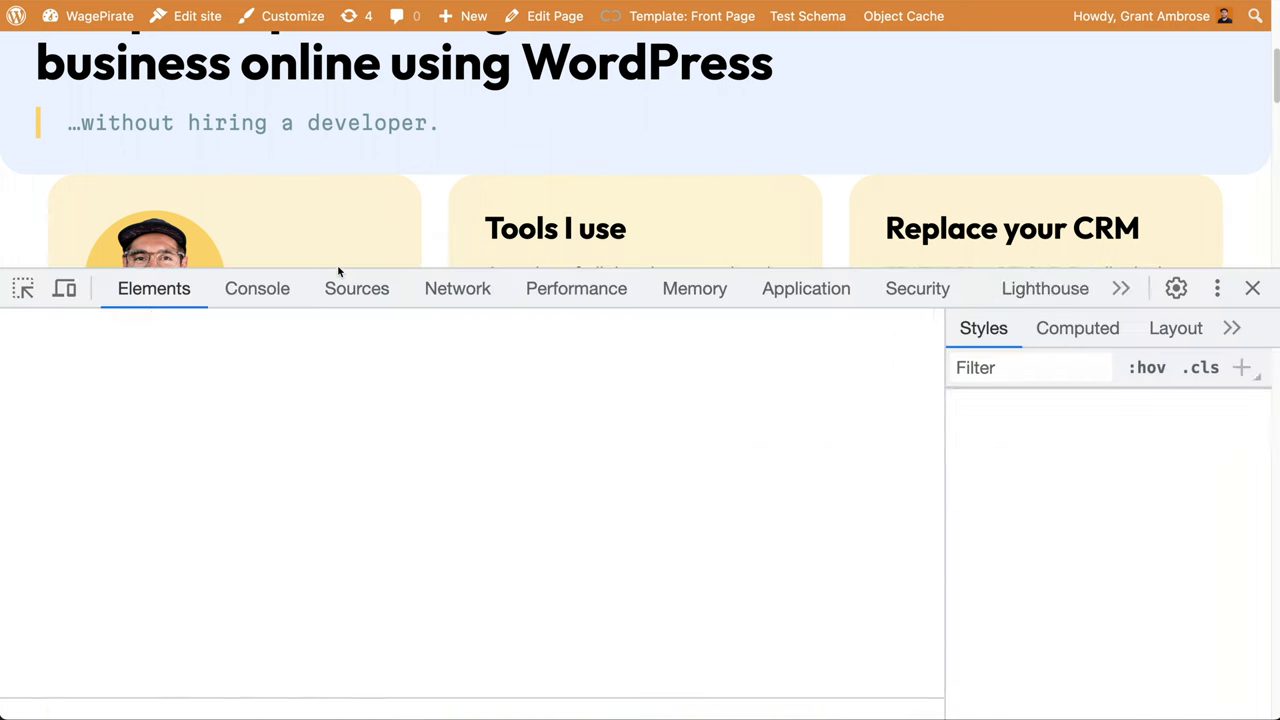
left_click(250, 388)
left_click(228, 410)
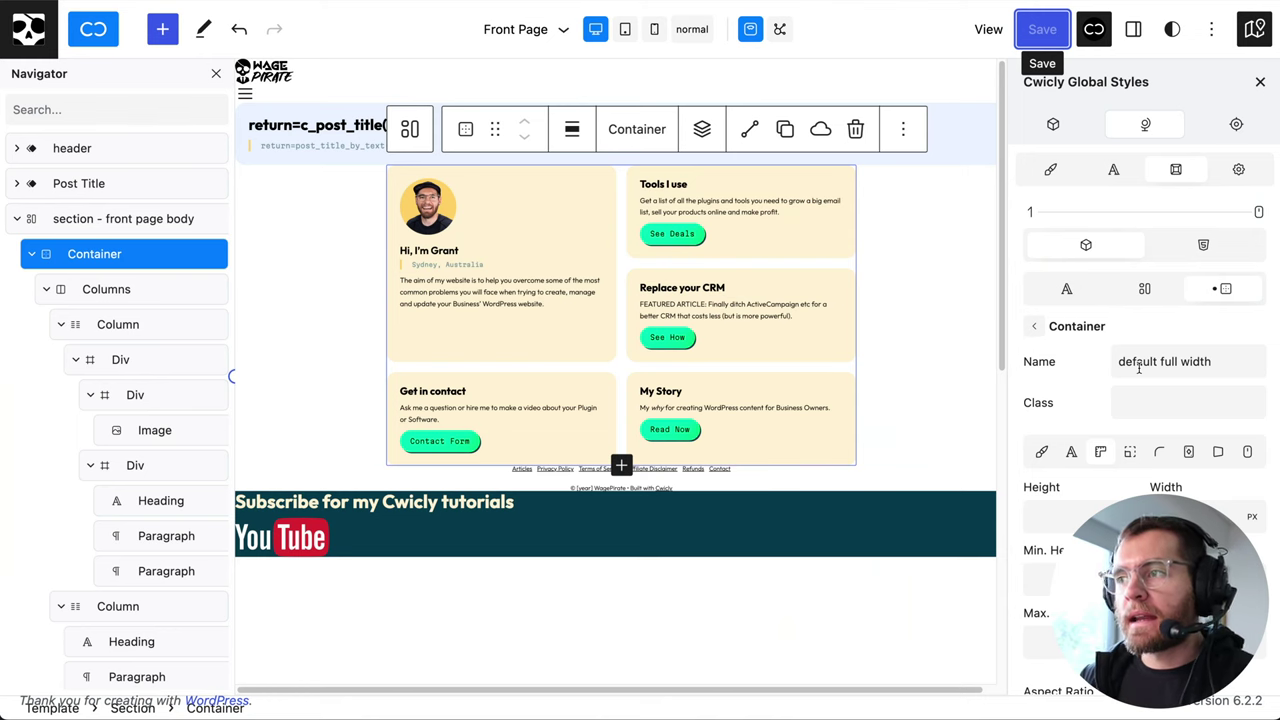
Step: Collapse the front page body, Footer and Section blocks in the structure and delete the YouTube subscribe Section below the footer
left_click(1134, 400)
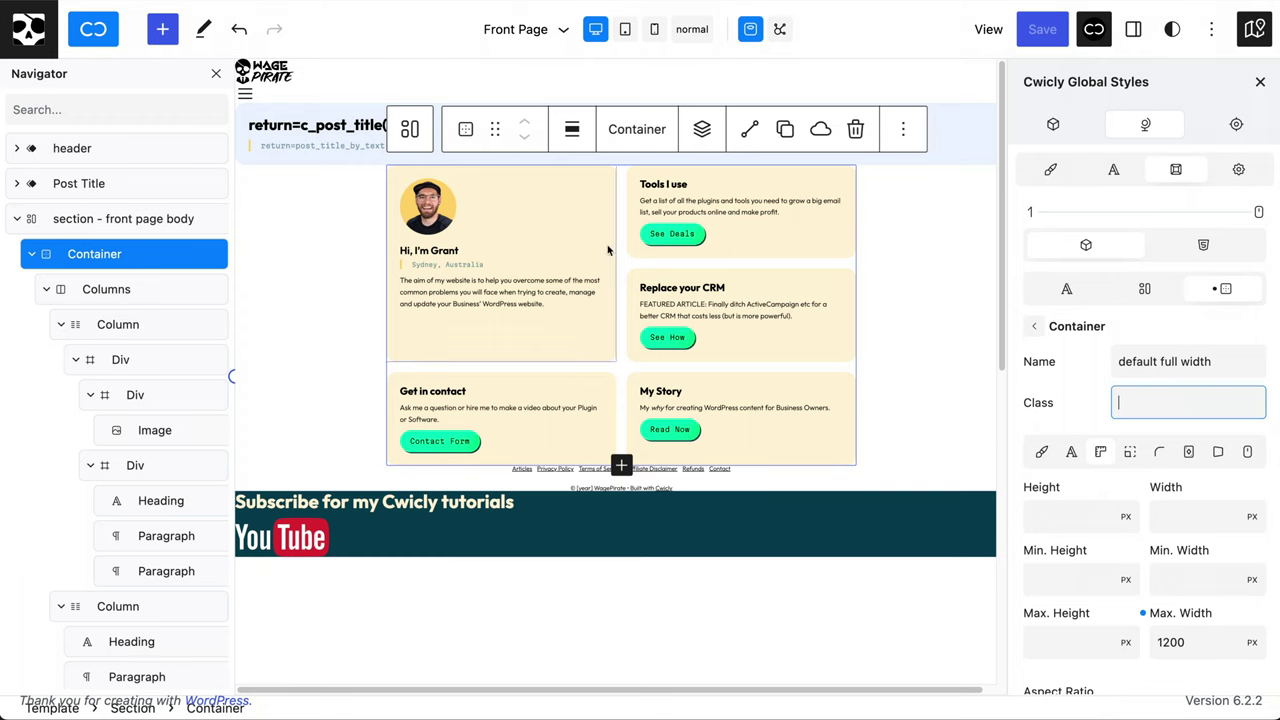
left_click(18, 221)
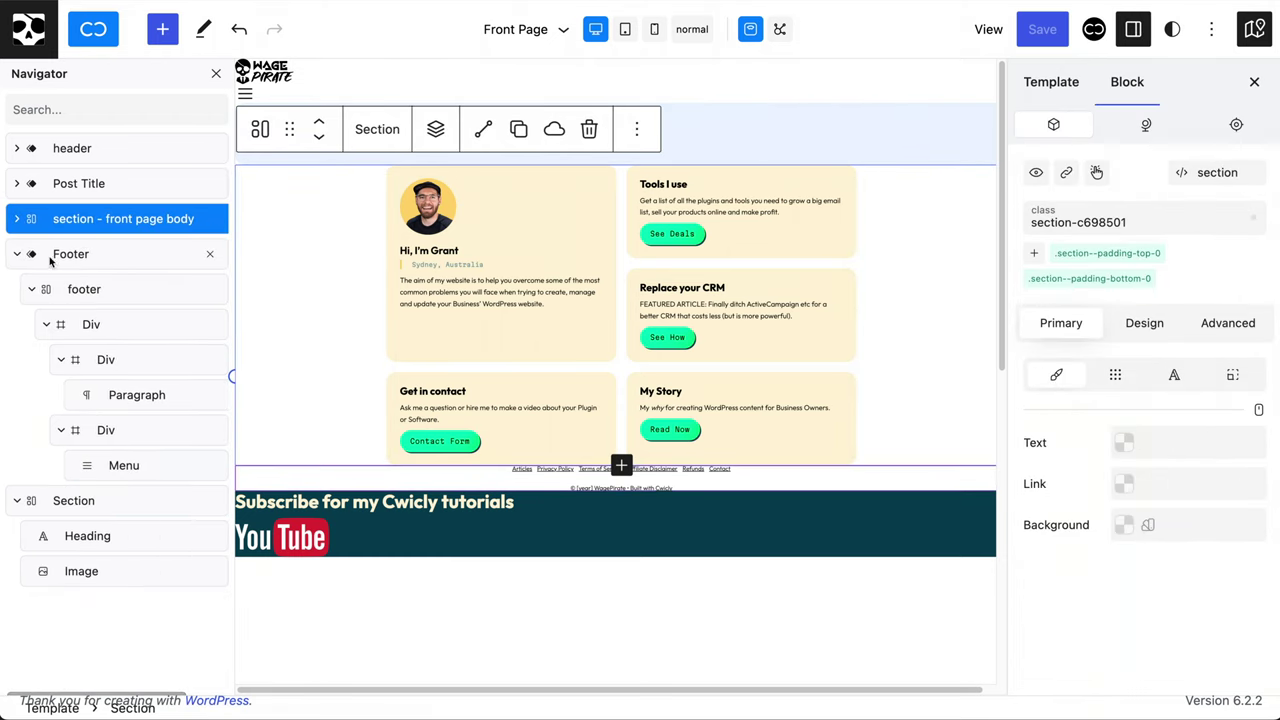
left_click(17, 254)
left_click(18, 290)
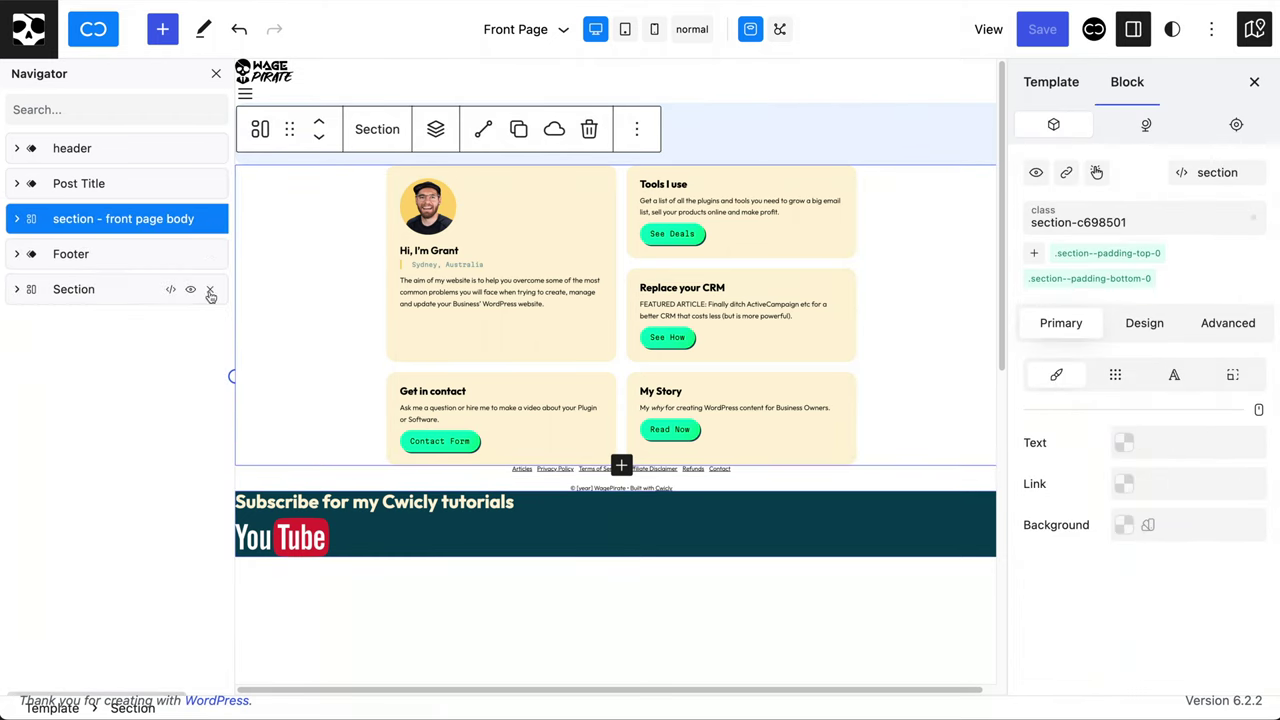
left_click(209, 289)
key("Escape")
Step: Add a new Section block below the Footer and select the Container inside it
left_click(162, 29)
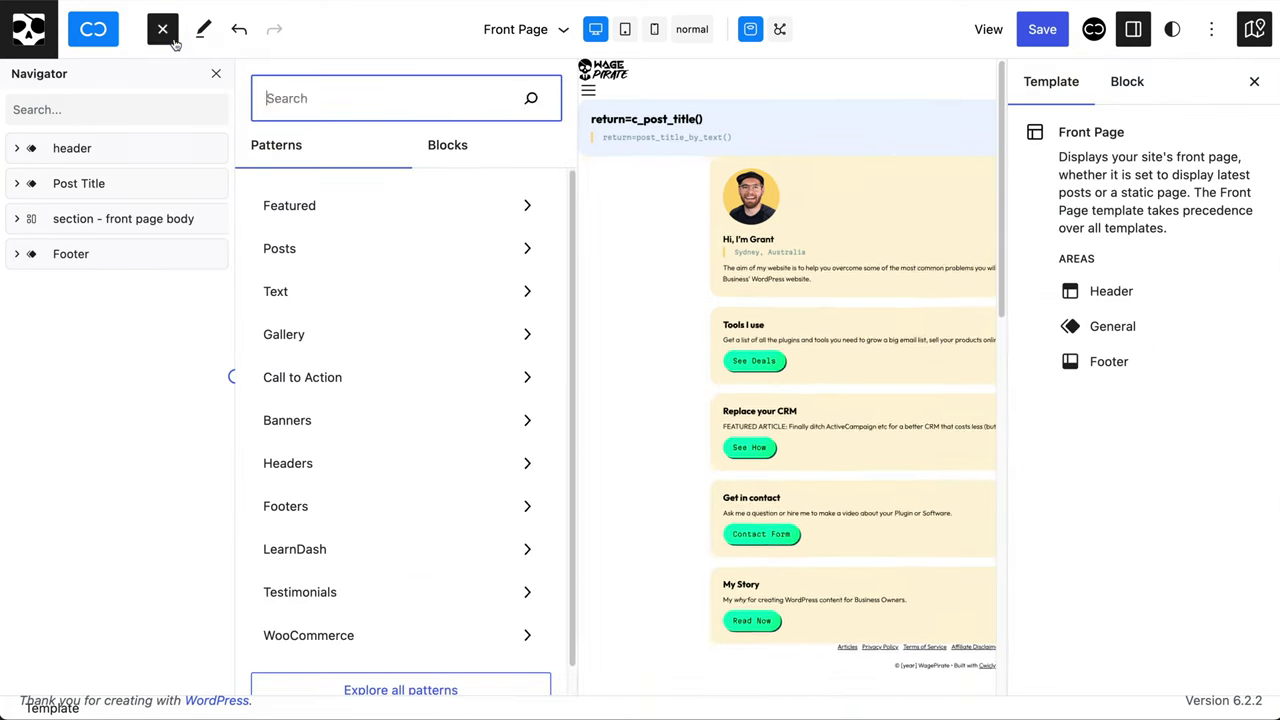
type("sec")
left_click(292, 210)
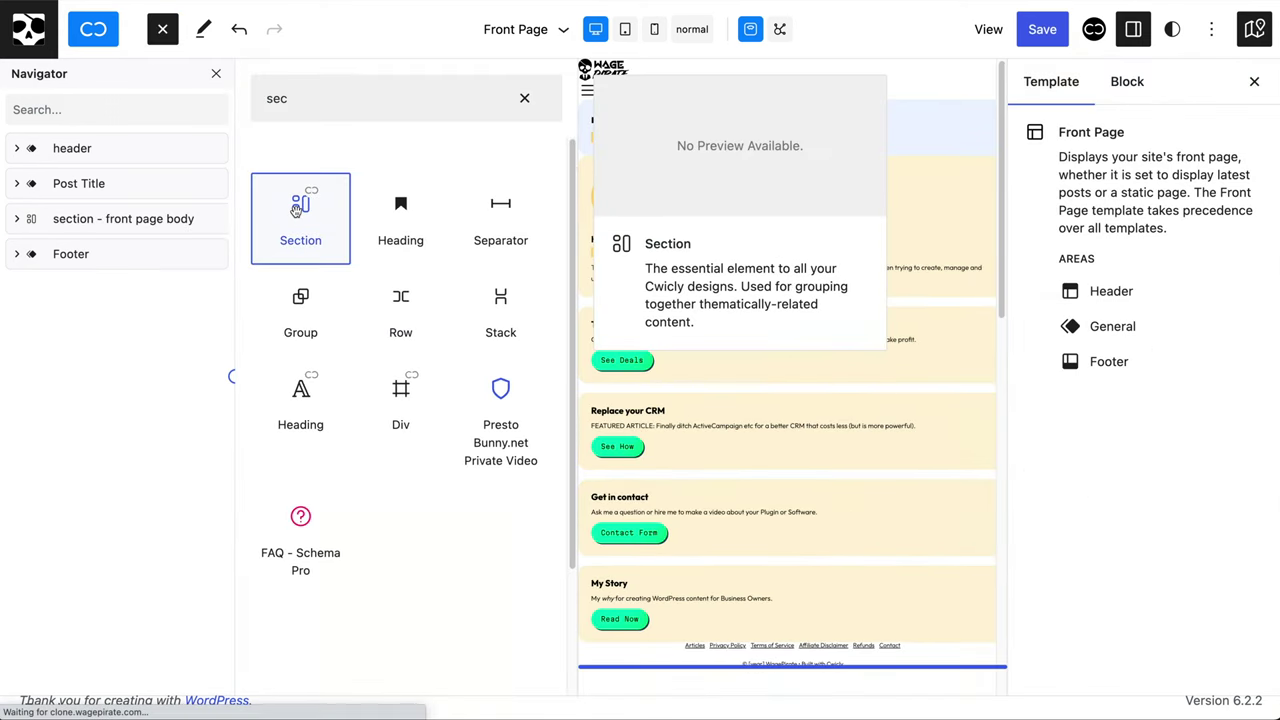
left_click(129, 323)
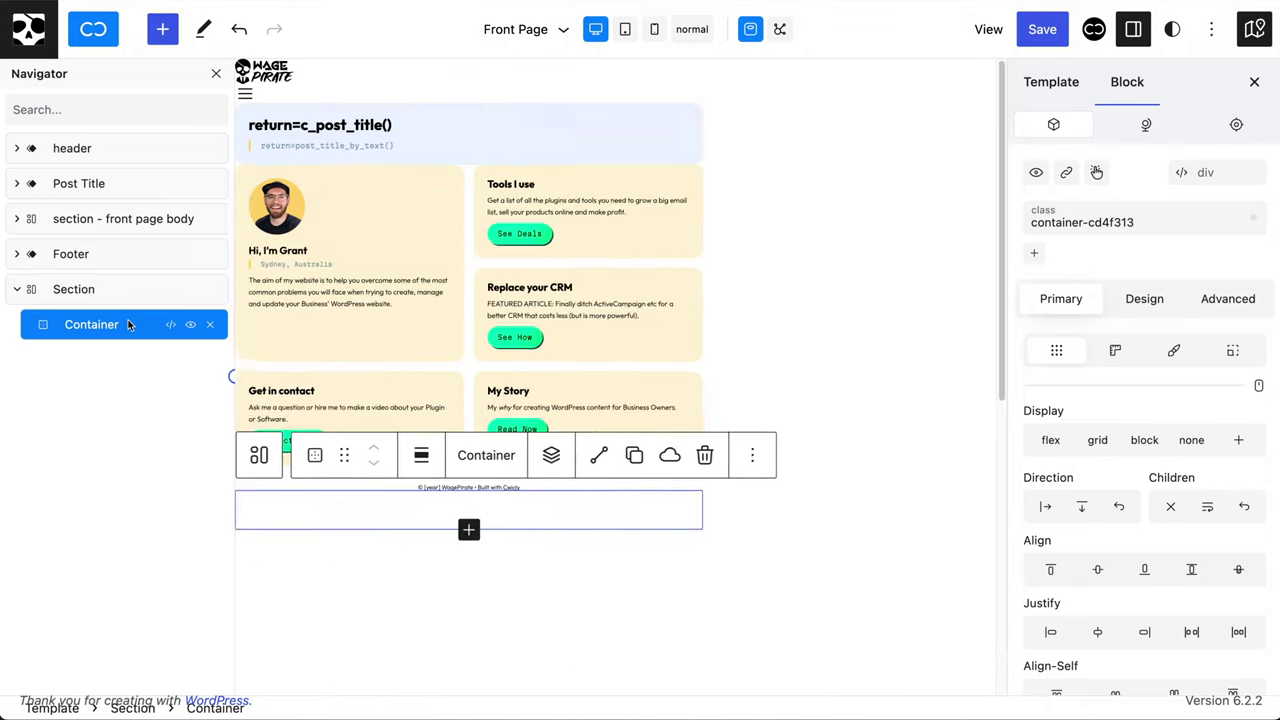
Step: Insert a Paragraph into the new Section's Container, fill it with repeated "asfsadffdsaf" dummy text and save the Front Page template
right_click(125, 324)
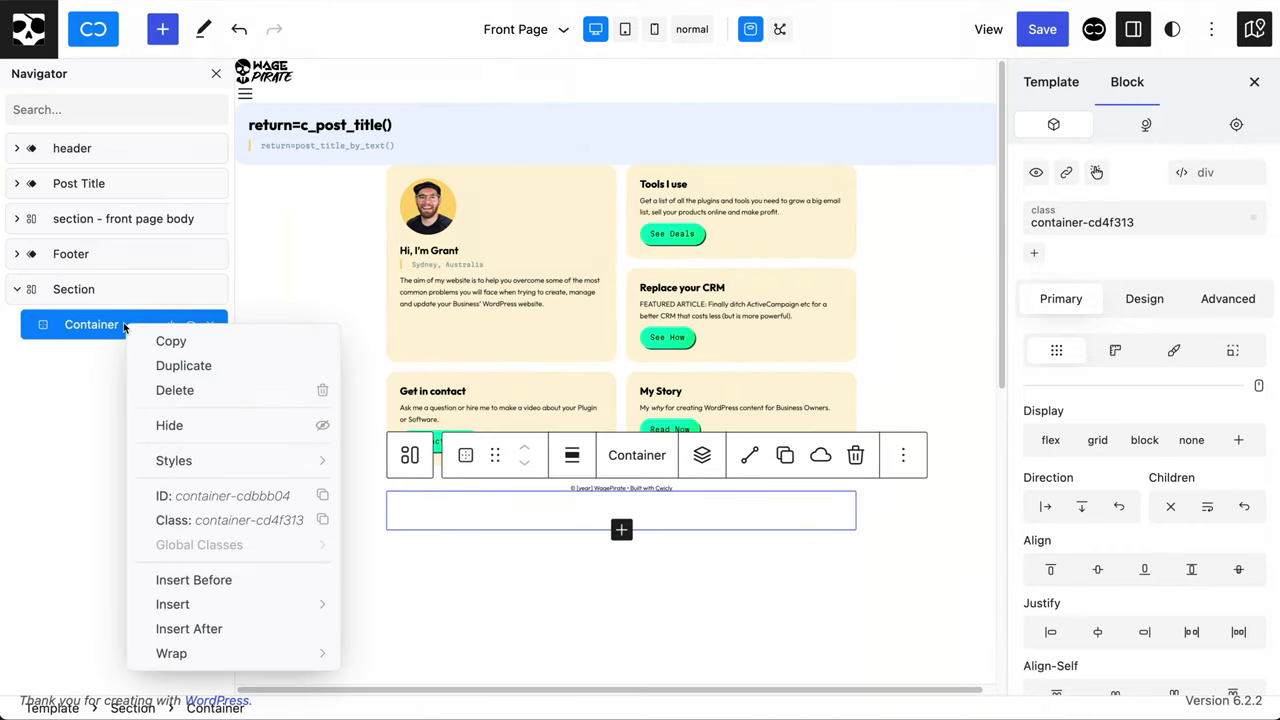
mouse_move(212, 603)
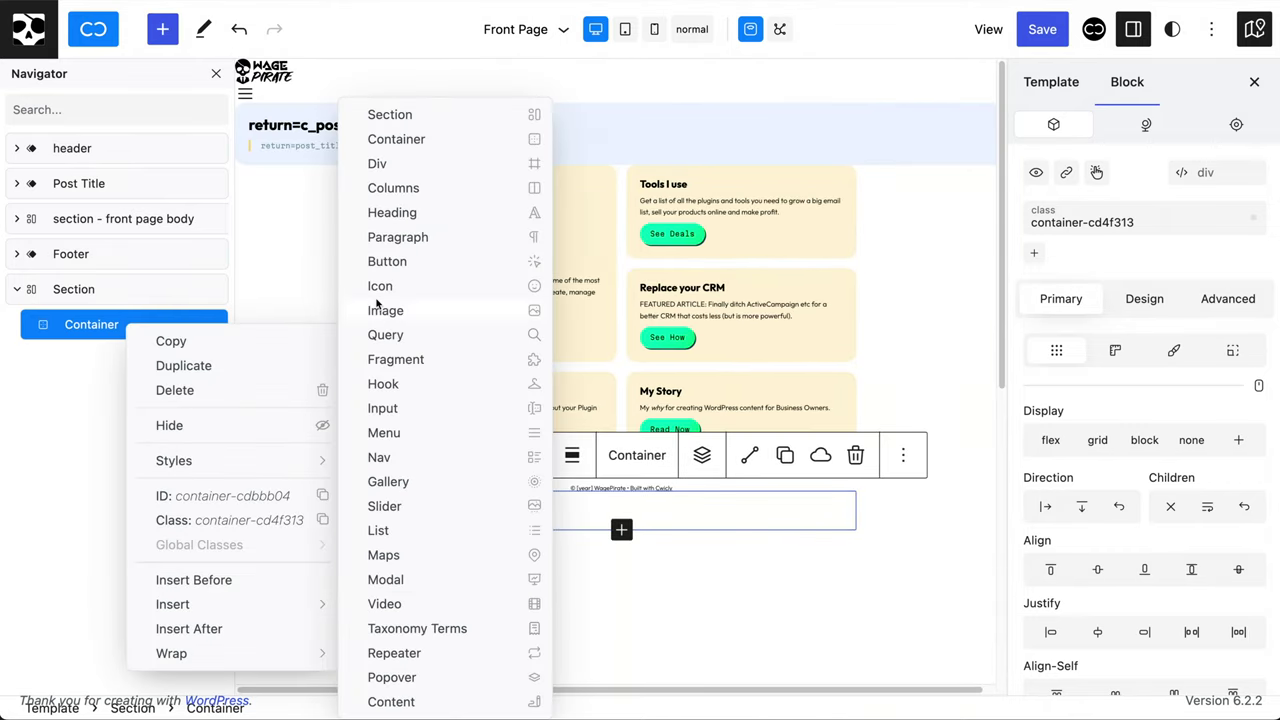
left_click(393, 240)
type("fsadffdsaf asfsadffdsaf asfsadffdsaf asfsadffdsaf asfsadffdsaf asfsadffdsaf asfsadffdsaf asfsadffdsaf asfsadffdsaf asfsadffdsaf asfsadffdsaf asfsadffdsaf asfsadffdsaf asfsadffdsaf asfsadffdsaf as")
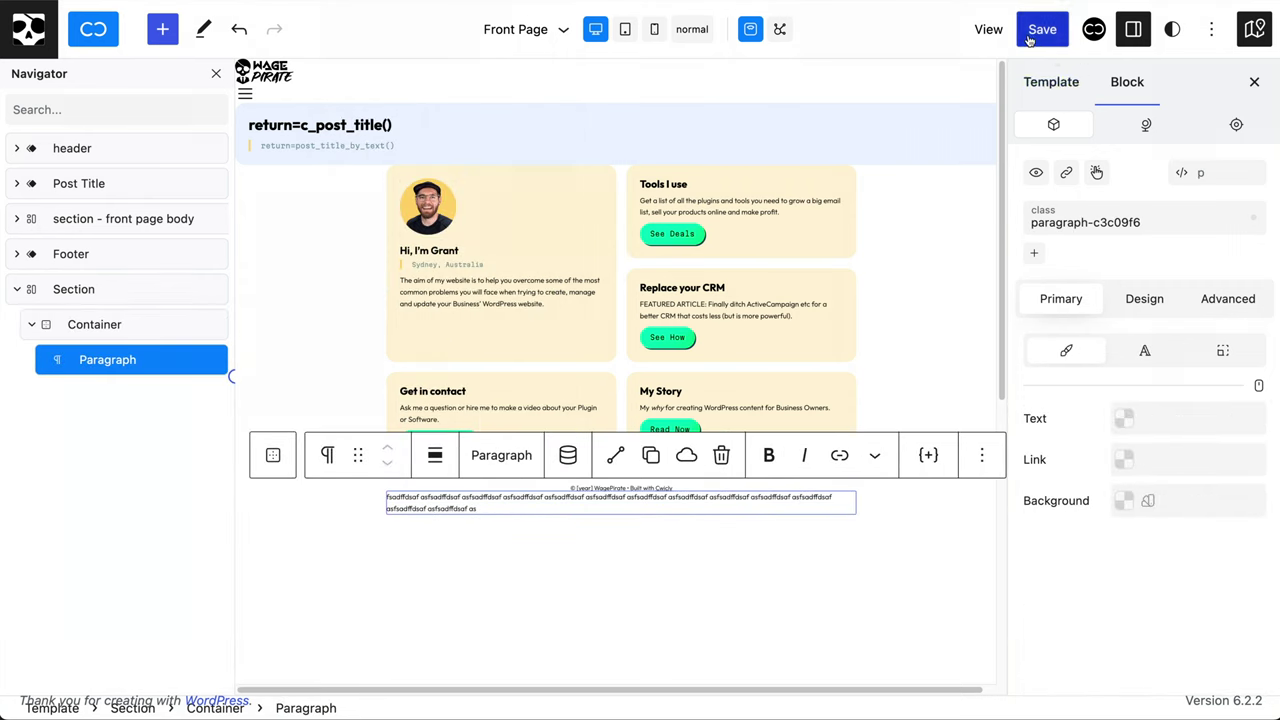
left_click(1030, 38)
left_click(1077, 26)
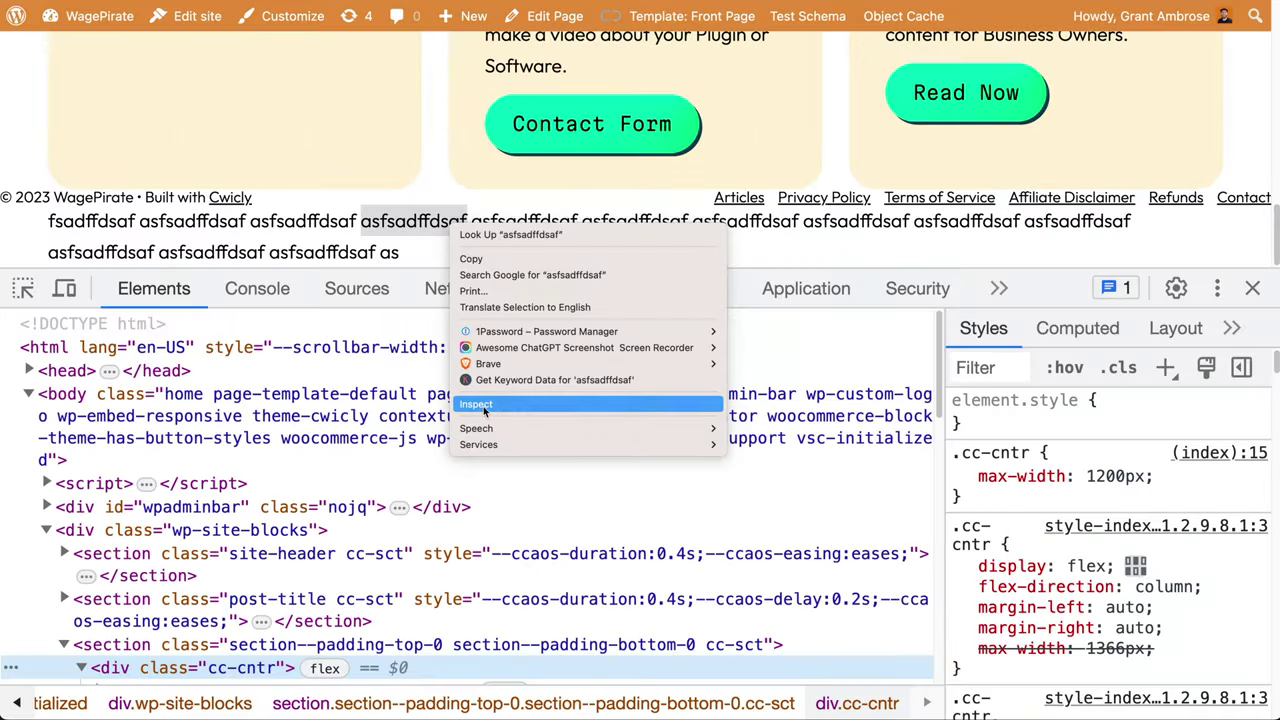
Step: Inspect the dummy-text paragraph below the front page footer in the developer tools and examine its parent cc-sct section and cc-cntr div
left_click(484, 406)
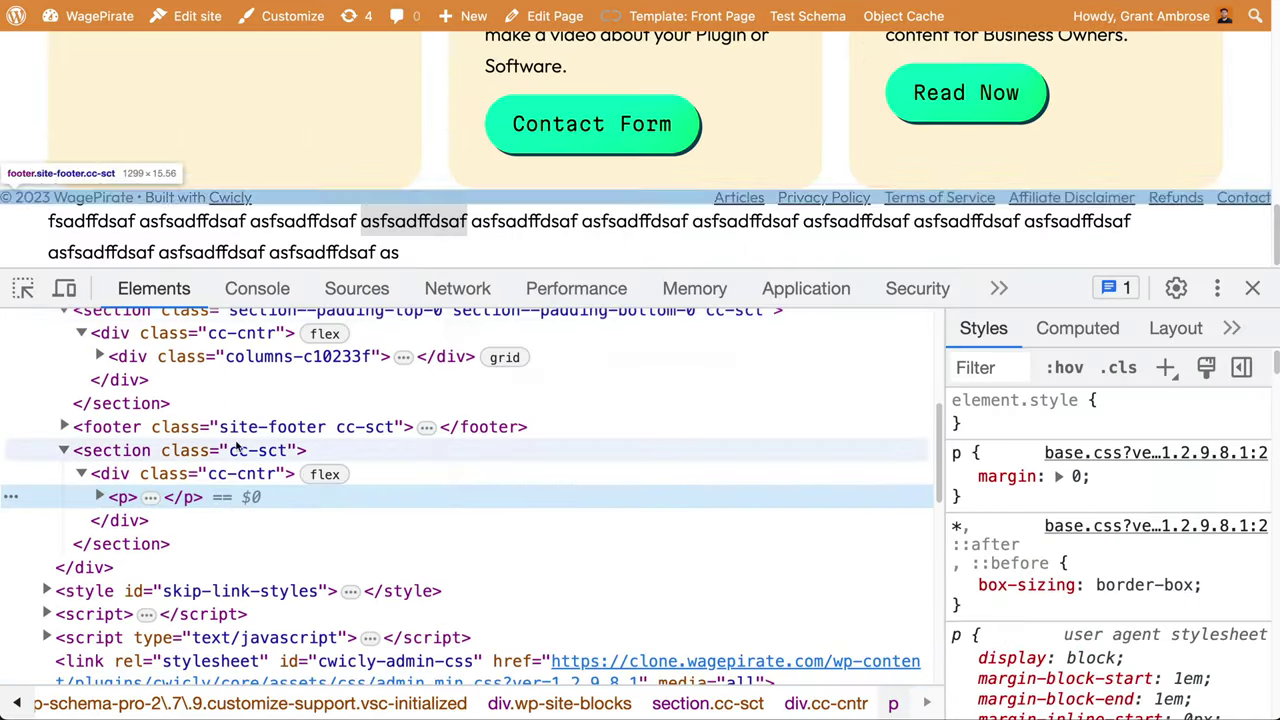
left_click(430, 453)
left_click(273, 475)
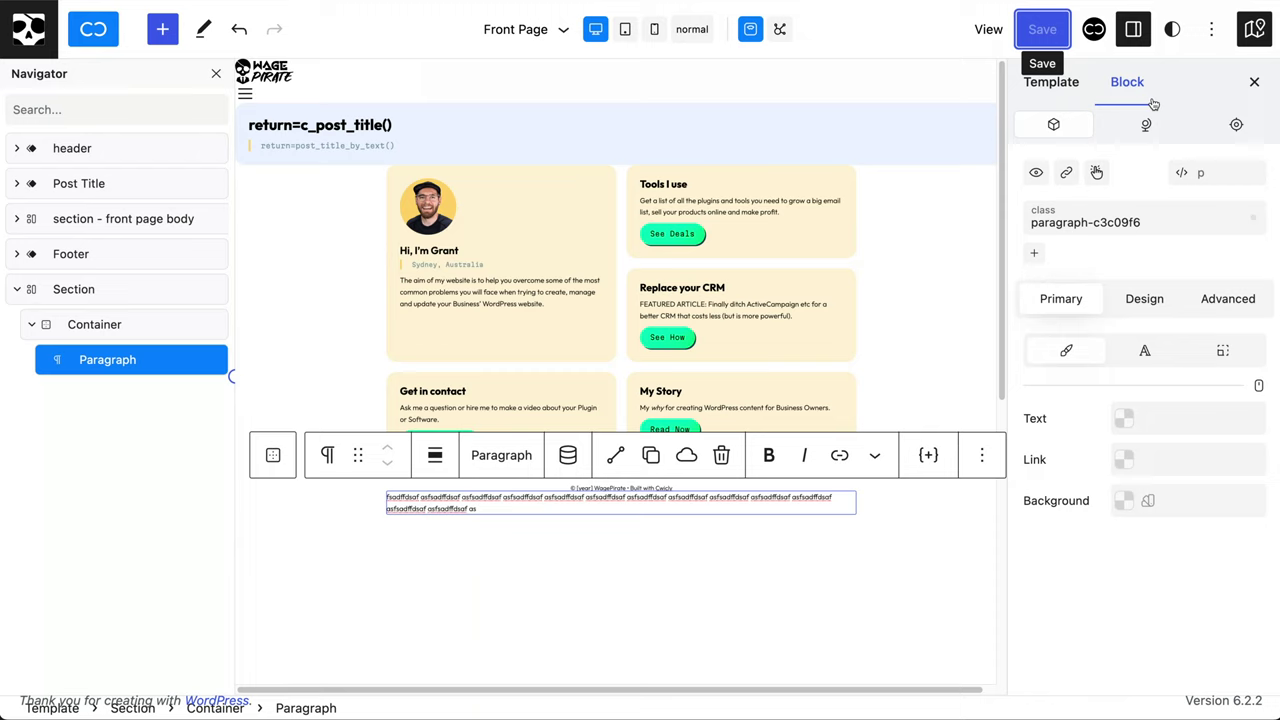
Step: Back in the Front Page template editor, open Cwicly's global Container styles and review the "default full width" entry before returning to the list
left_click(1172, 29)
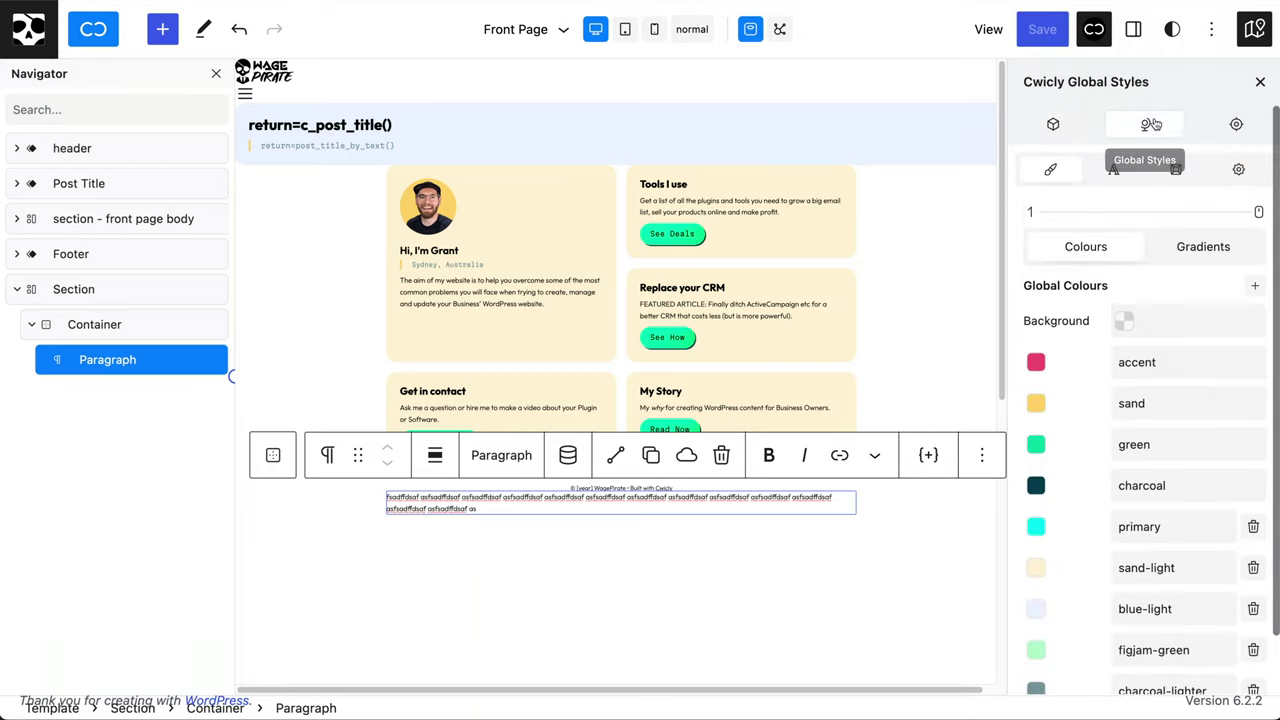
left_click(1180, 170)
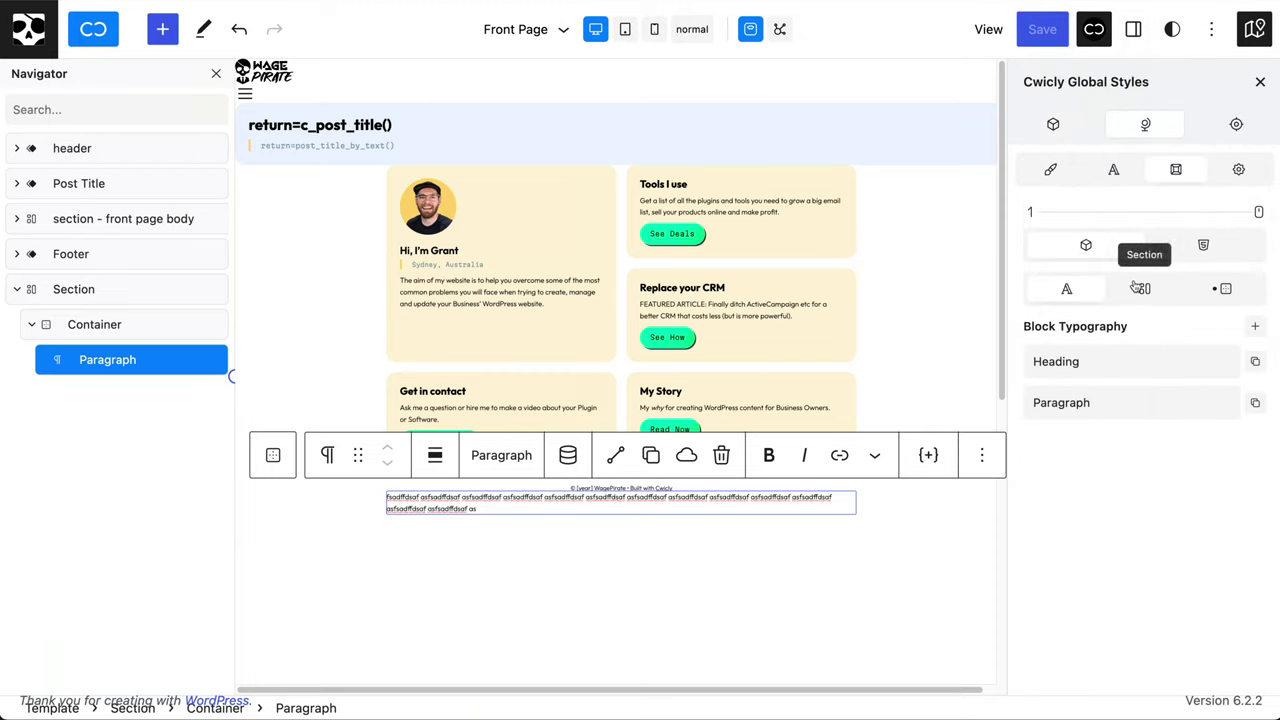
left_click(1225, 288)
left_click(1120, 364)
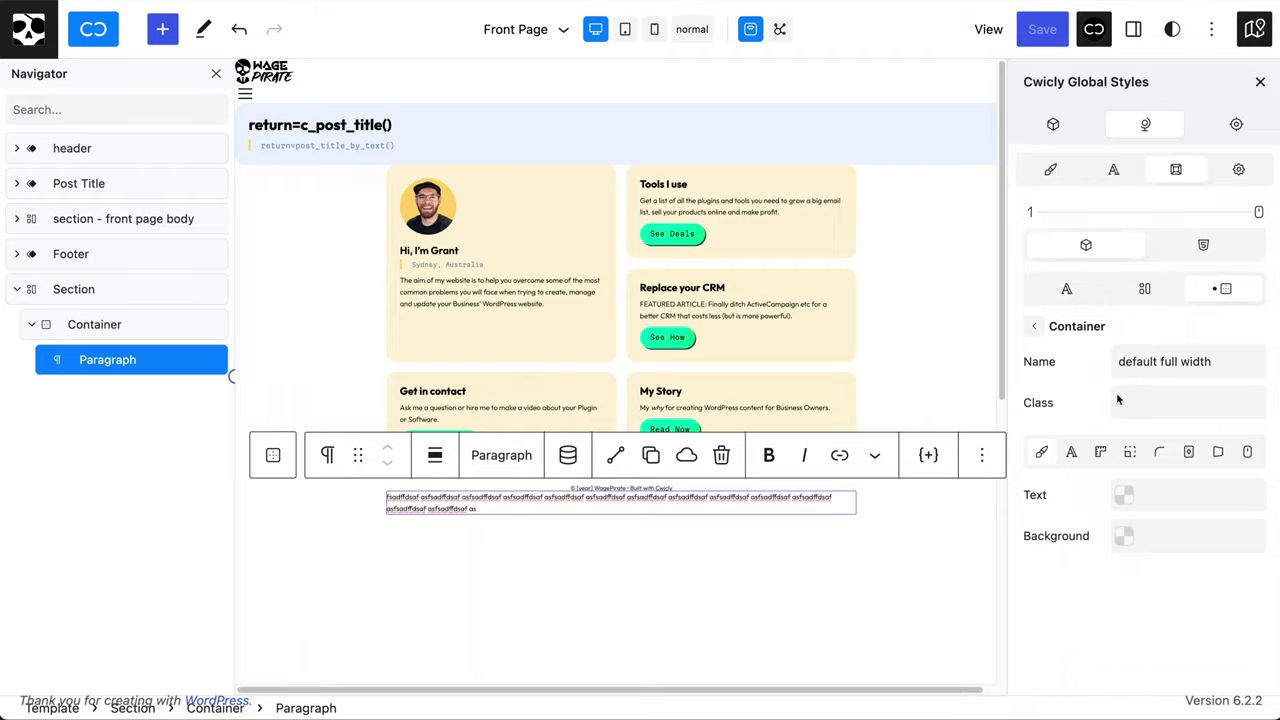
left_click(1037, 328)
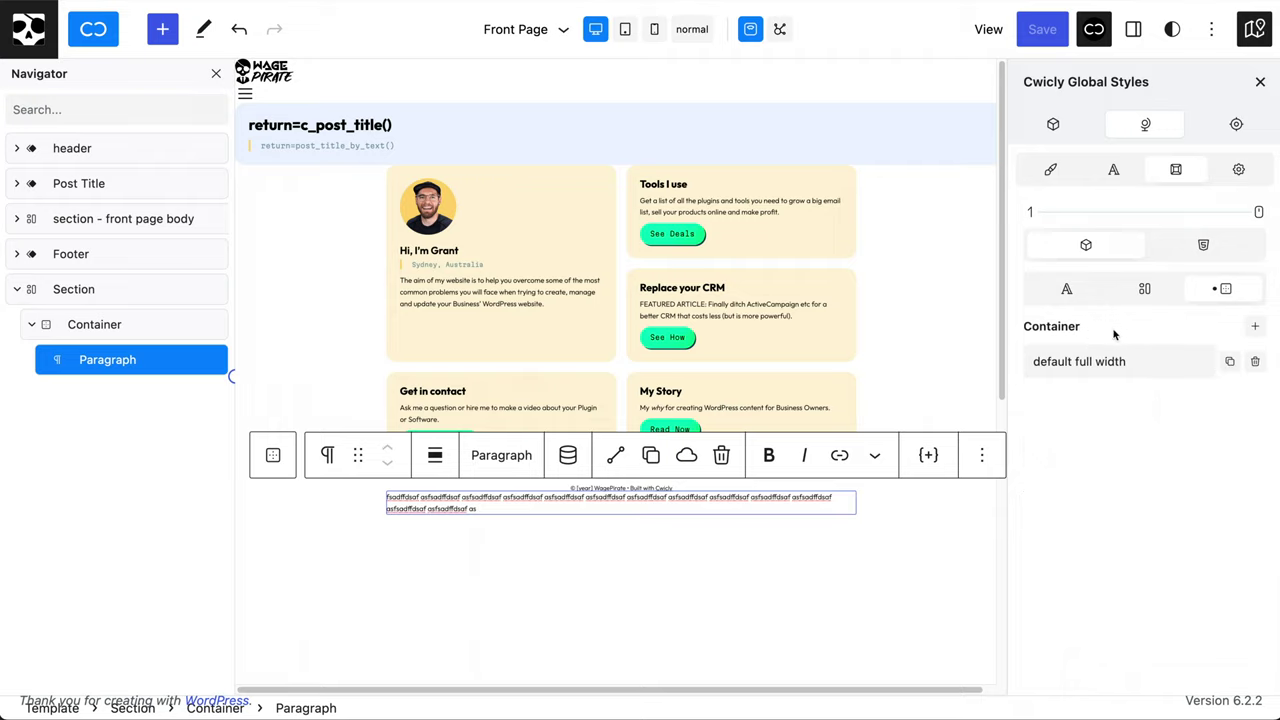
Step: Add a second global Container style, name it "content-contained" and open its class for editing
left_click(1255, 326)
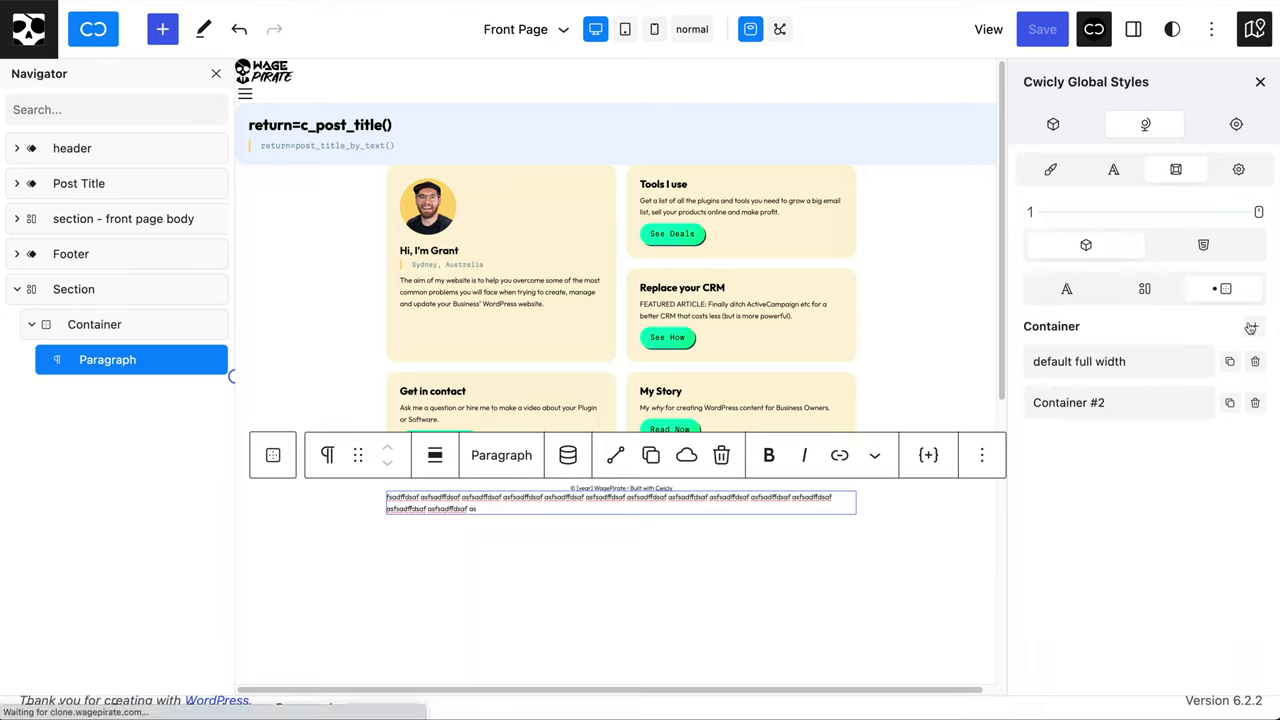
left_click(1091, 402)
left_click(1171, 362)
key("ctrl+a")
key("BackSpace")
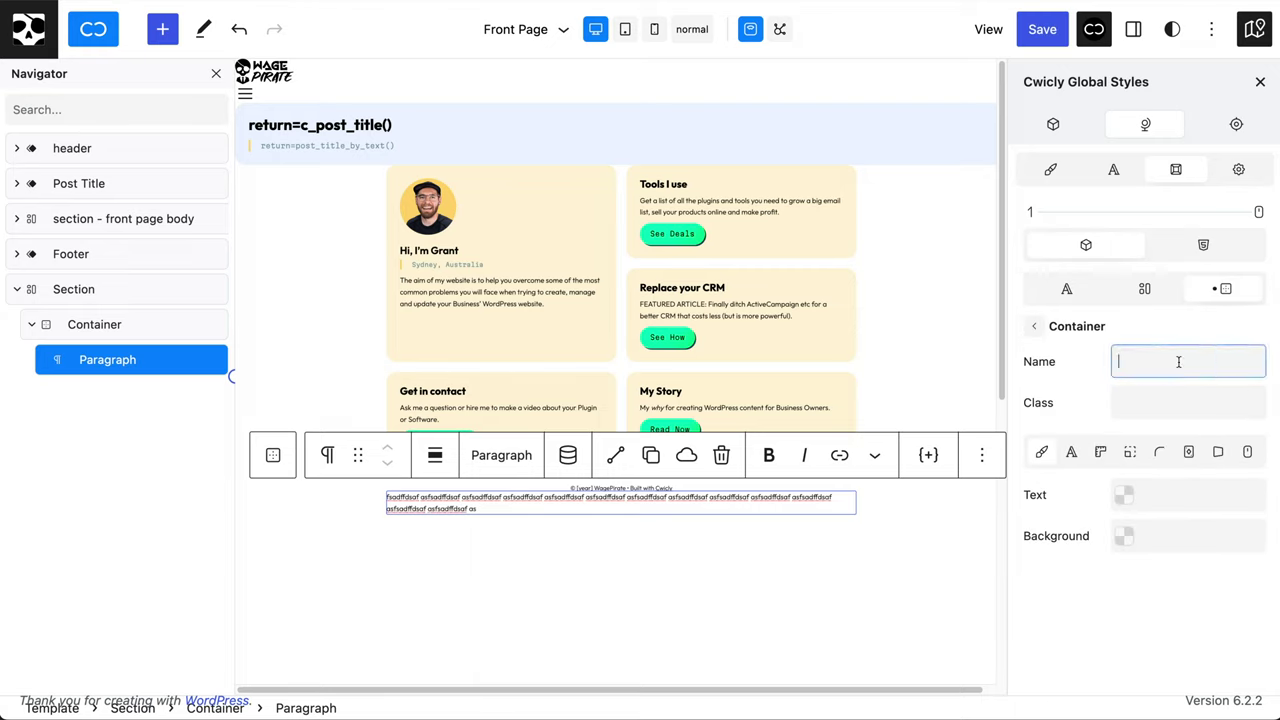
type("content-contained")
left_click(1206, 403)
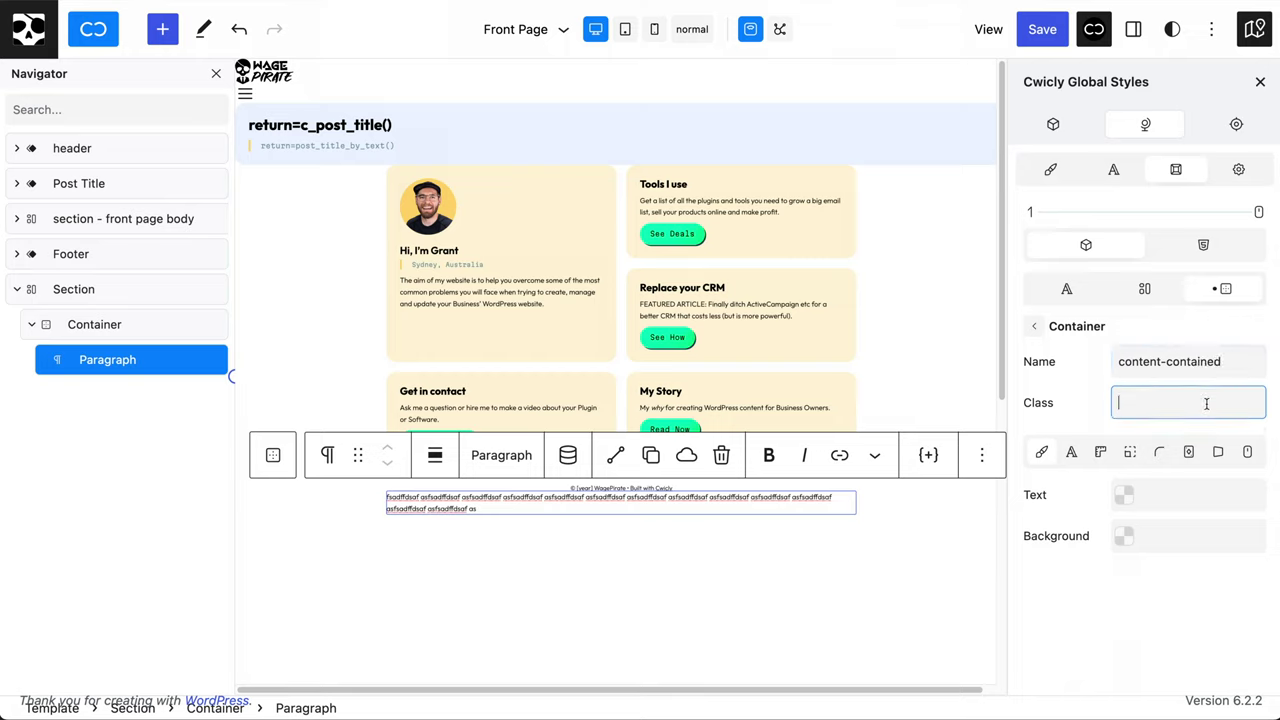